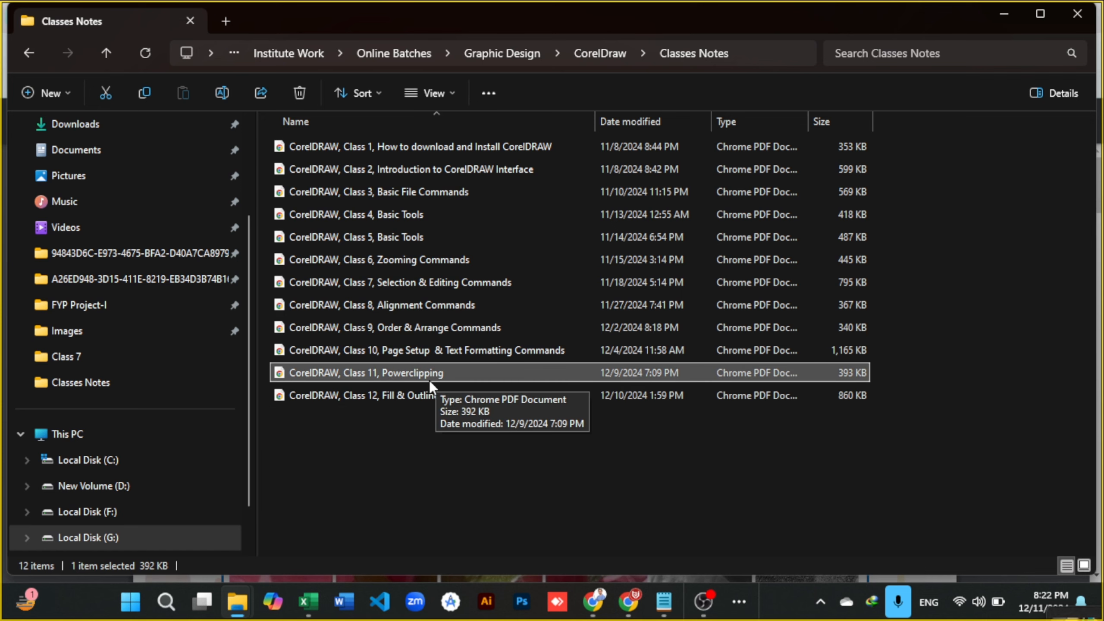
Step: Review the CorelDRAW class notes in the Classes Notes folder, from Class 10 back to Class 1
click(1031, 19)
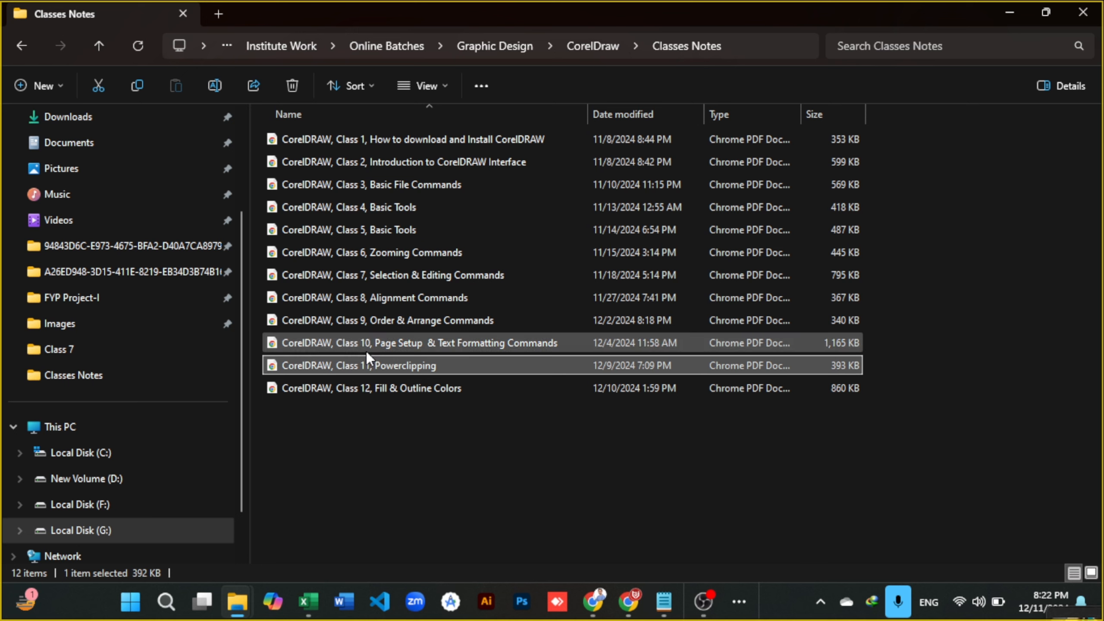
click(383, 342)
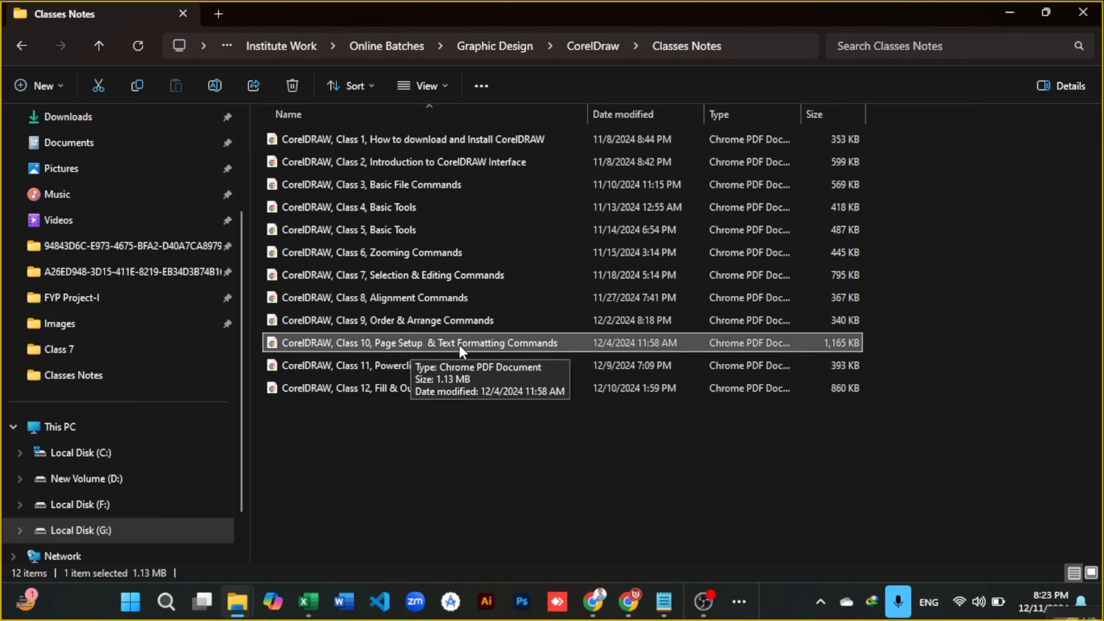
click(411, 324)
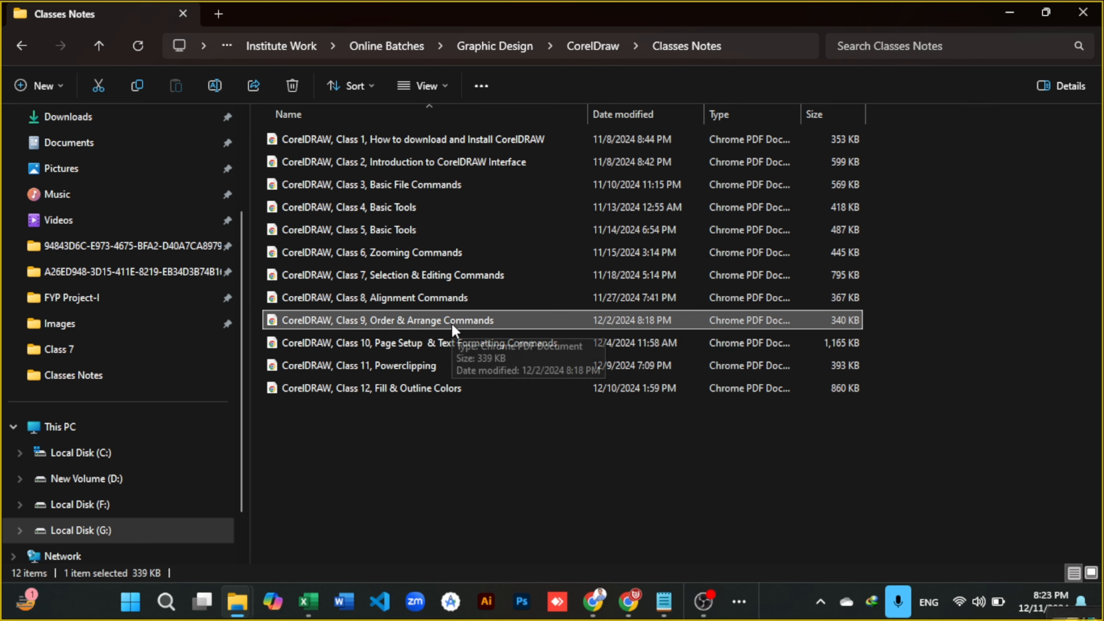
click(390, 301)
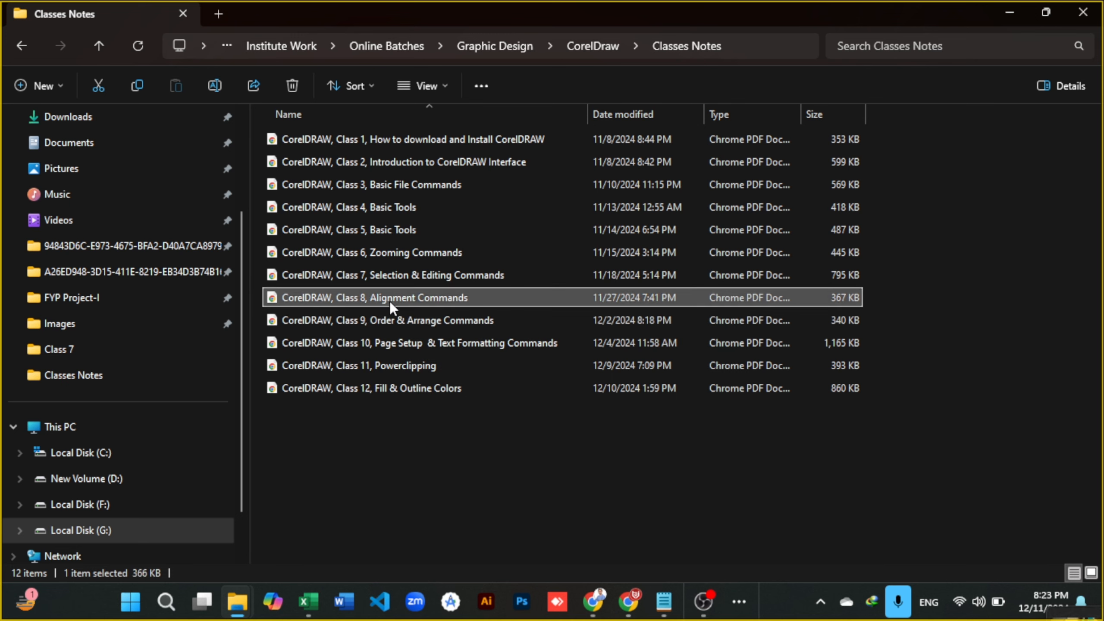
click(400, 274)
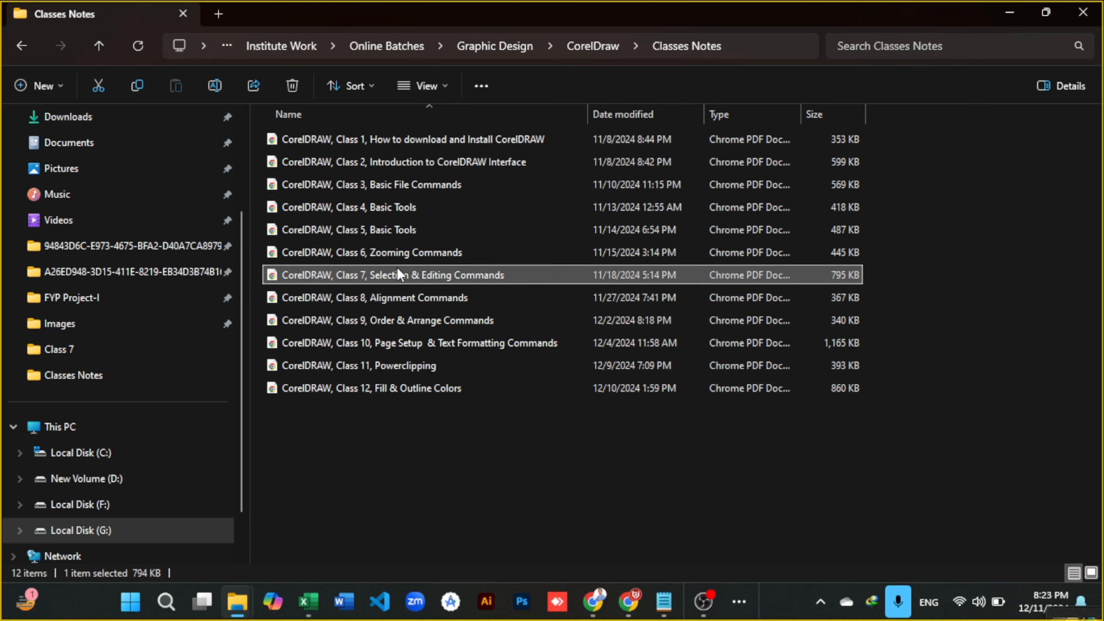
click(393, 256)
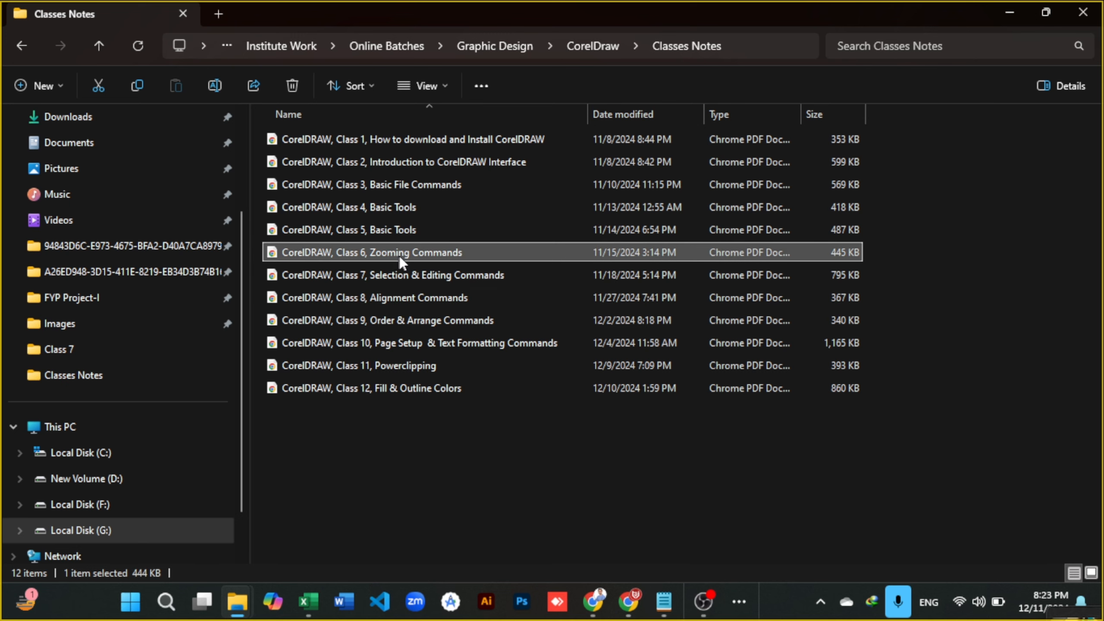
click(406, 232)
click(406, 206)
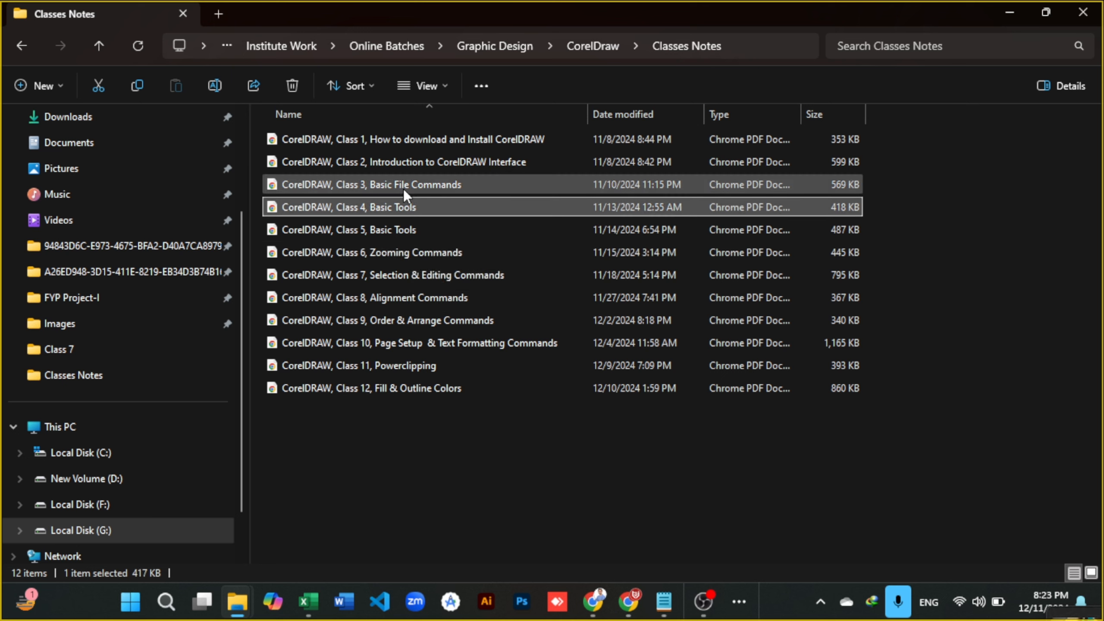
click(404, 187)
click(400, 168)
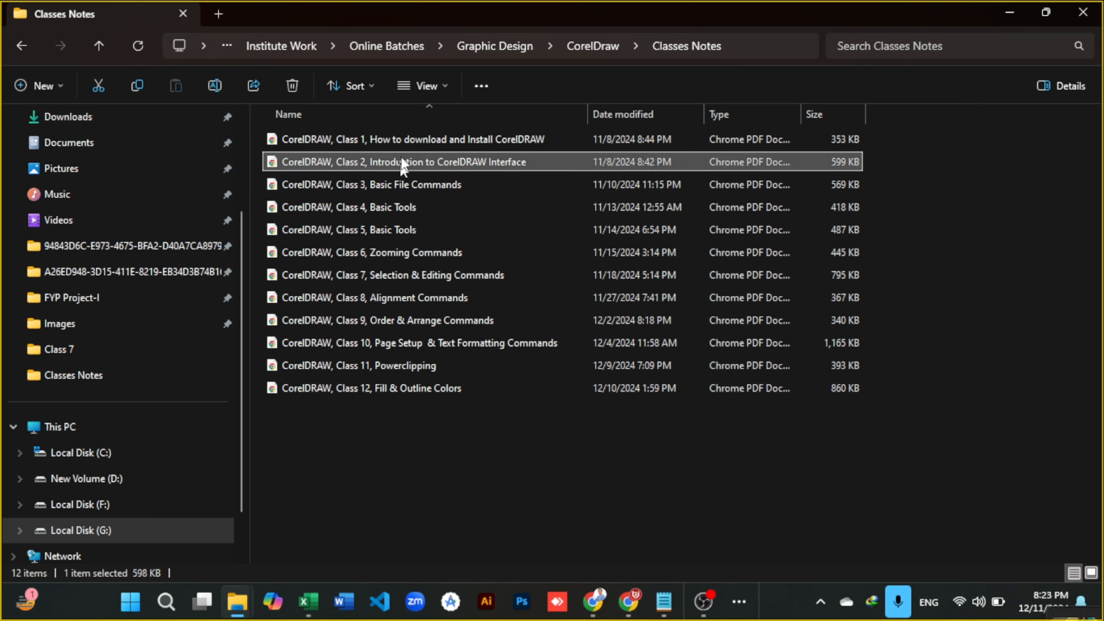
click(408, 136)
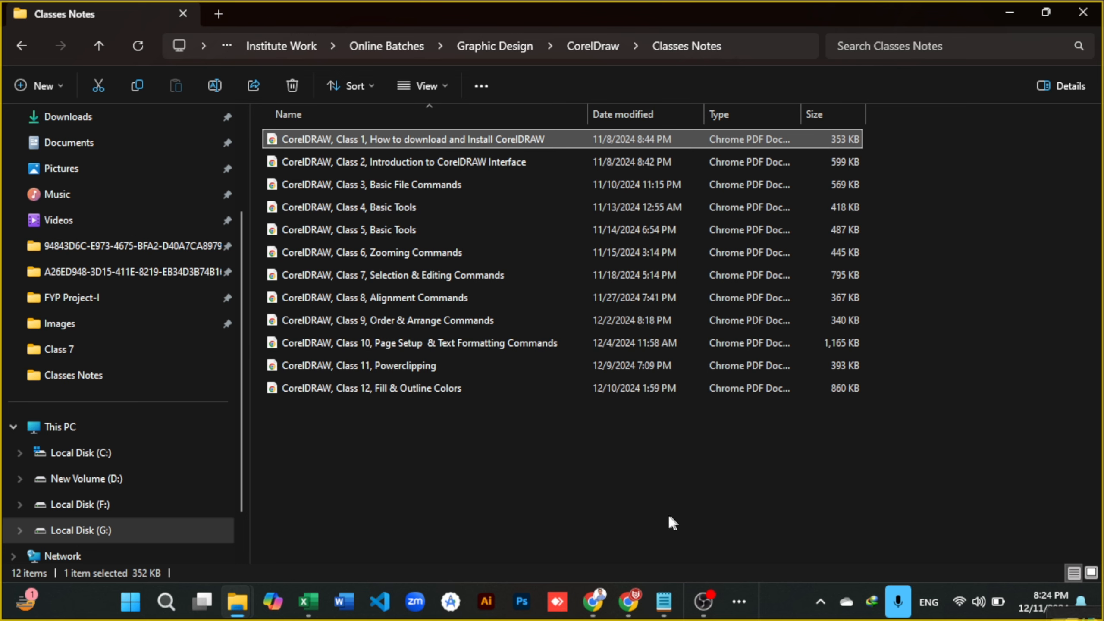
Step: Switch to CorelDRAW and bring the upper part of the blank A4 page into view
click(747, 601)
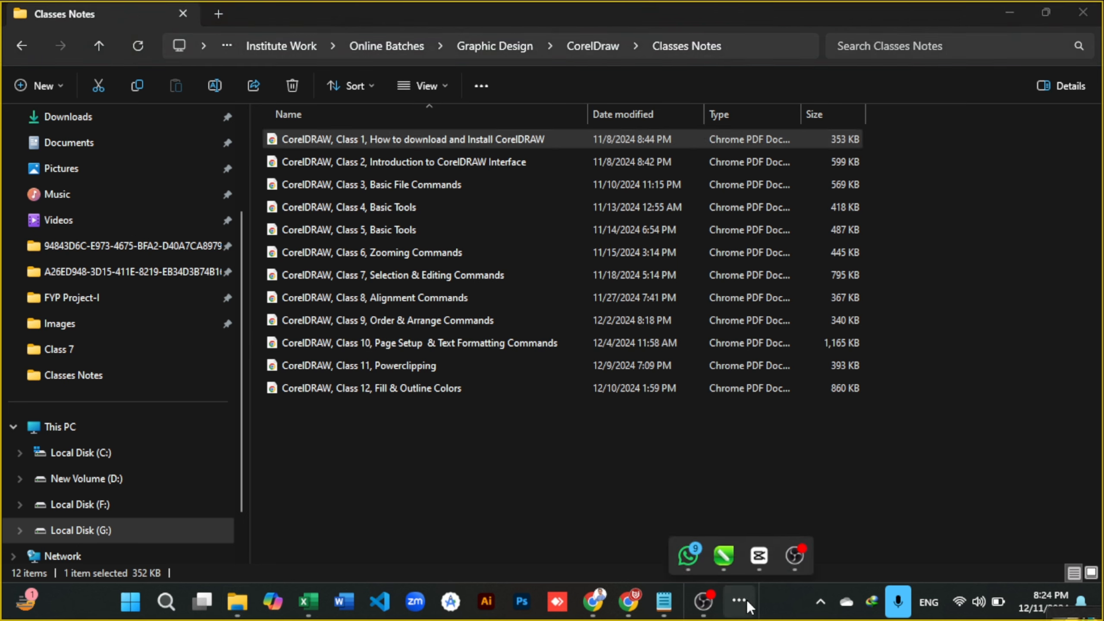
click(722, 550)
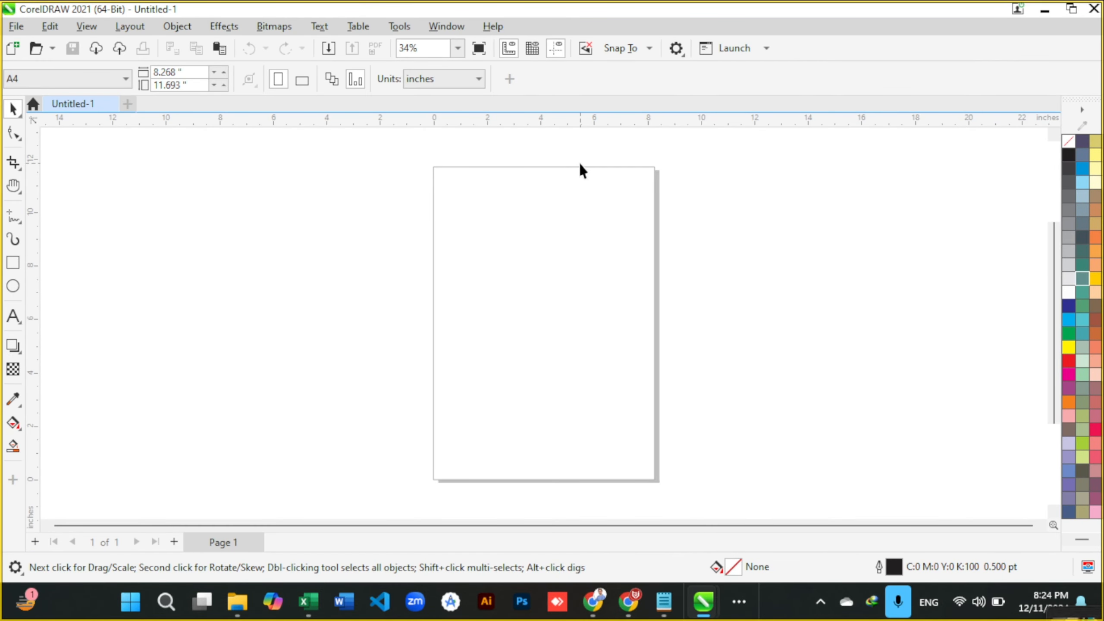
scroll(581, 164, up, 2)
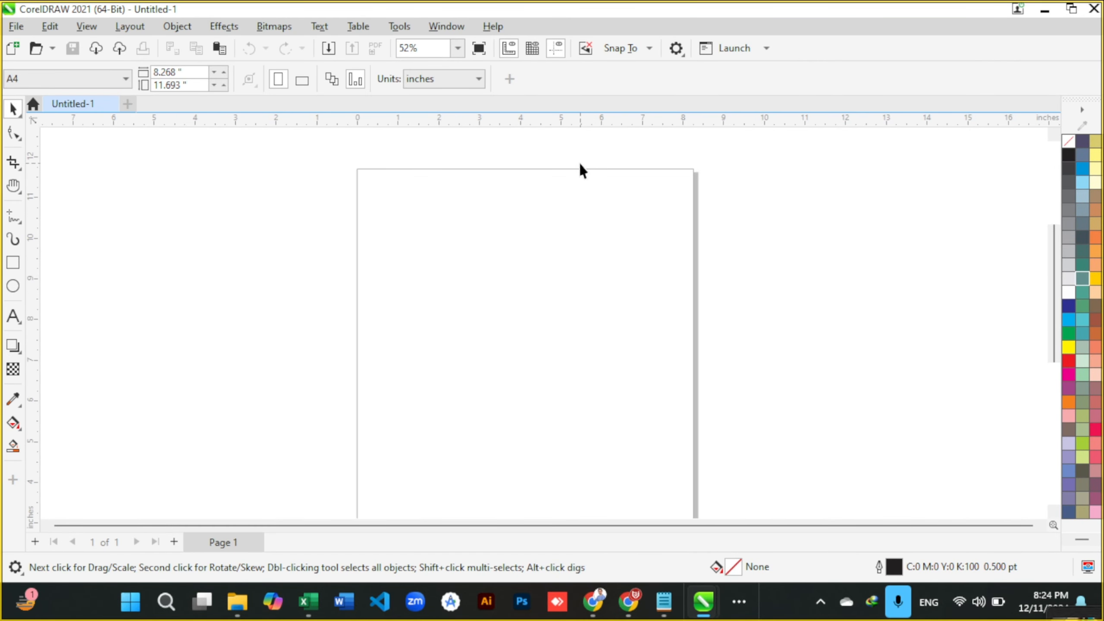
scroll(581, 165, up, 2)
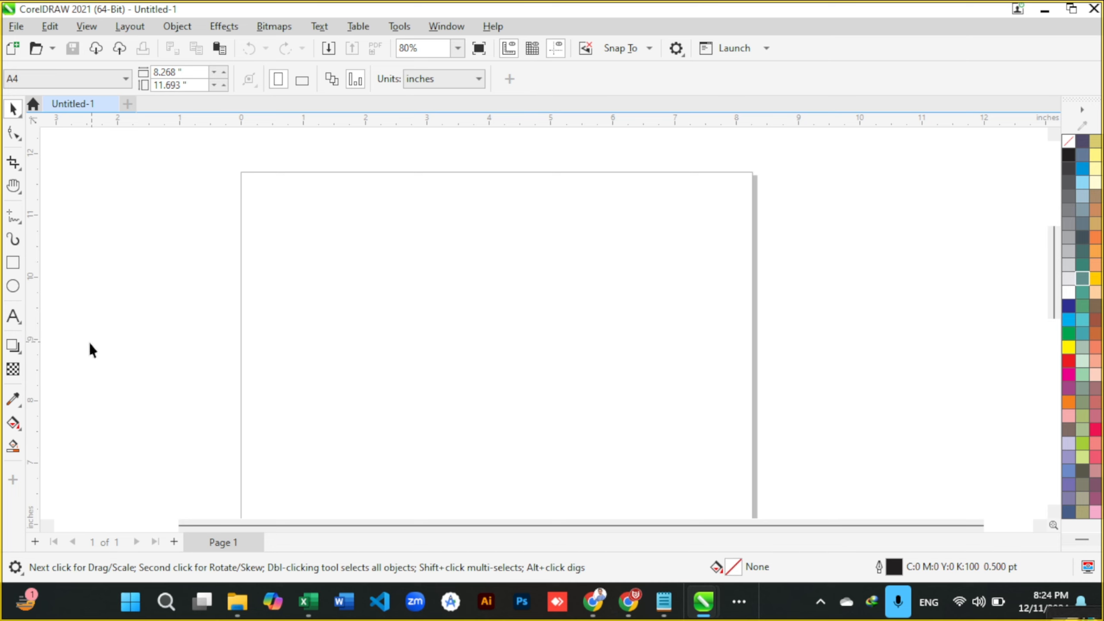
scroll(87, 282, up, 1)
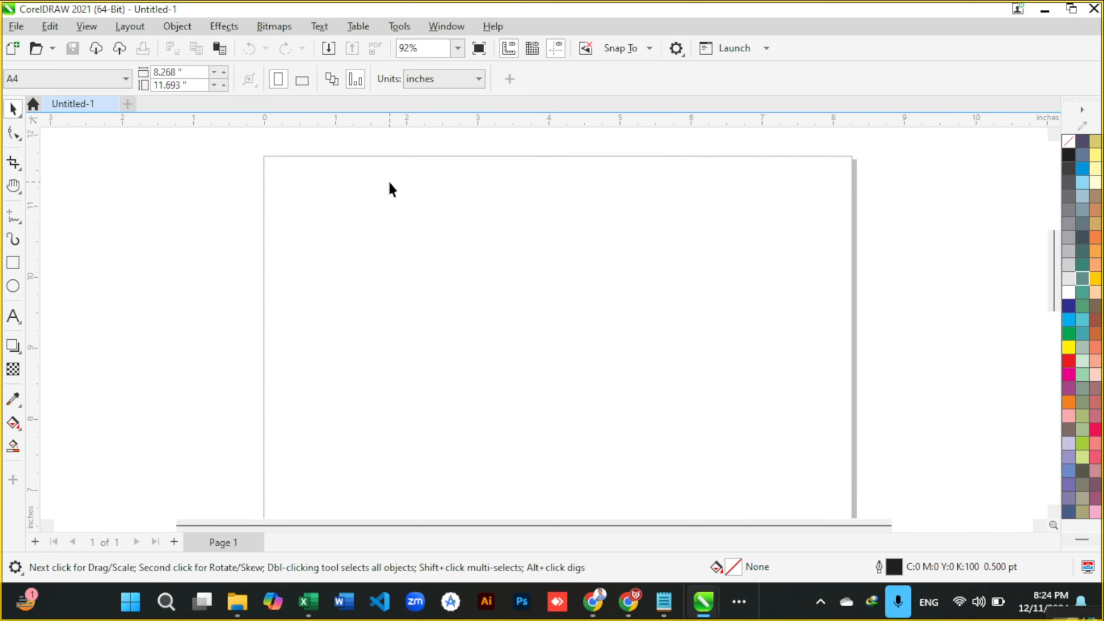
click(742, 602)
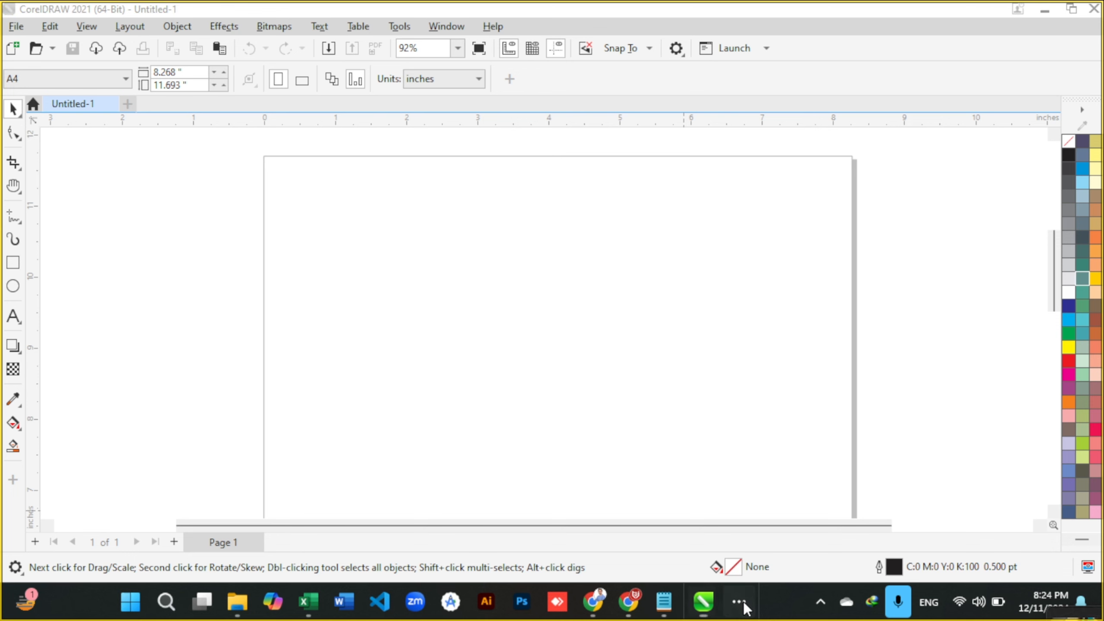
click(744, 553)
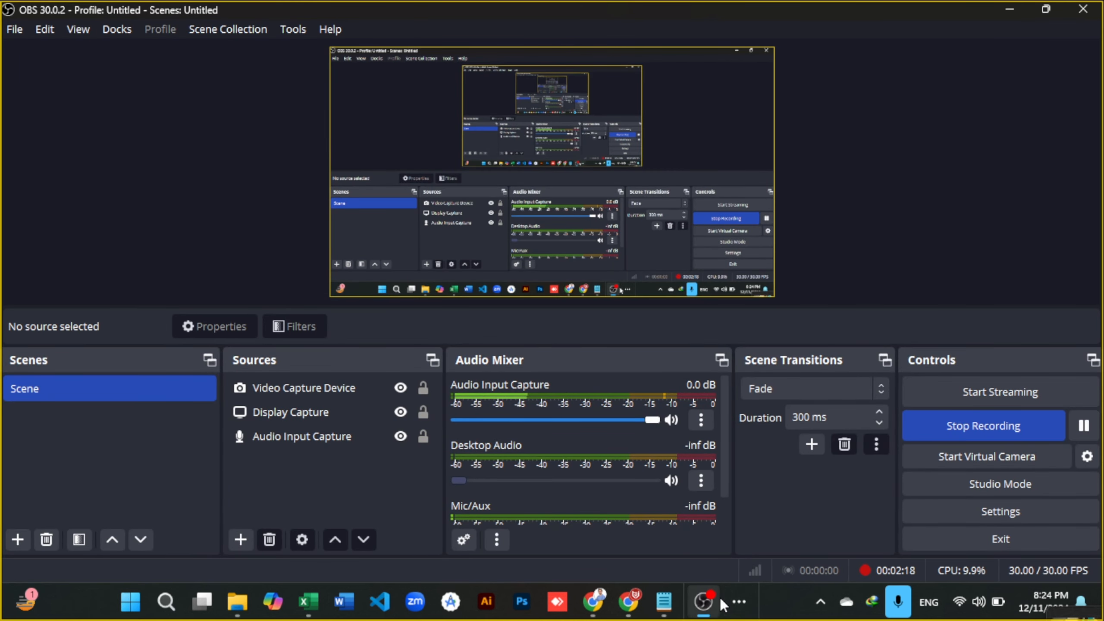
mouse_move(720, 606)
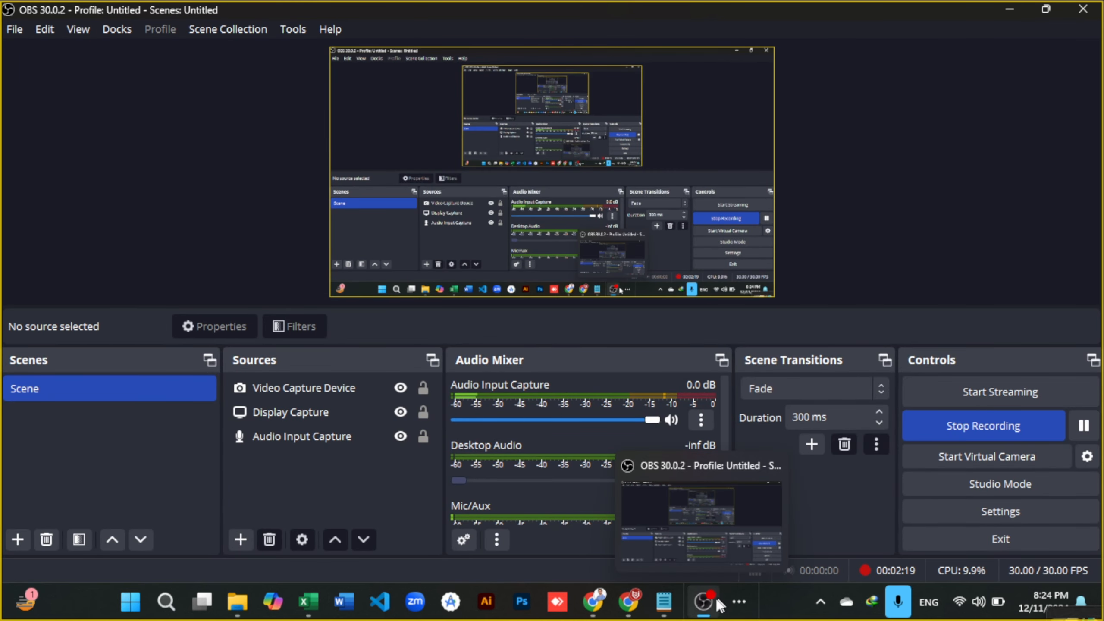
click(742, 602)
click(788, 551)
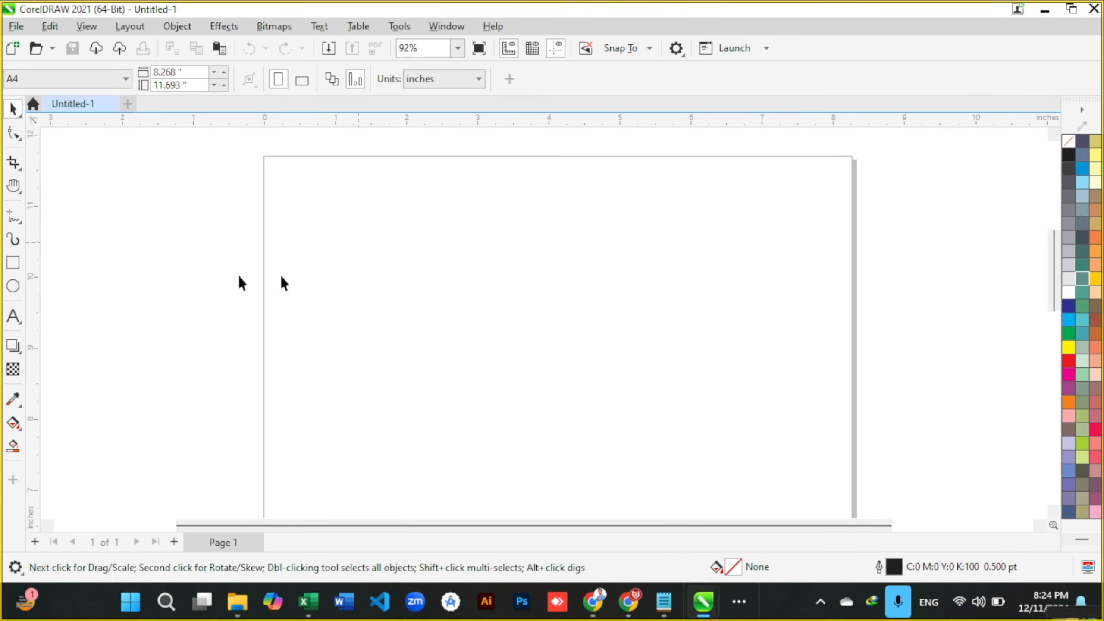
Step: Draw a rectangle about 3.4 by 2.2 inches in the page's upper-left area and set its outline width to 2.0 pt
click(13, 263)
drag(308, 213, 551, 372)
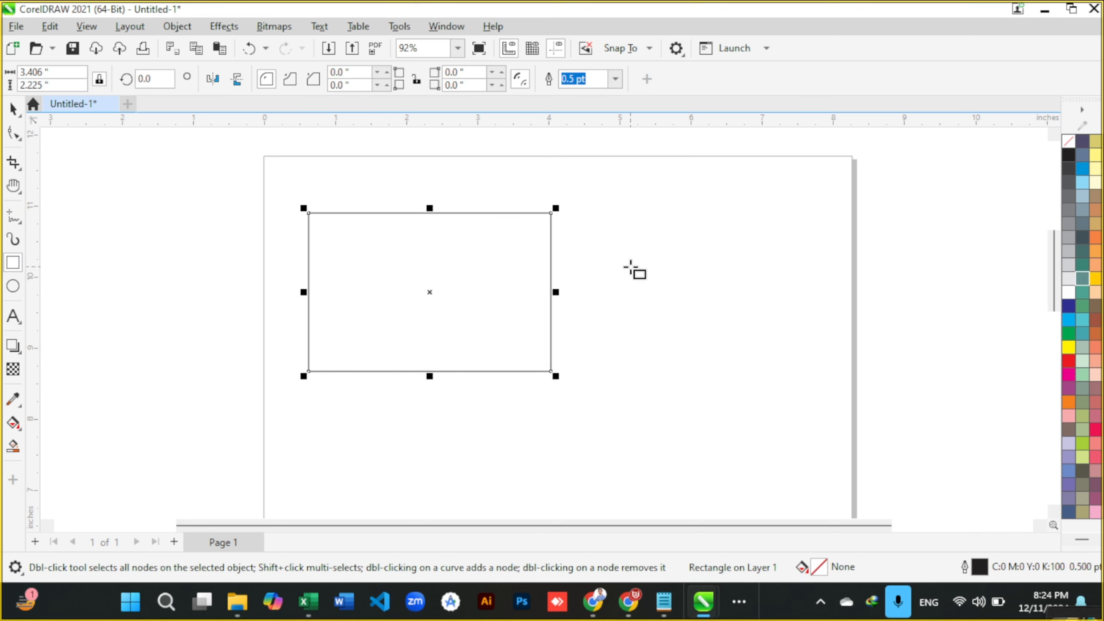
key(space)
click(615, 79)
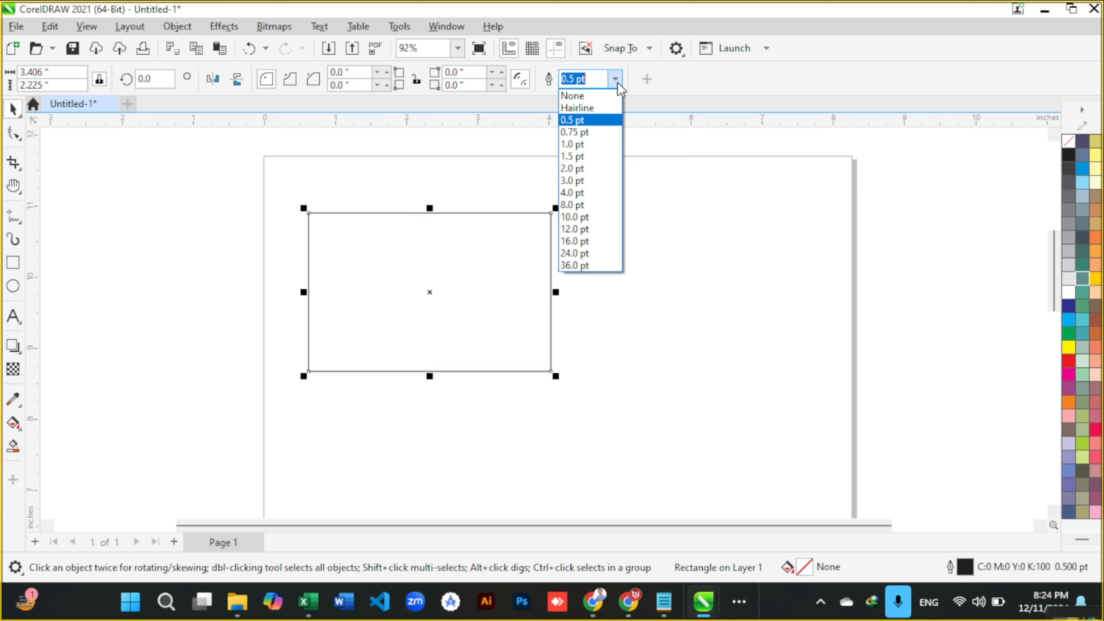
click(605, 168)
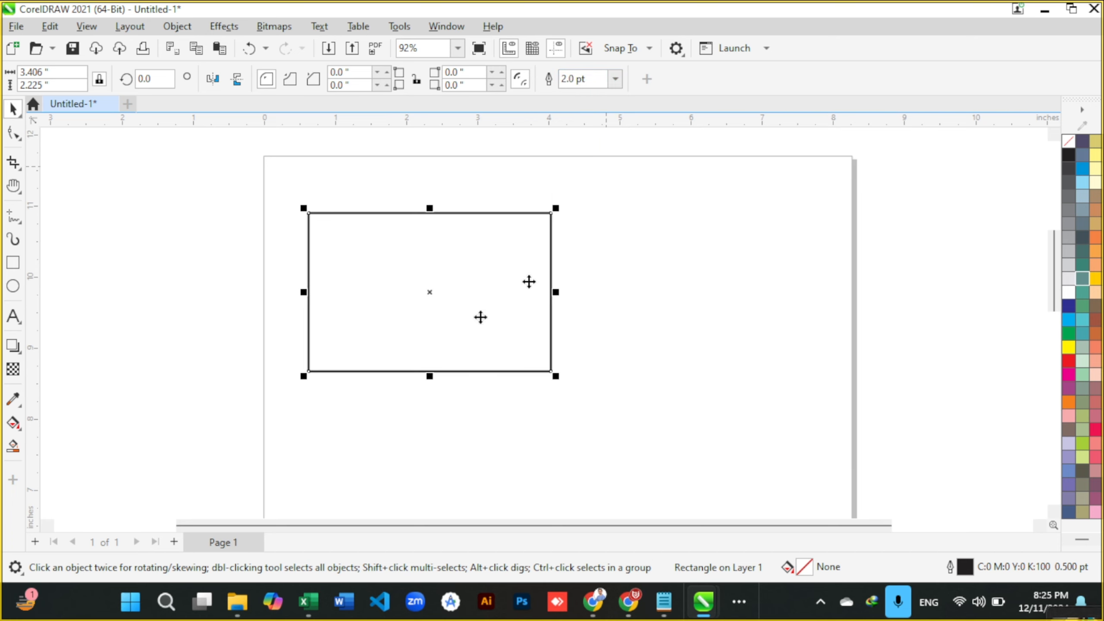
Step: Place a copy of the rectangle overlapping the original's lower-right corner, and select both rectangles
drag(459, 276, 616, 318)
click(651, 229)
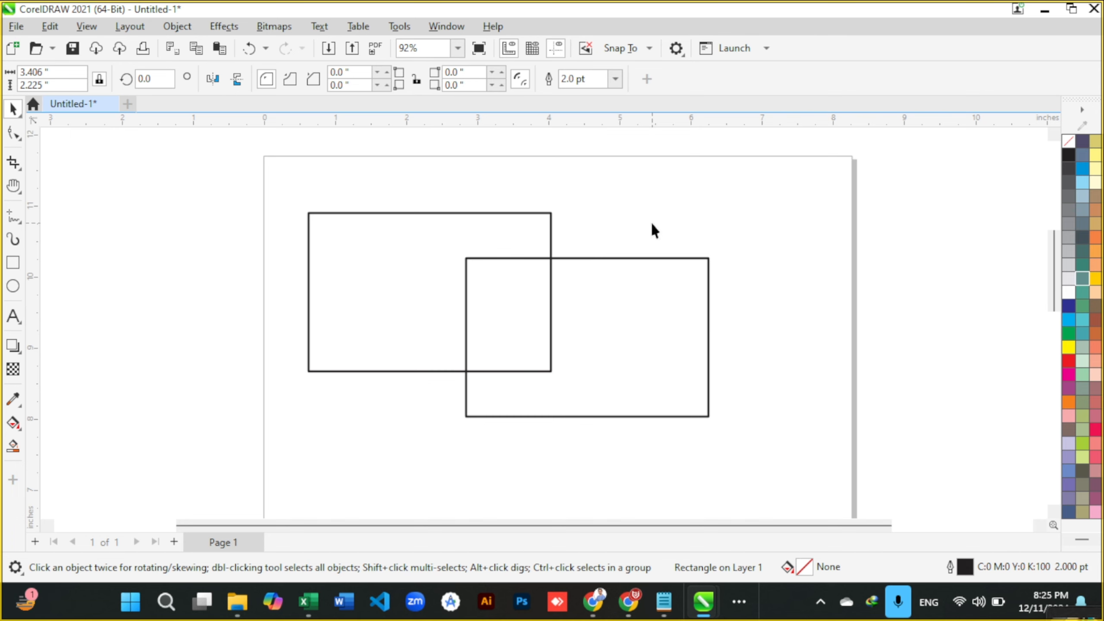
drag(278, 190, 637, 427)
drag(730, 445, 743, 449)
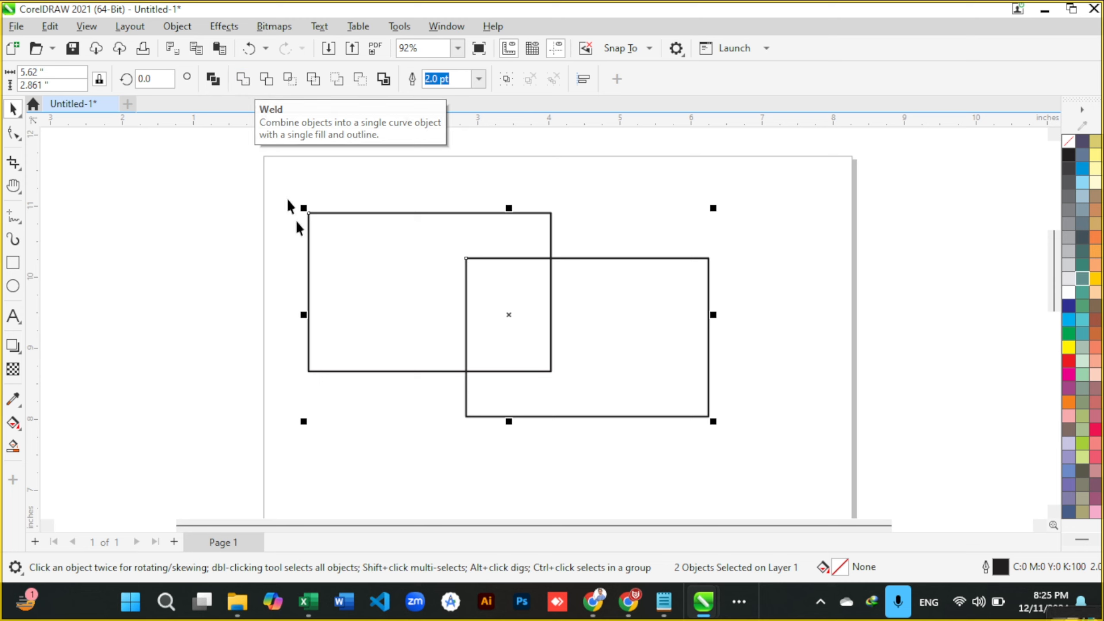
Step: Move the copied rectangle off the page to separate the shapes, and return it to overlap the first rectangle's lower-right corner
scroll(294, 185, down, 1)
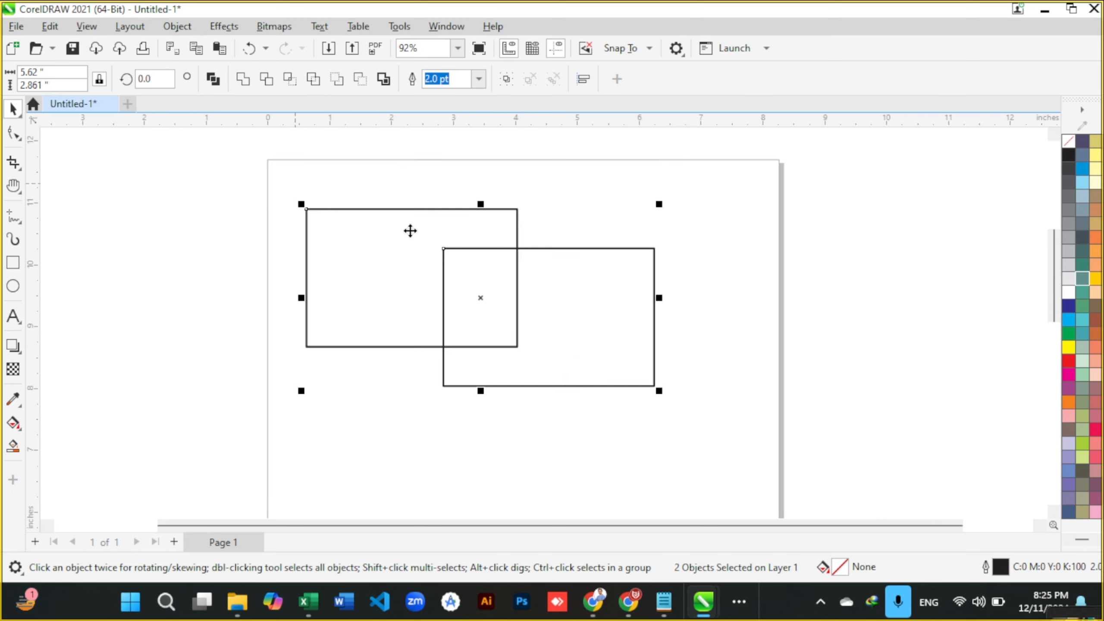
scroll(396, 181, down, 1)
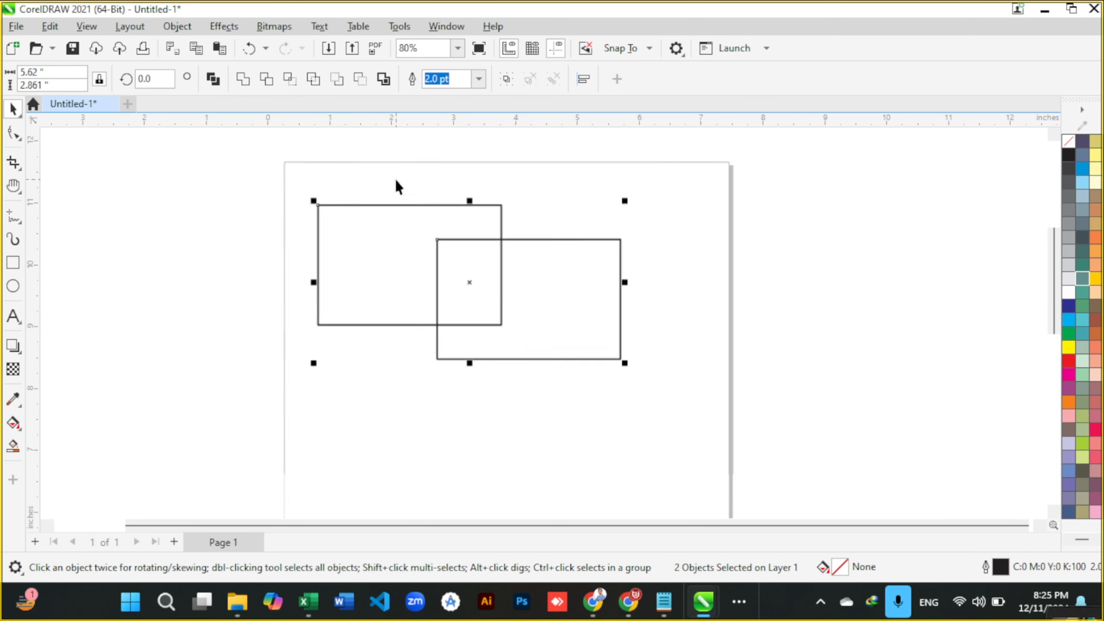
click(582, 322)
drag(584, 327, 910, 273)
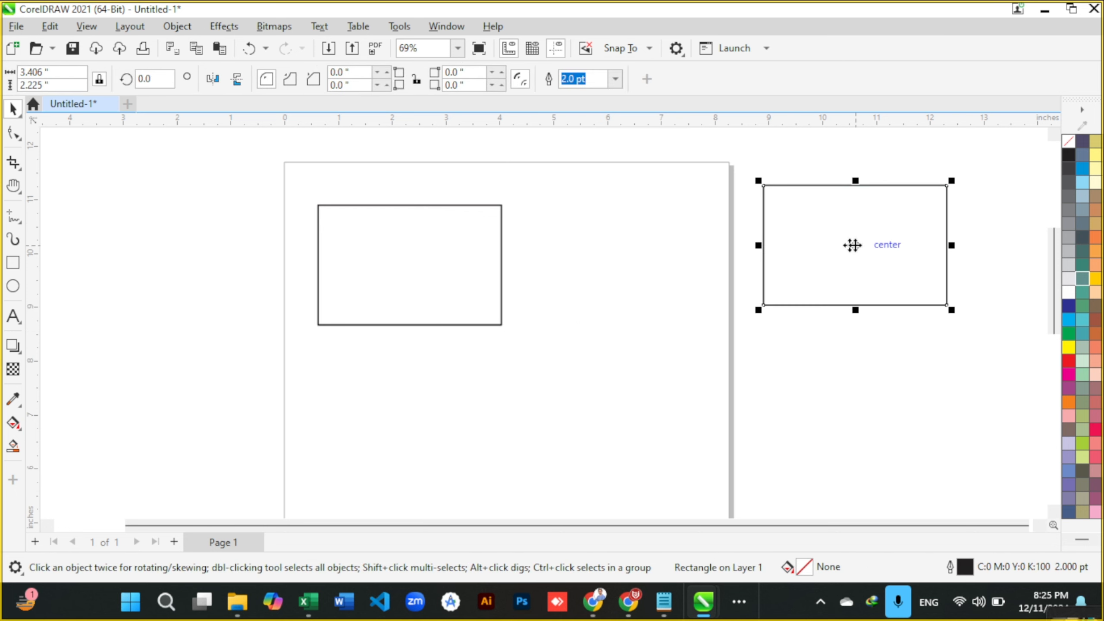
drag(852, 238, 521, 287)
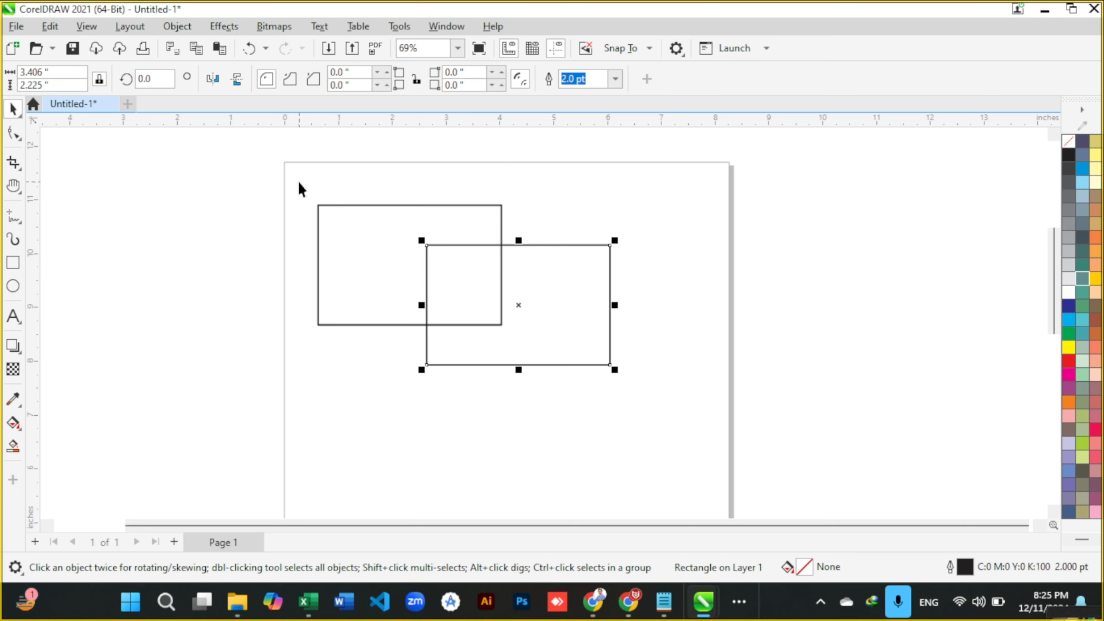
Step: Select both overlapping rectangles to review the available shaping operations, and clear the selection
drag(298, 179, 644, 387)
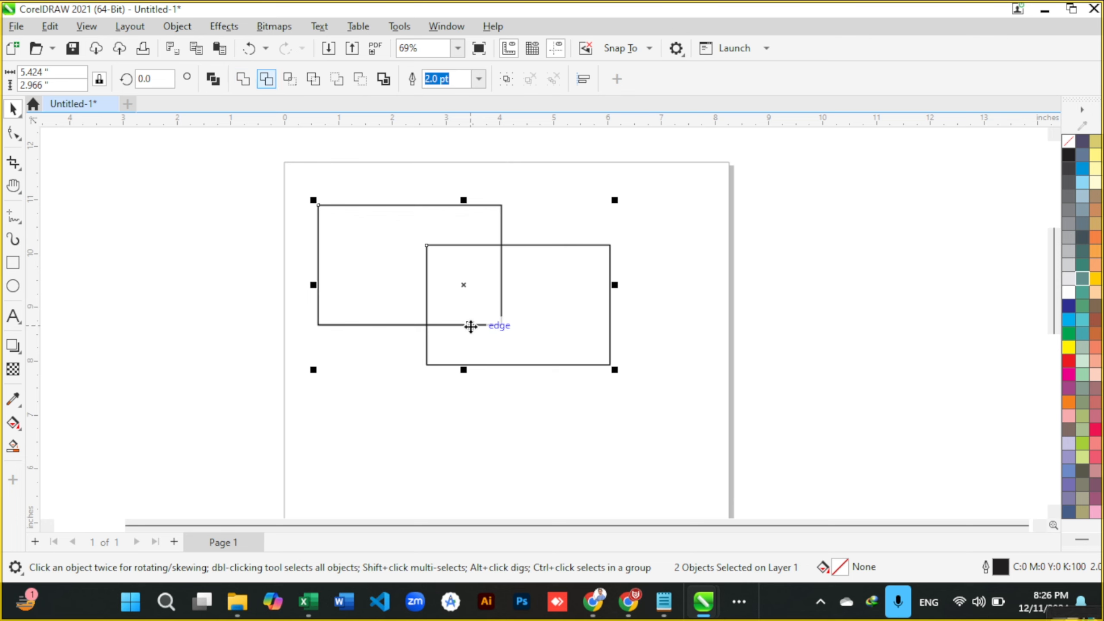
scroll(471, 326, down, 1)
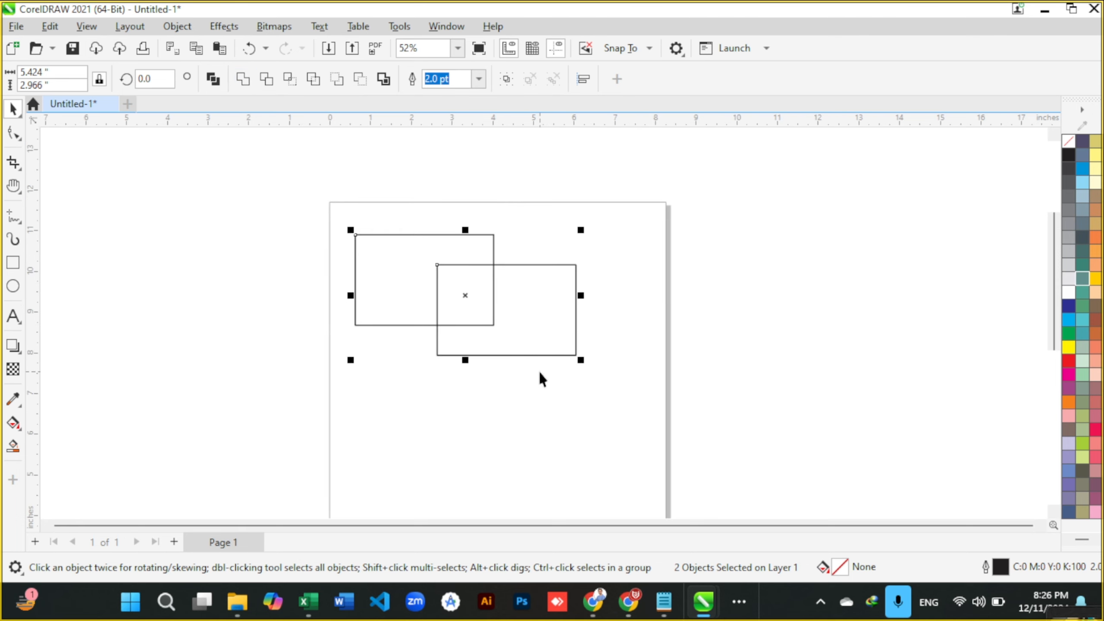
scroll(539, 357, down, 1)
click(556, 398)
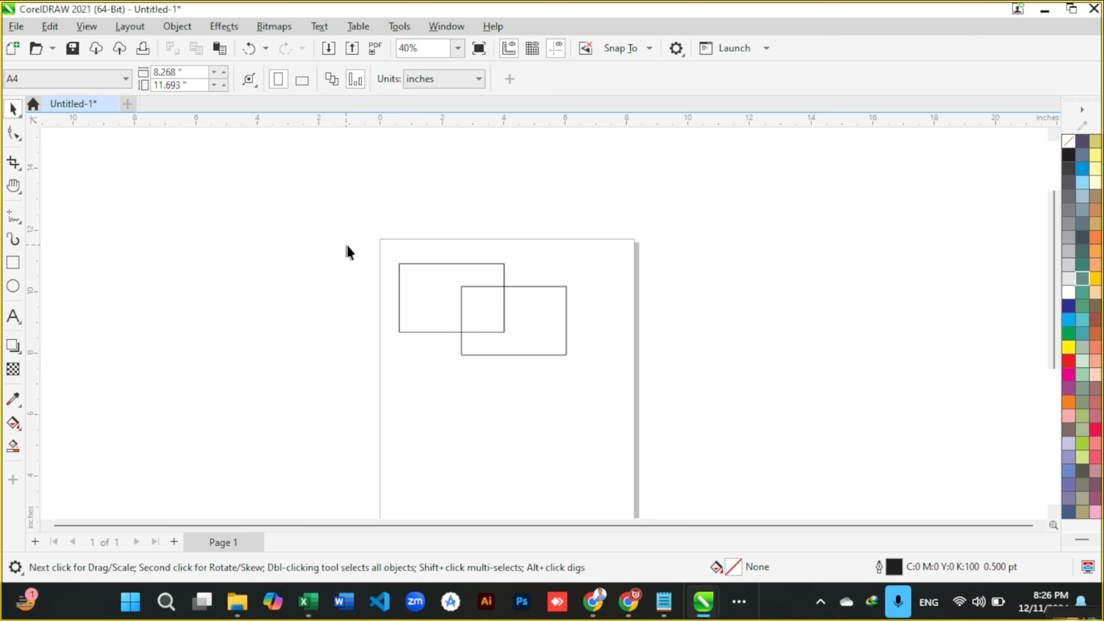
Step: Add the artistic text "Weld" just above the first rectangle as a heading
scroll(455, 313, up, 3)
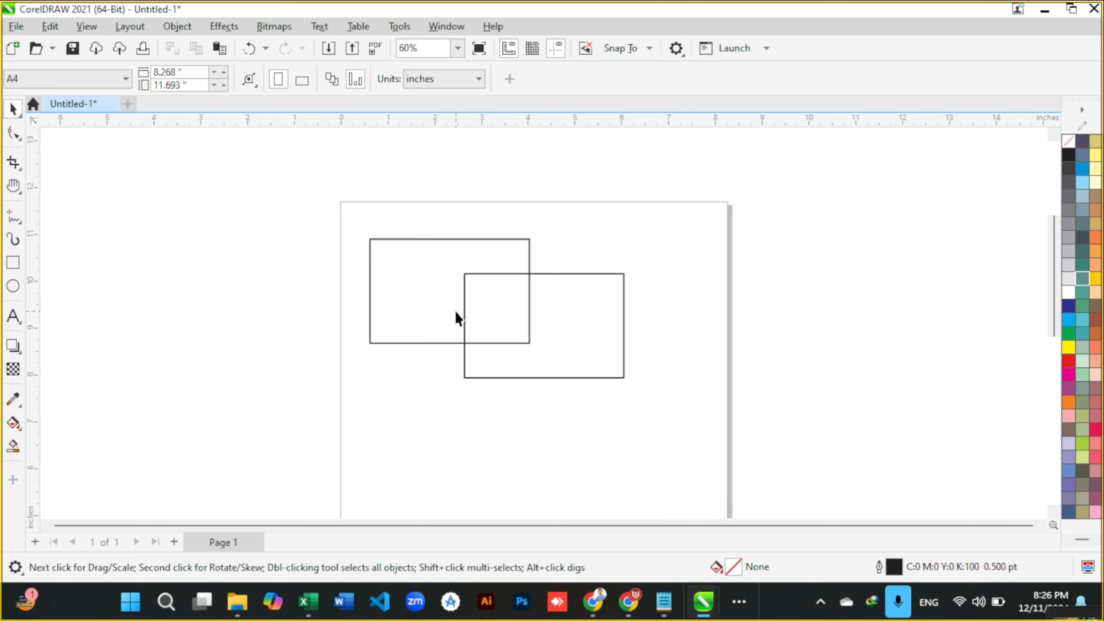
scroll(461, 312, up, 1)
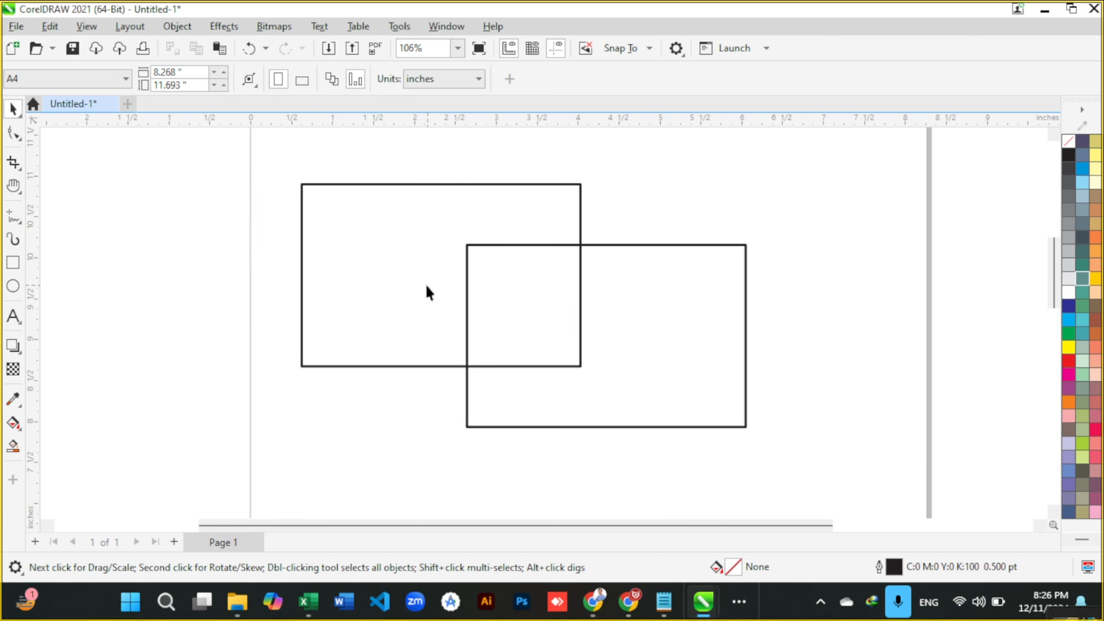
scroll(420, 278, down, 1)
click(484, 221)
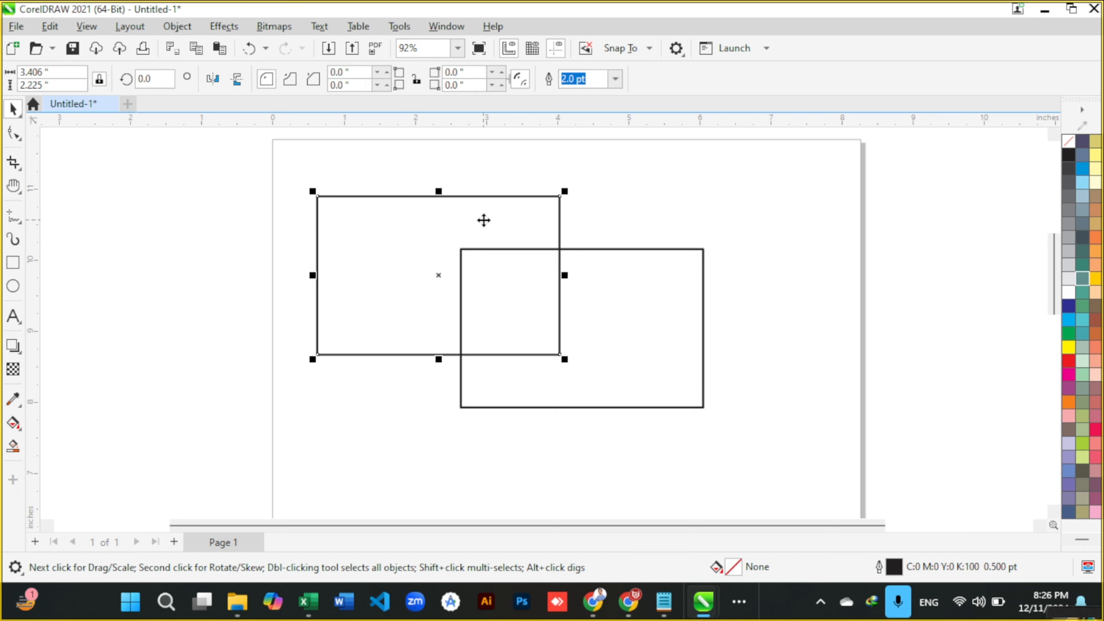
click(623, 218)
key(F8)
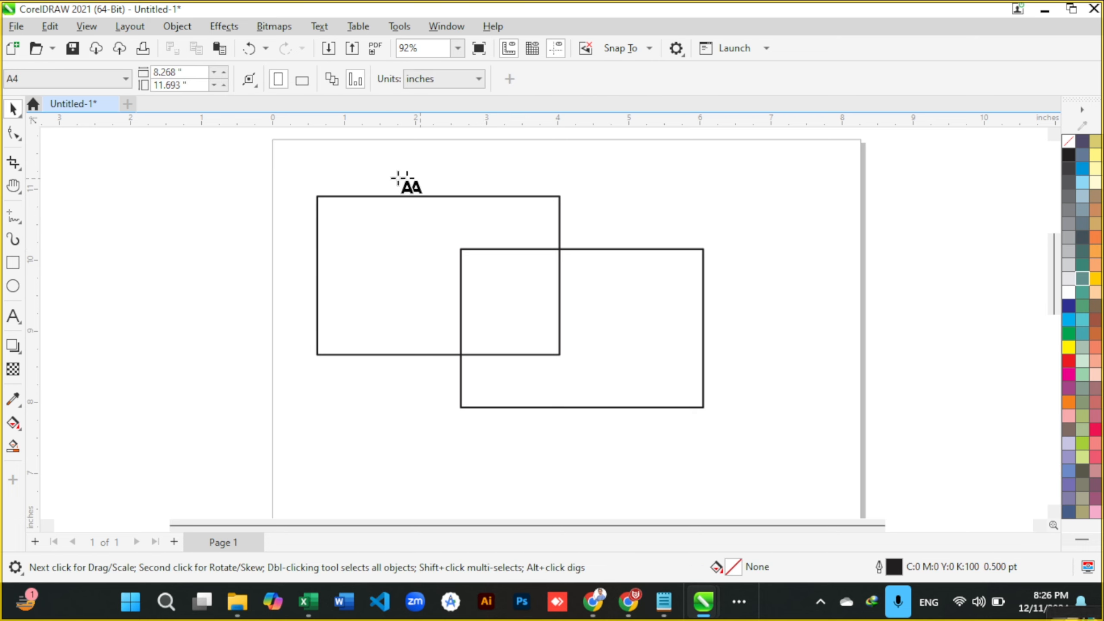
text(Weld)
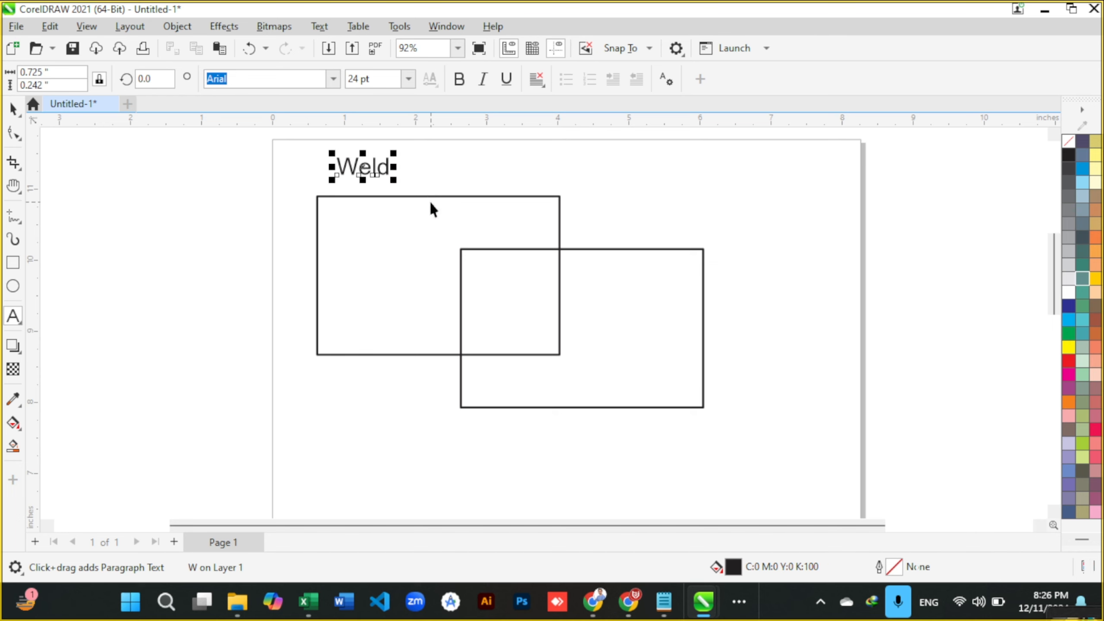
Step: Shift the "Weld" heading to align with the first rectangle's left edge, and format it in bold red
key(ctrl+space)
drag(368, 179, 342, 174)
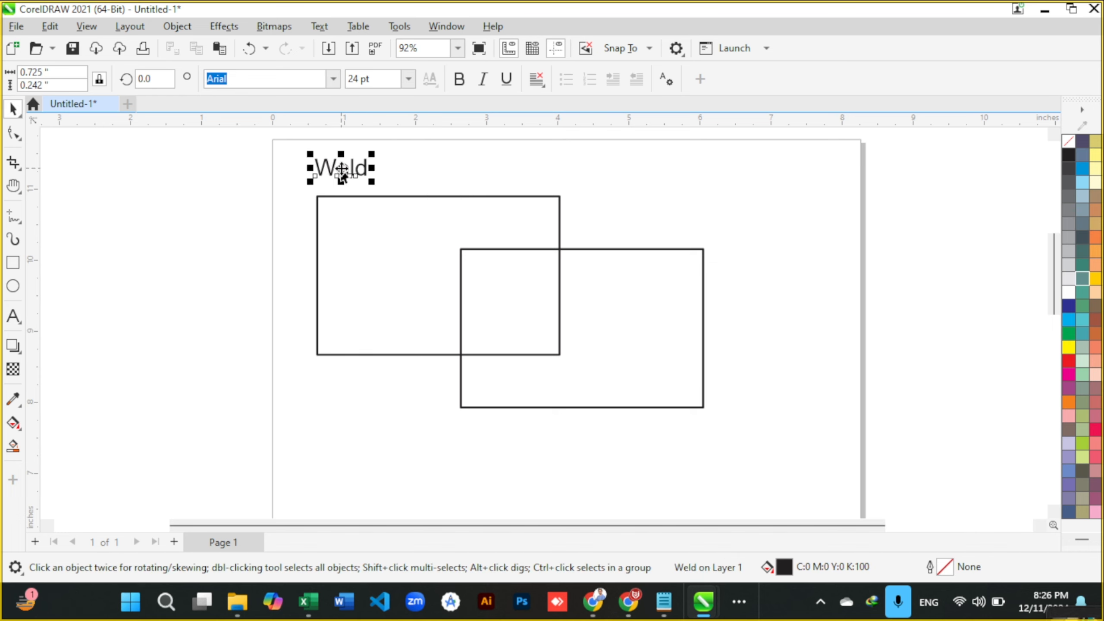
click(1067, 363)
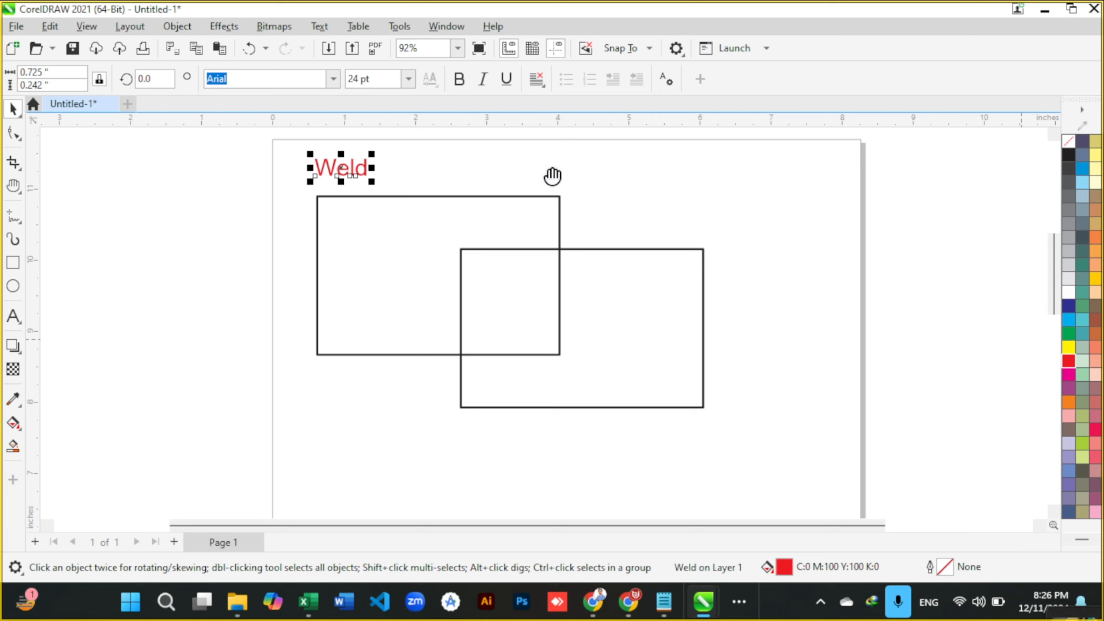
key(ctrl+b)
click(708, 218)
click(460, 80)
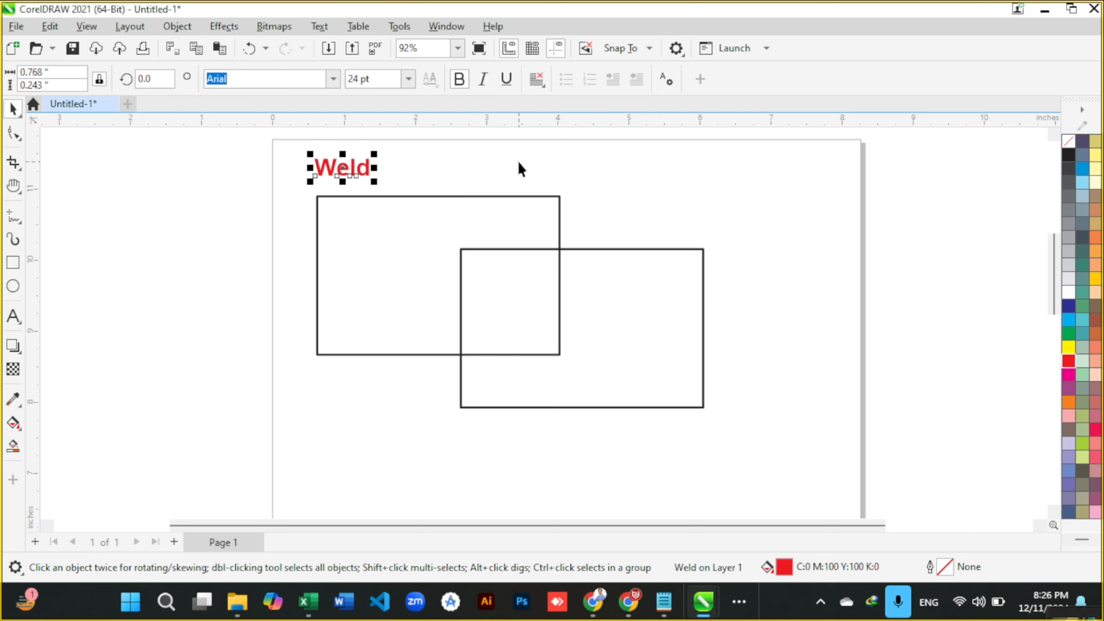
click(634, 221)
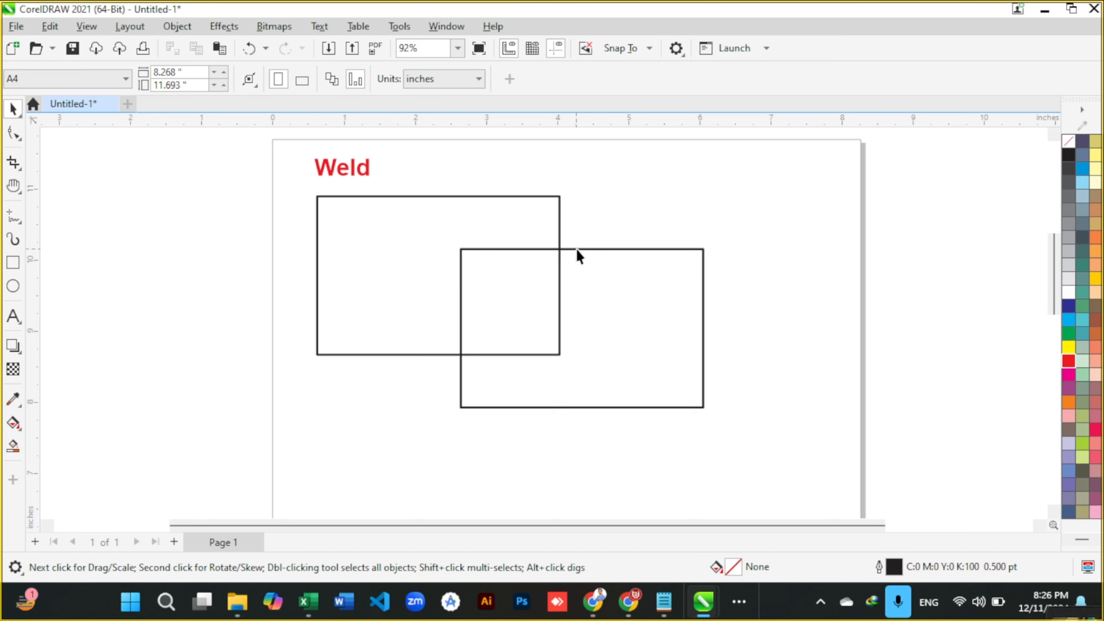
Step: Move the second rectangle clear of the first one, and bring it back to overlap the first rectangle's lower-right corner
drag(576, 248, 740, 286)
click(561, 249)
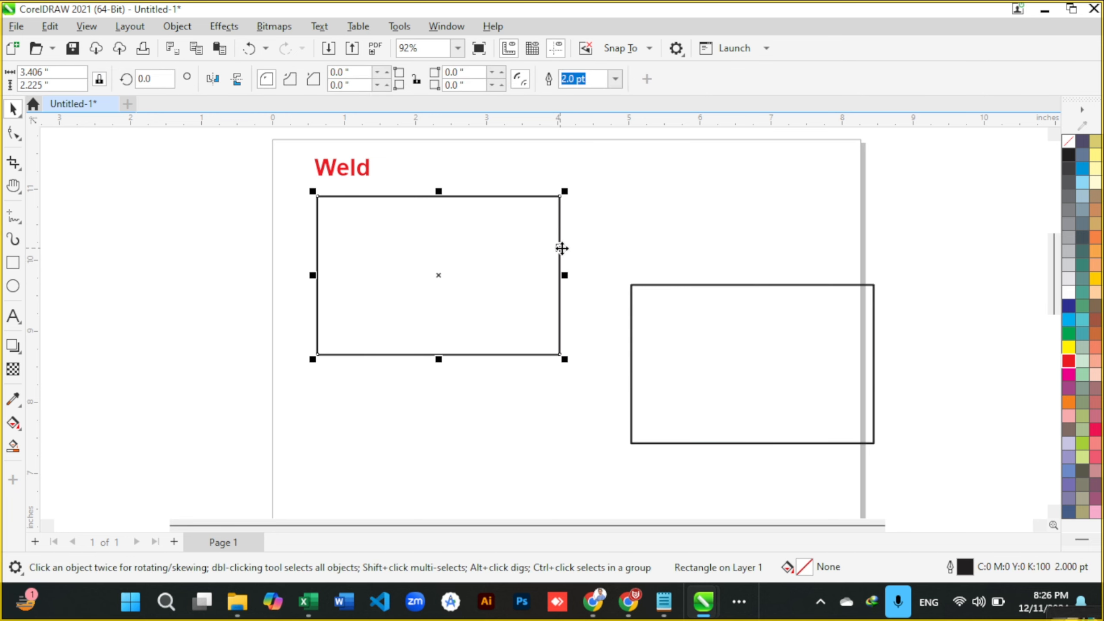
click(656, 285)
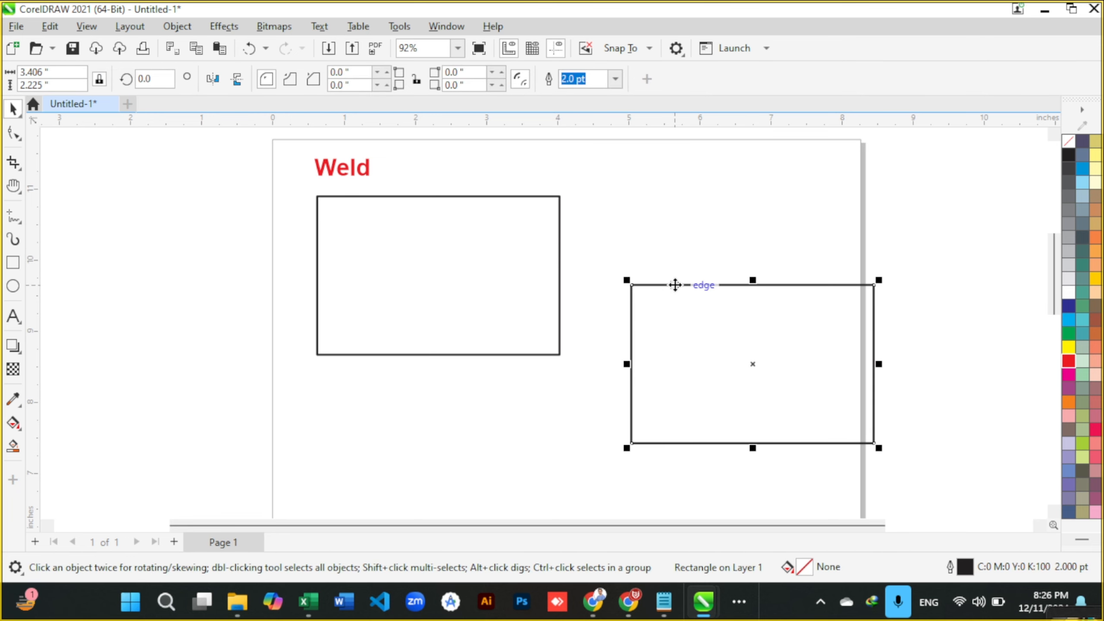
drag(663, 285, 514, 254)
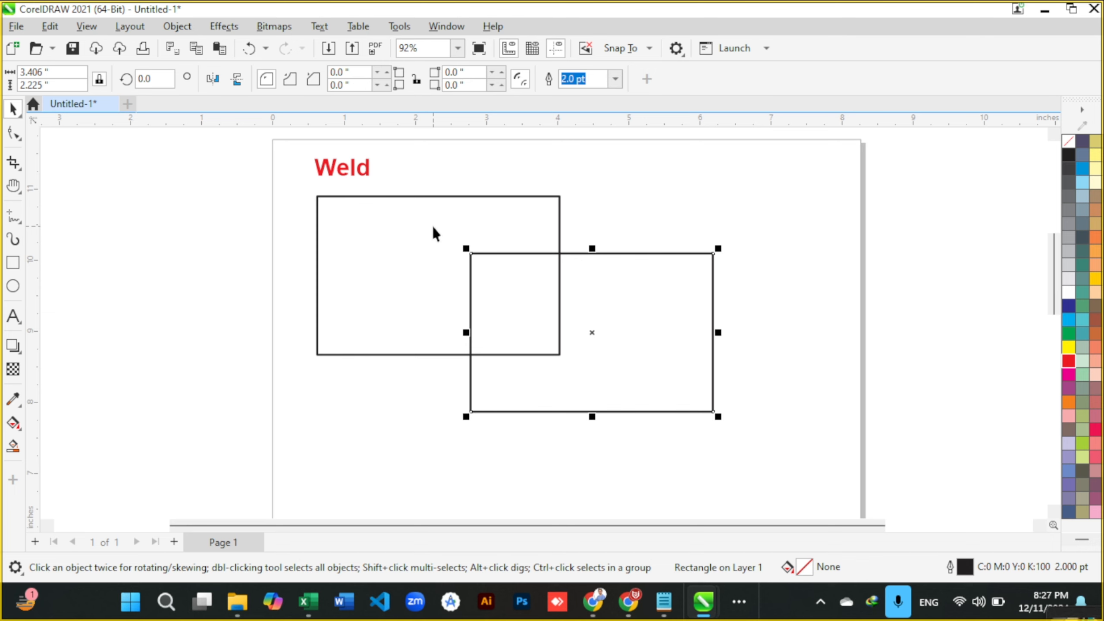
Step: Select both overlapping rectangles, and clear the selection
scroll(431, 164, up, 1)
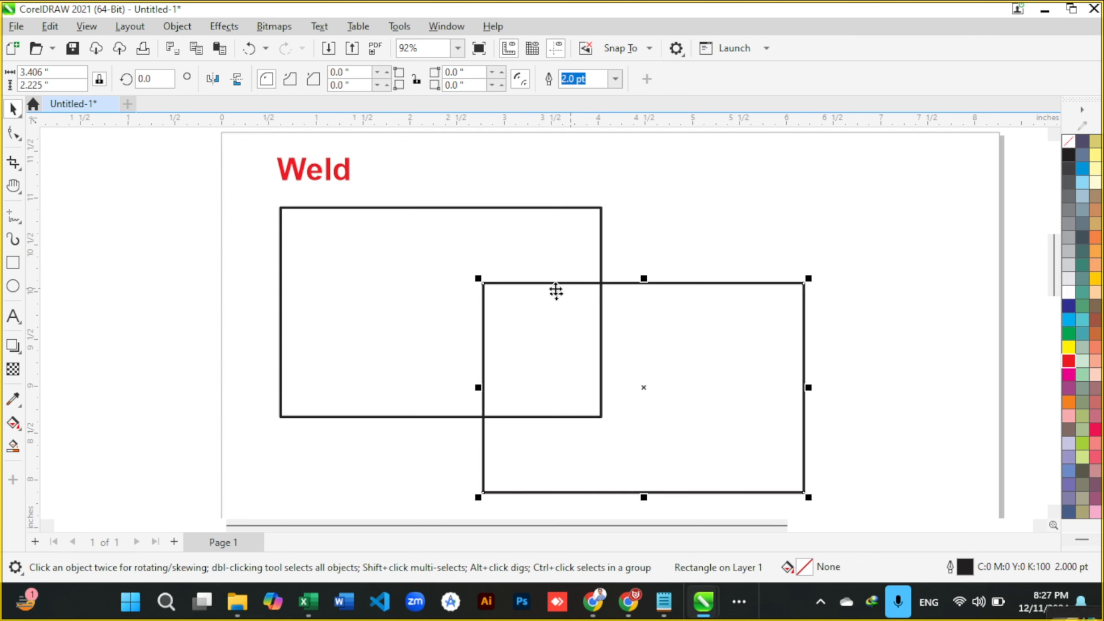
click(744, 274)
click(742, 282)
shift+click(481, 205)
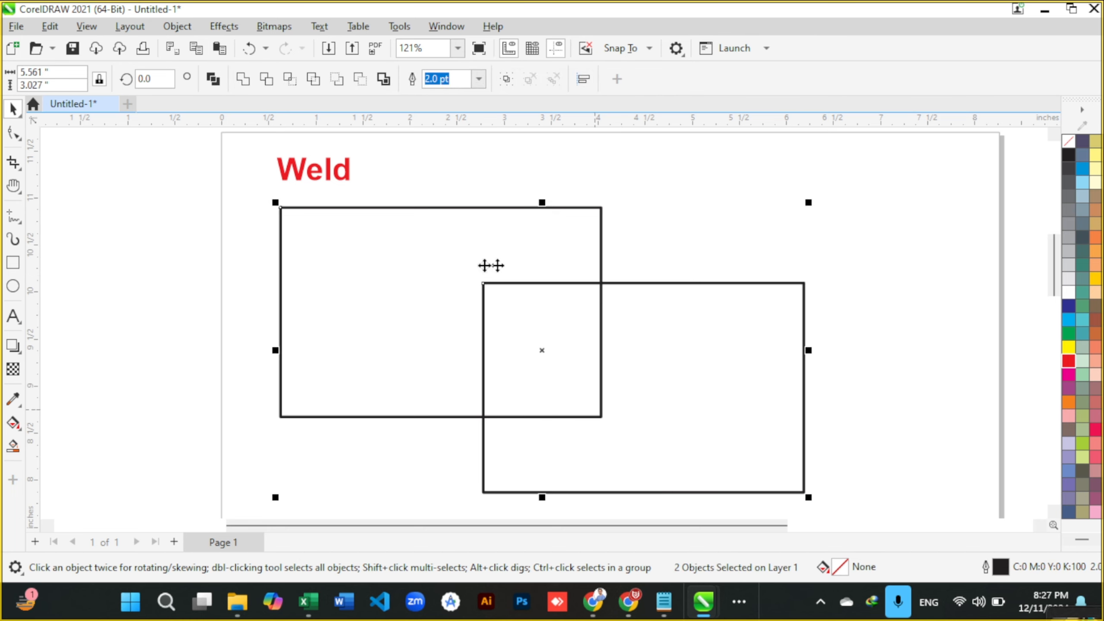
click(875, 183)
Step: Place a copy of the "Weld" heading inside the area where the two rectangles overlap
click(328, 170)
drag(339, 181, 565, 368)
Step: Try a yellow fill on the second rectangle, and undo it
click(681, 287)
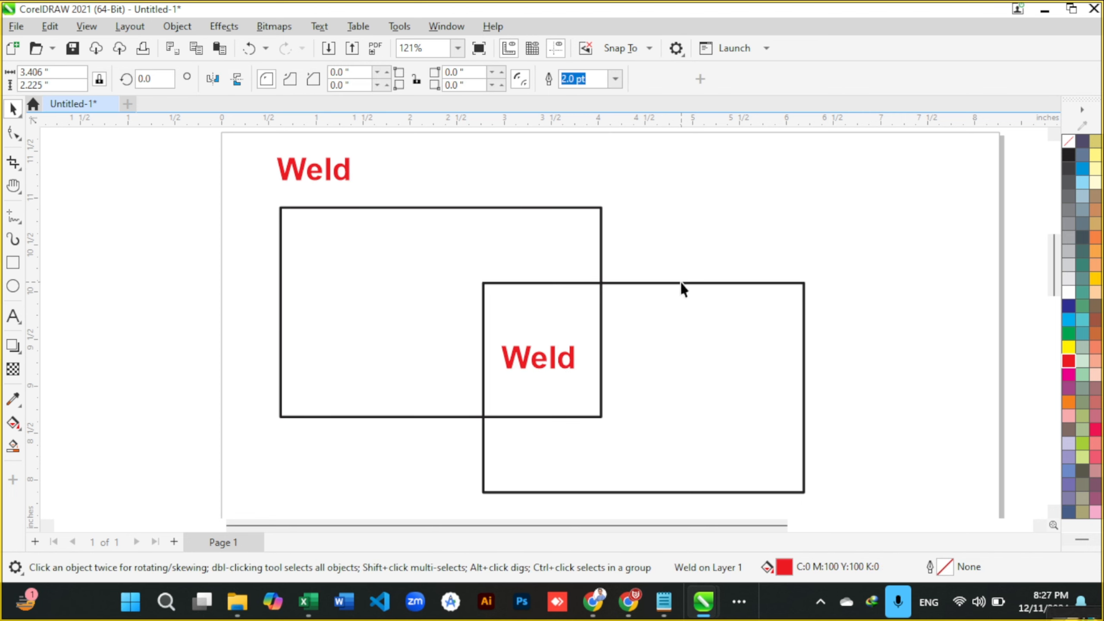
click(680, 283)
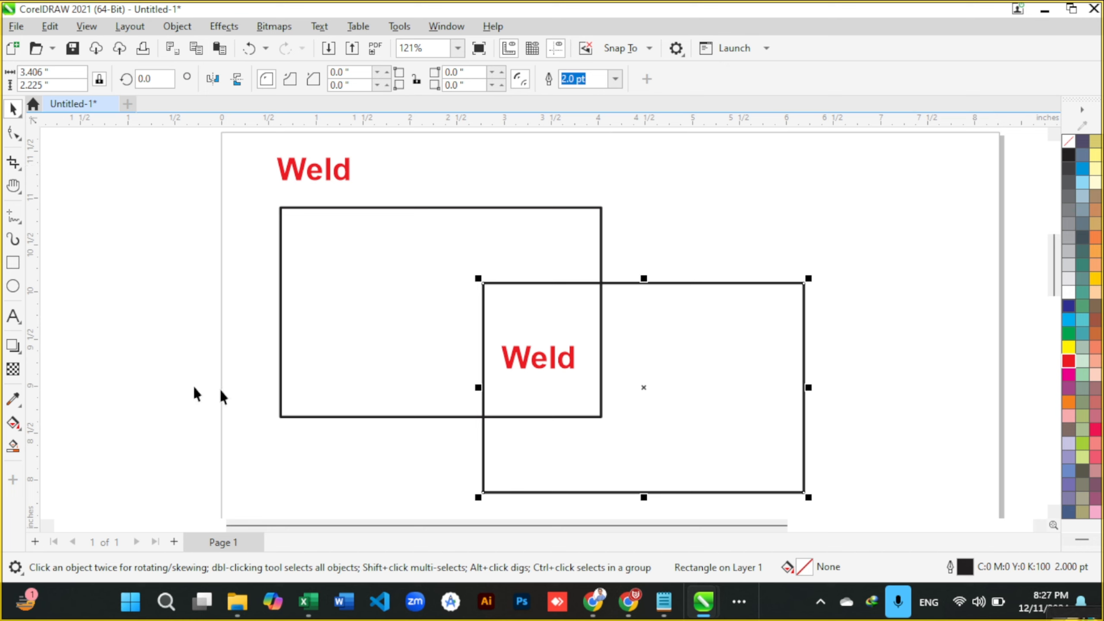
click(1068, 347)
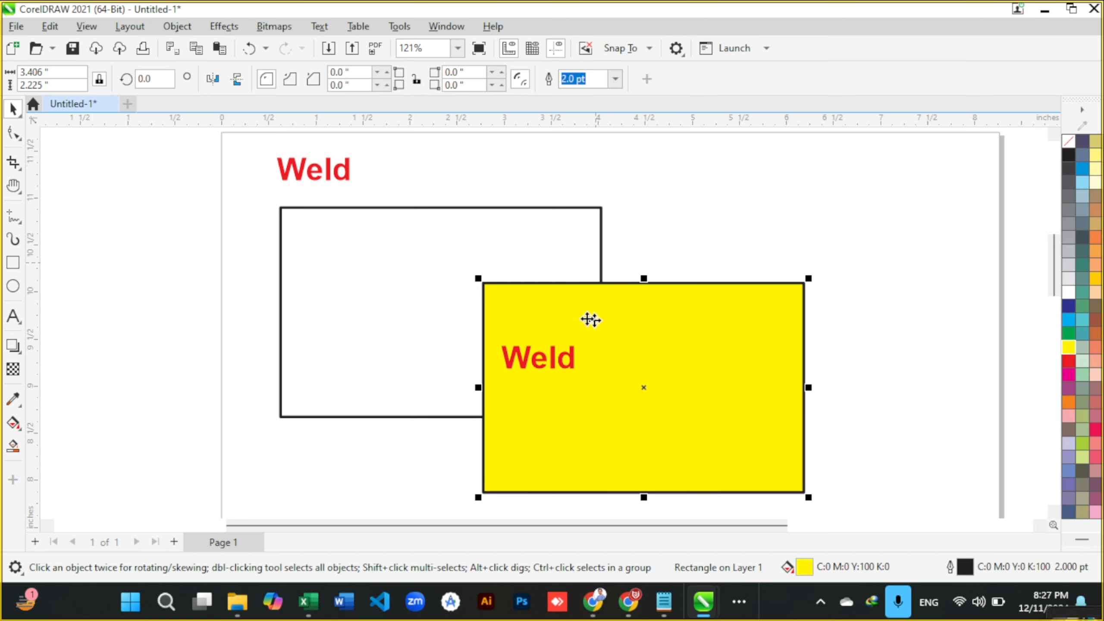
key(ctrl+z)
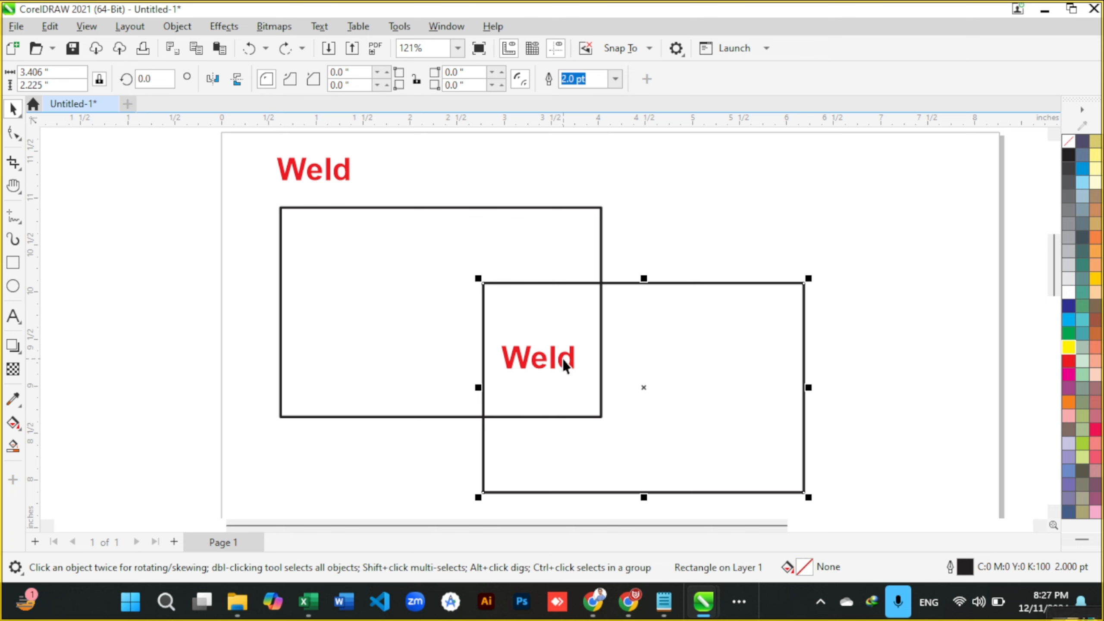
click(743, 266)
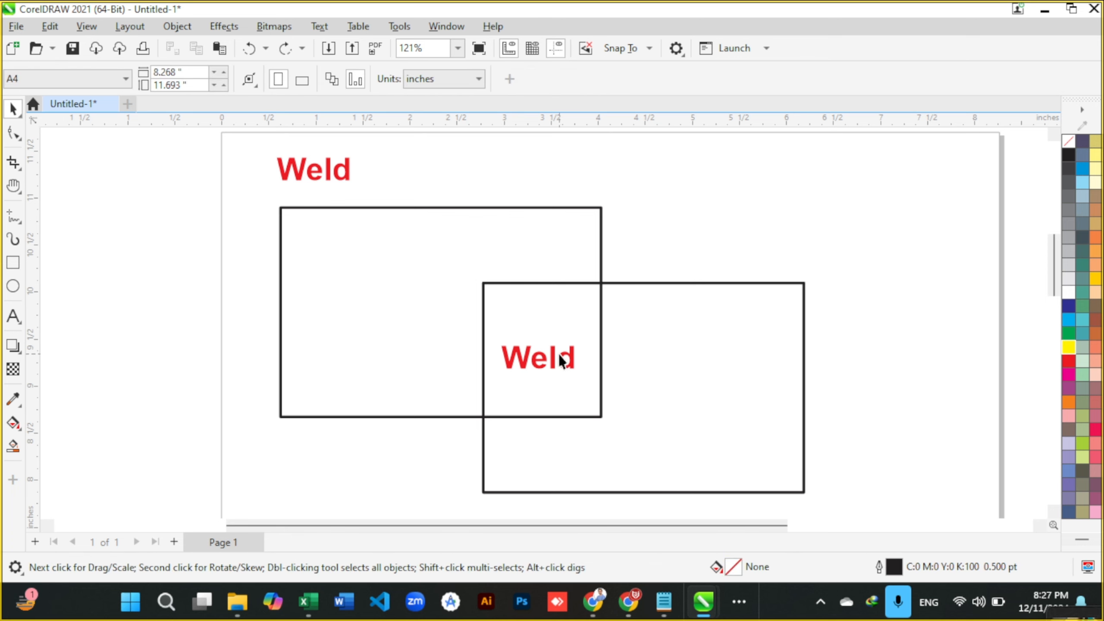
Step: Move the copied text up within the overlapping area, and change its wording to "overlap"
drag(565, 361, 561, 325)
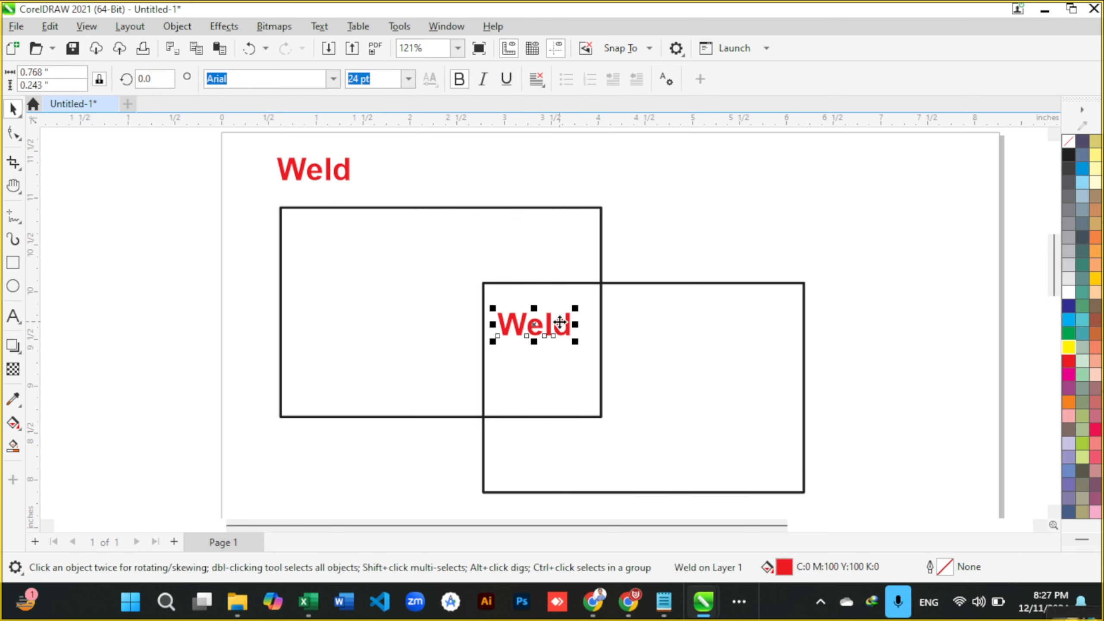
double_click(560, 322)
key(ctrl+a)
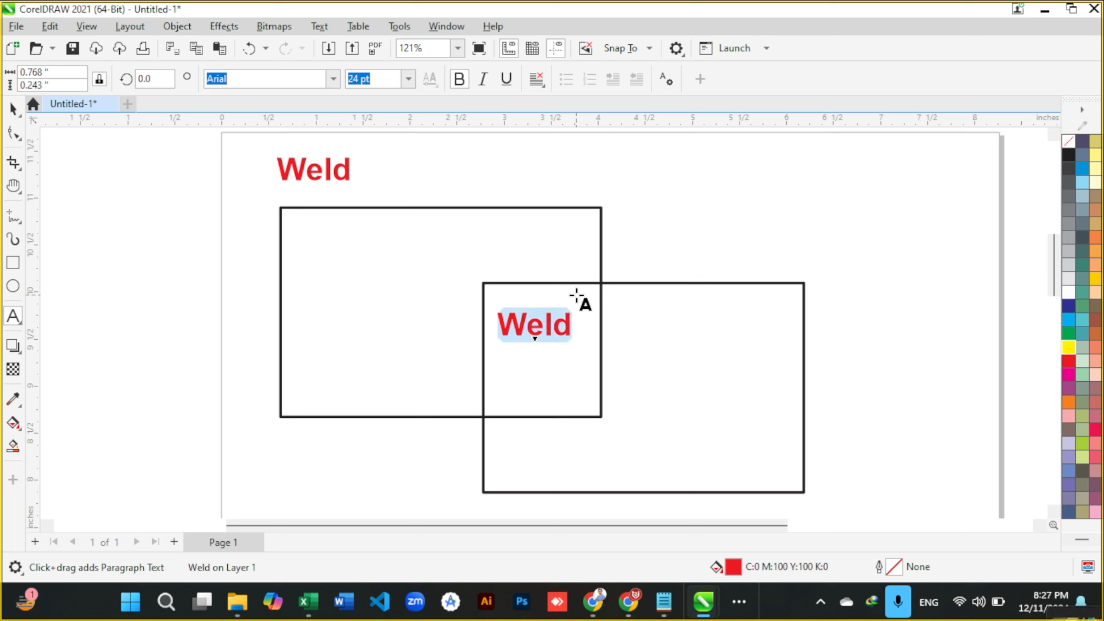
text(overlap)
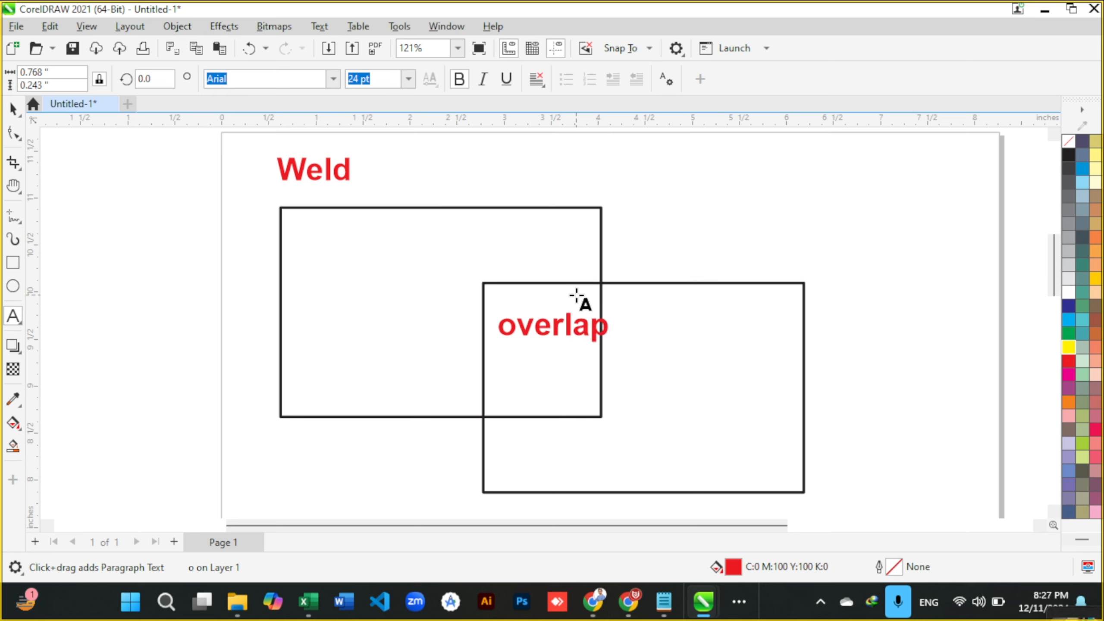
key(ctrl+space)
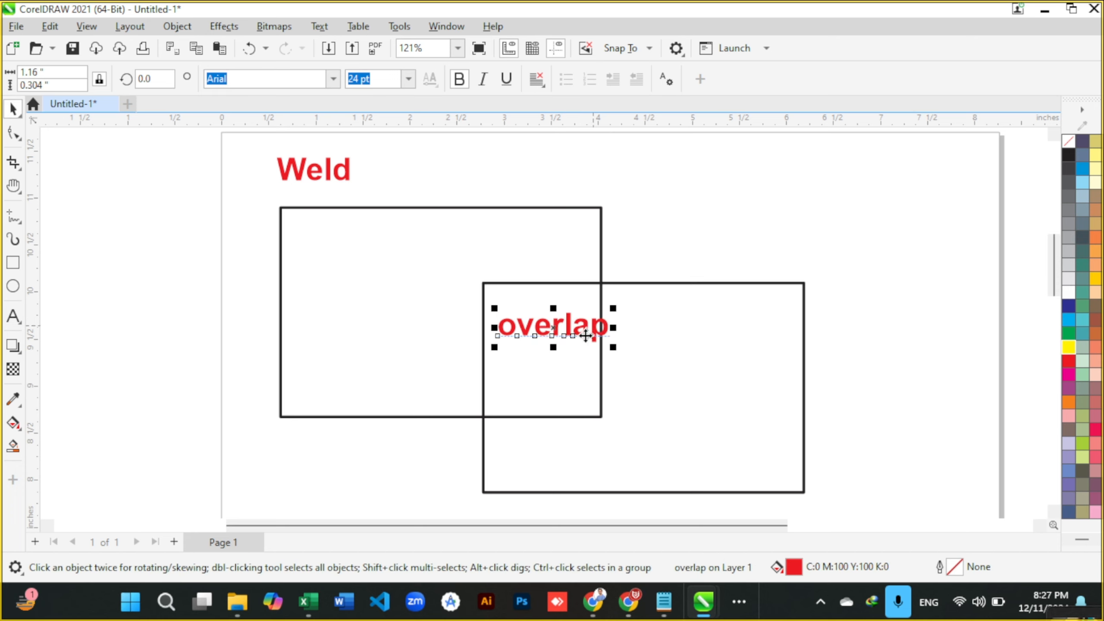
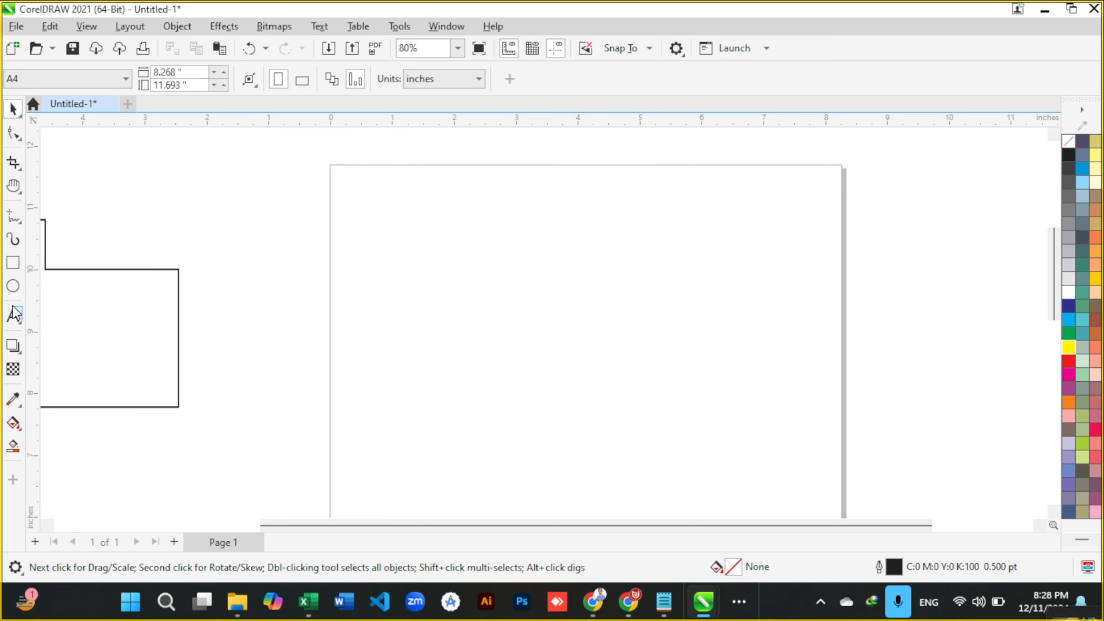
Step: Draw an upright rectangle about 2.57 by 3.17 inches in the upper part of the empty page
click(18, 267)
drag(430, 231, 592, 430)
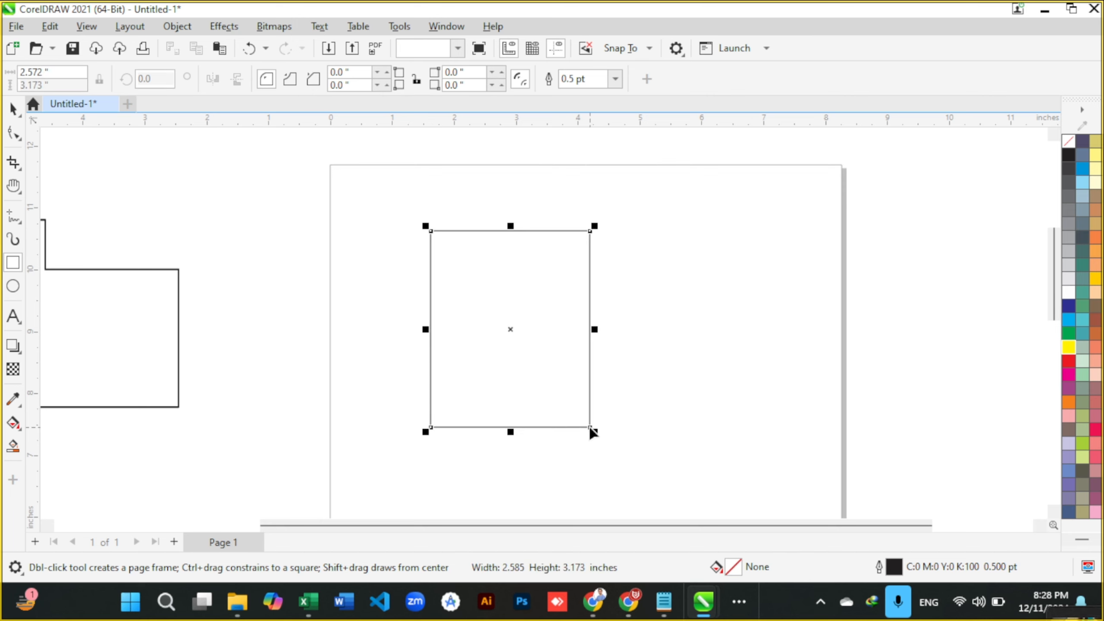
key(space)
click(643, 357)
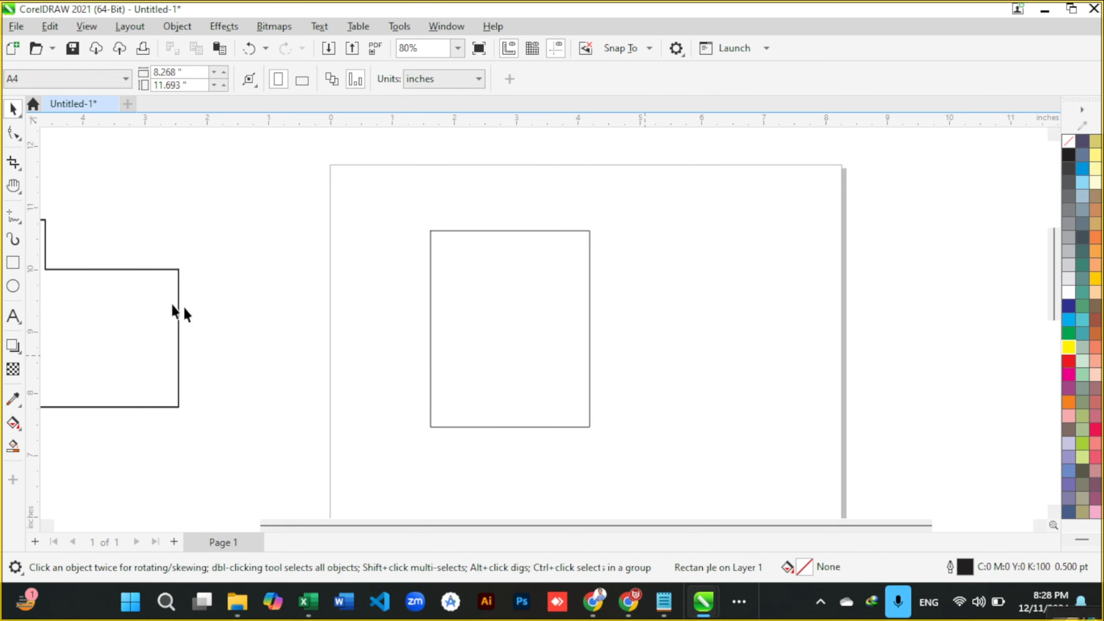
Step: Draw a five-sided polygon about 1.50 by 1.43 inches beside the rectangle's upper-right corner
click(21, 326)
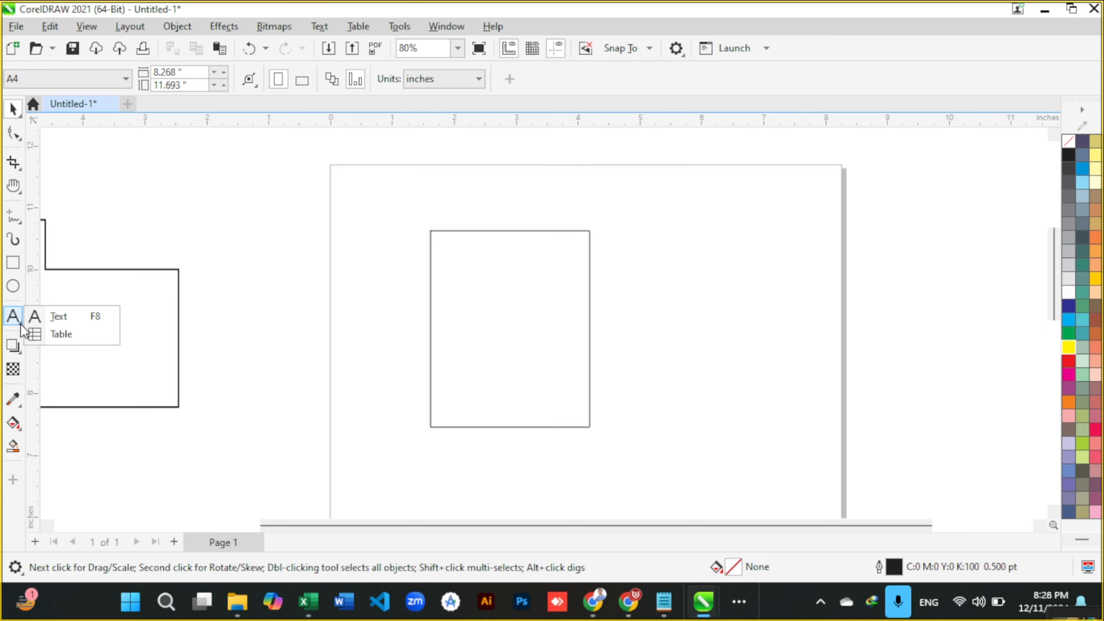
click(257, 315)
key(y)
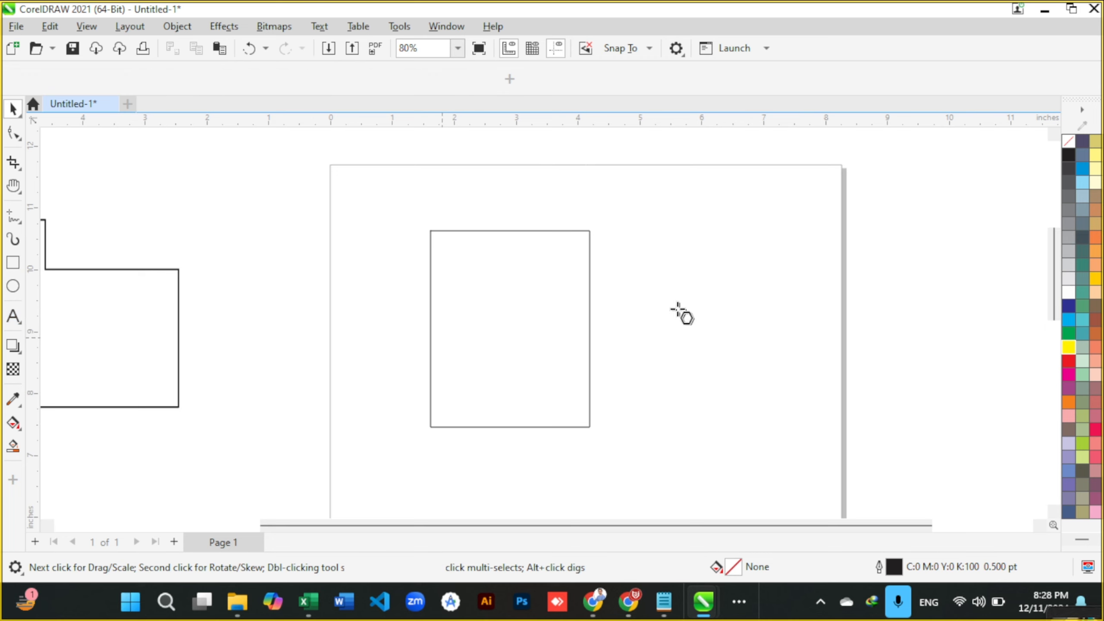
drag(647, 216, 693, 247)
key(space)
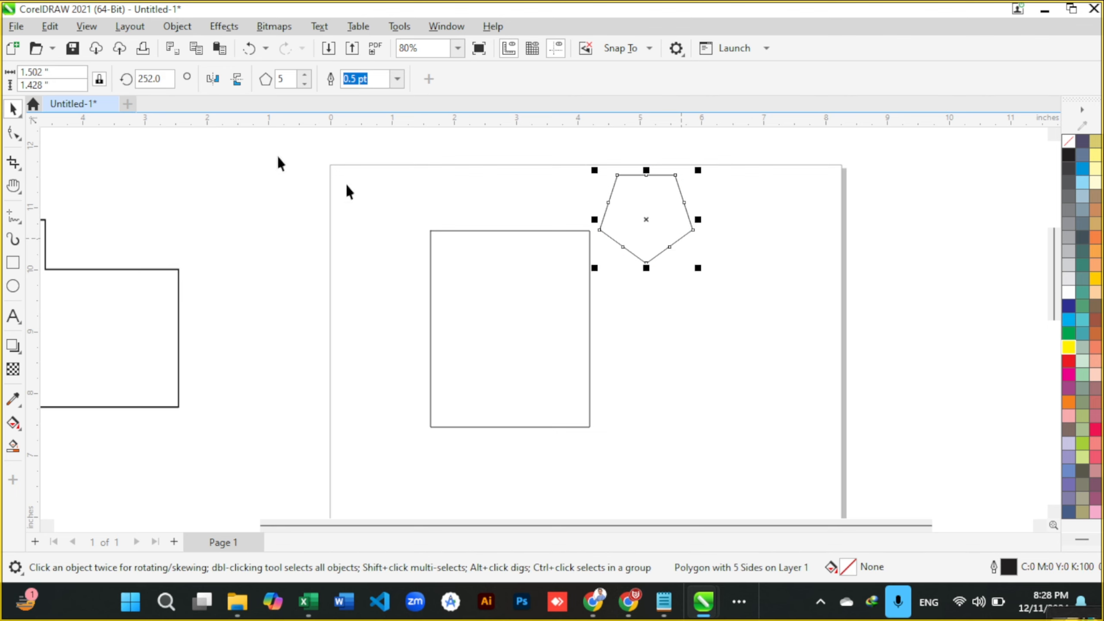
Step: Set the pentagon's rotation to 9 degrees, and correct it to 0 degrees so that a vertex points straight up
click(159, 79)
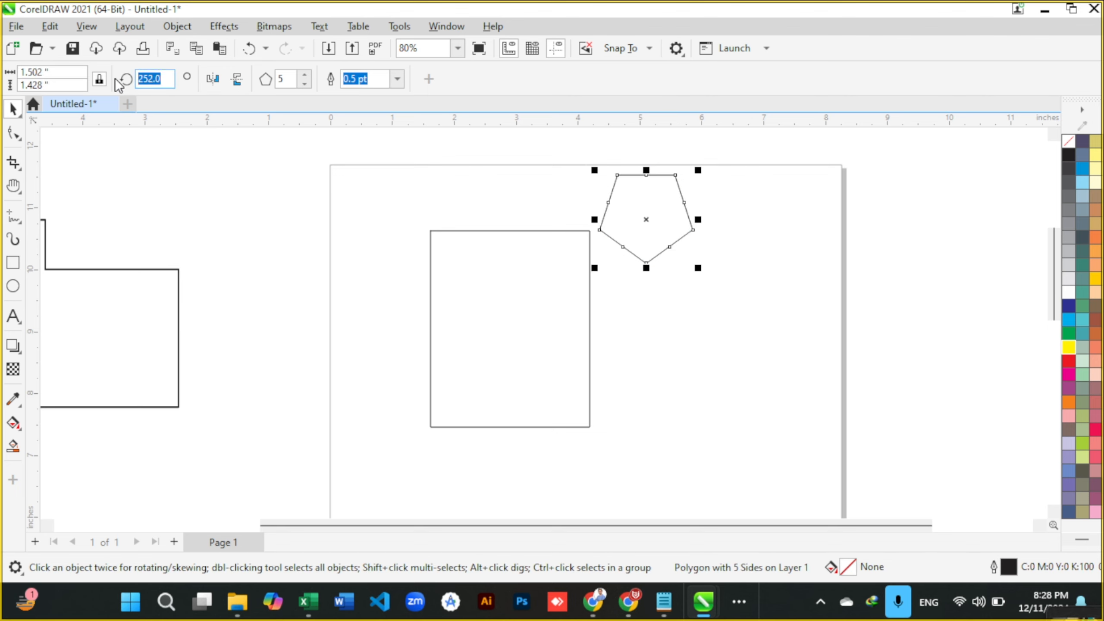
text(9)
key(Return)
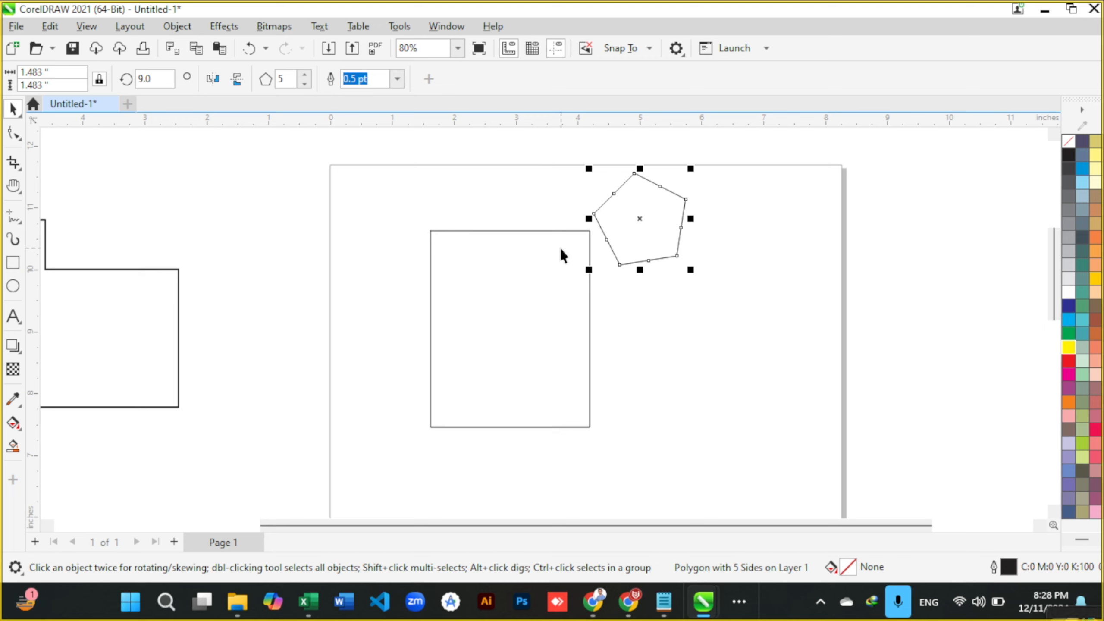
click(150, 78)
text(0)
key(Return)
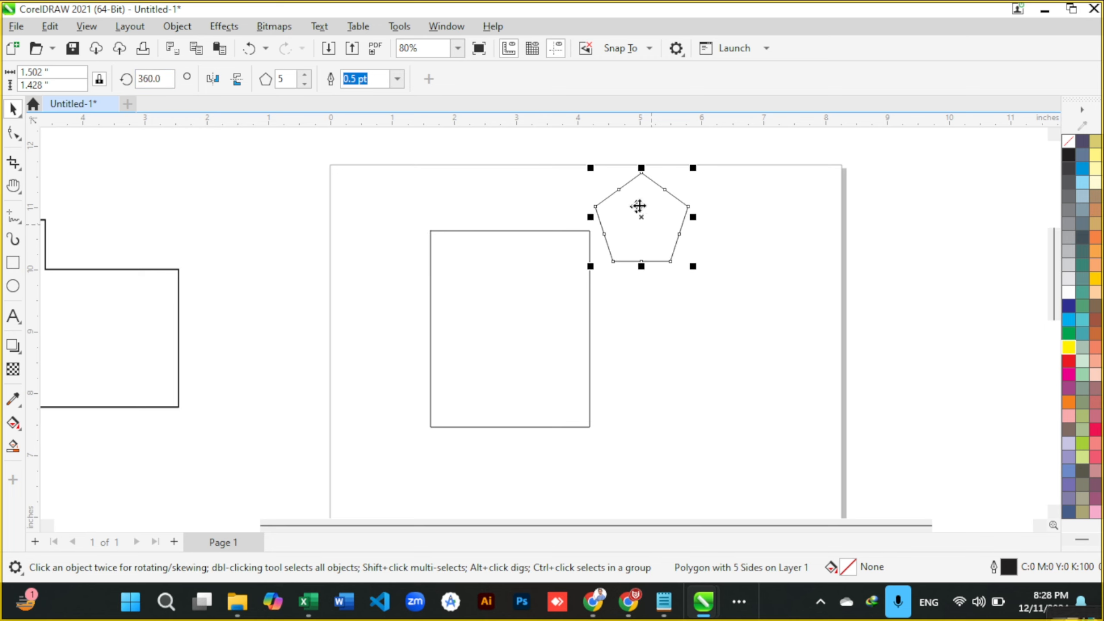
Step: Shrink the pentagon to about 1.07 by 1.02 inches, and center it horizontally across the rectangle's top edge
drag(650, 201, 516, 195)
drag(562, 153, 548, 180)
shift+click(542, 277)
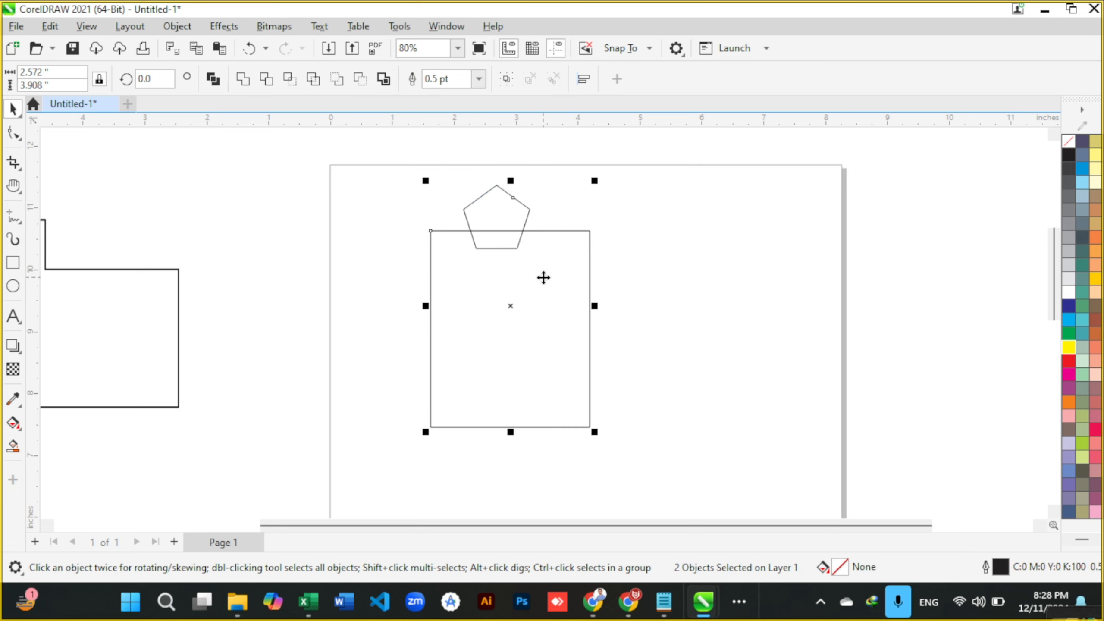
click(652, 290)
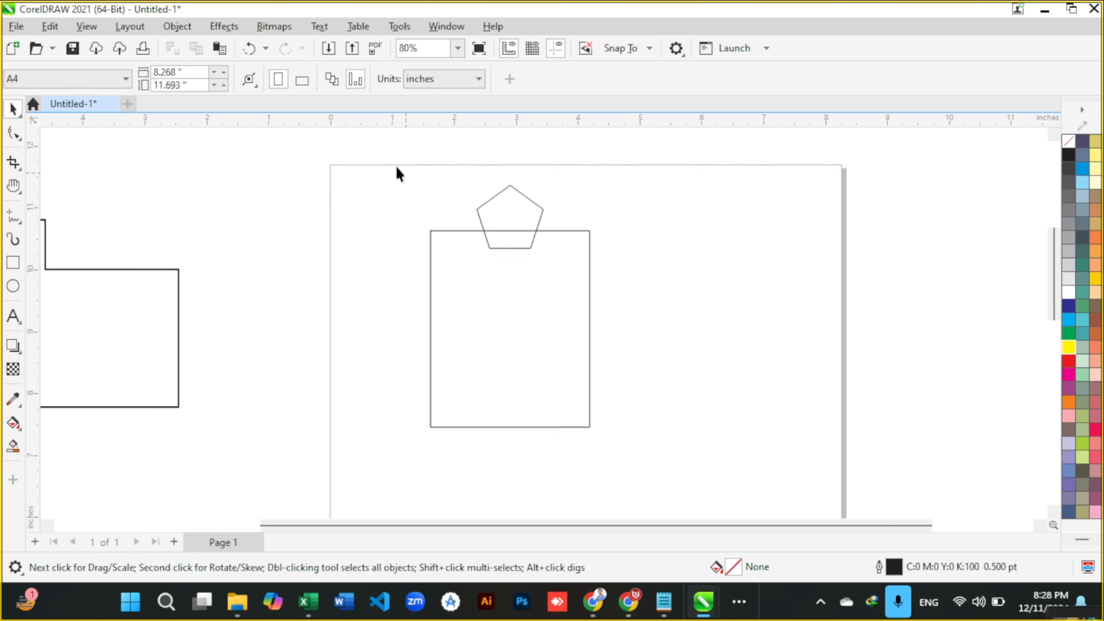
Step: Weld the pentagon and the rectangle into one shape, and undo the weld
drag(572, 302, 608, 419)
scroll(526, 221, up, 1)
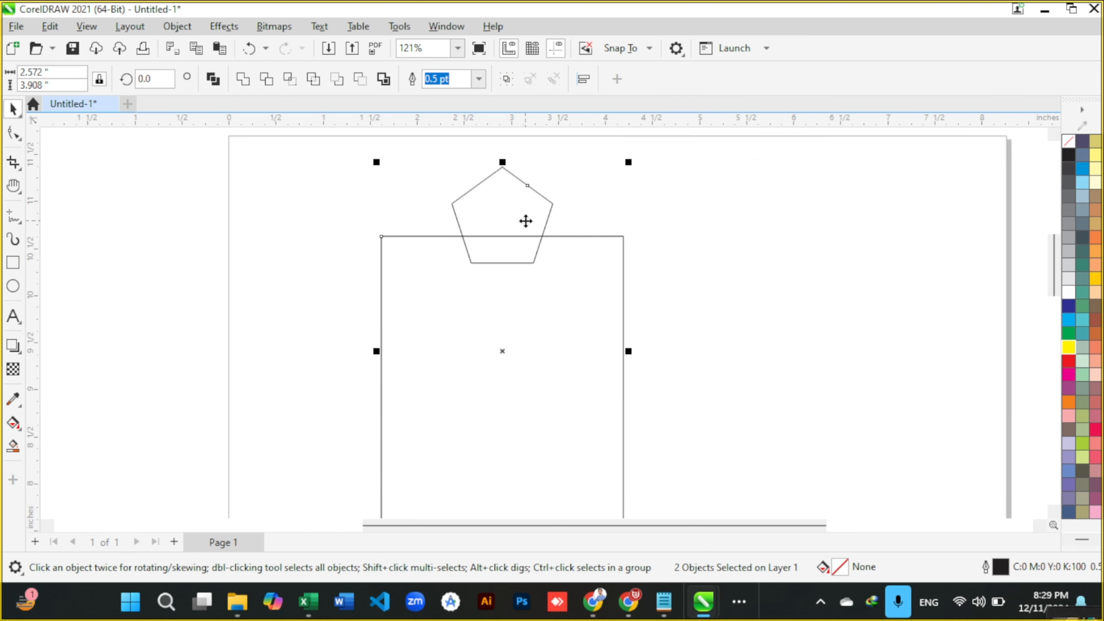
click(250, 87)
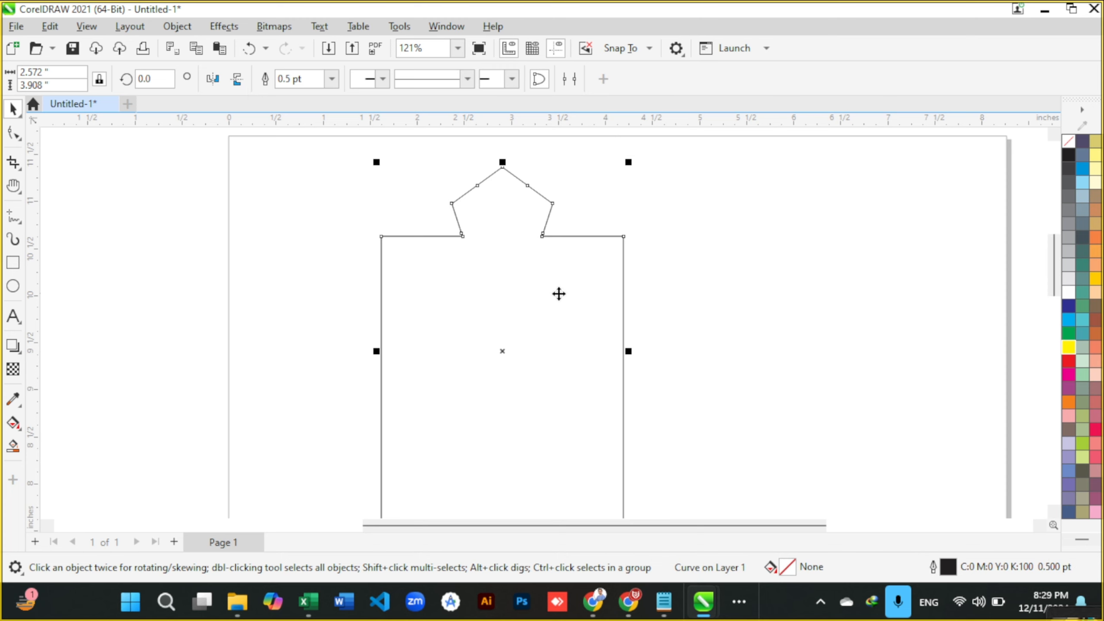
scroll(558, 294, down, 1)
key(ctrl+z)
click(667, 301)
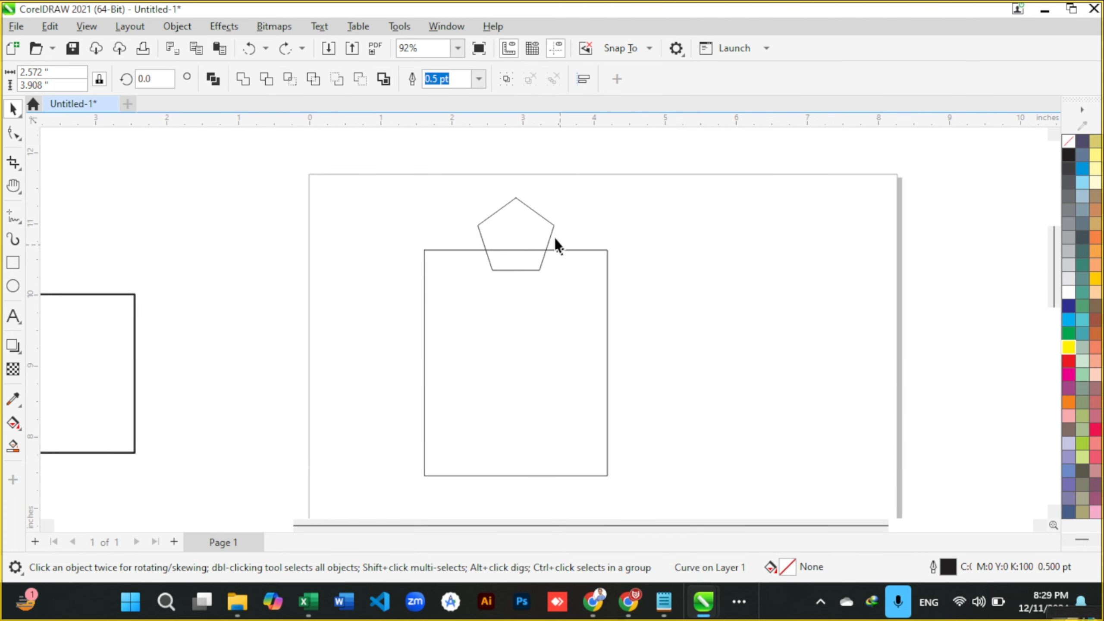
Step: Raise the pentagon slightly over the rectangle's top edge, and weld the two shapes together
click(531, 223)
drag(531, 224, 532, 218)
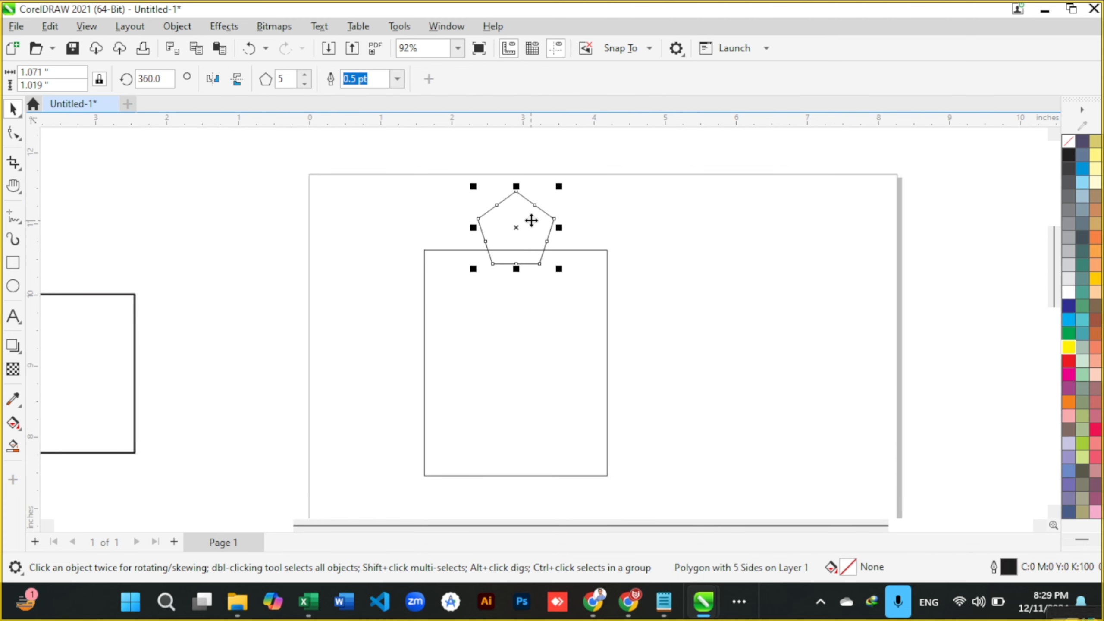
shift+click(532, 317)
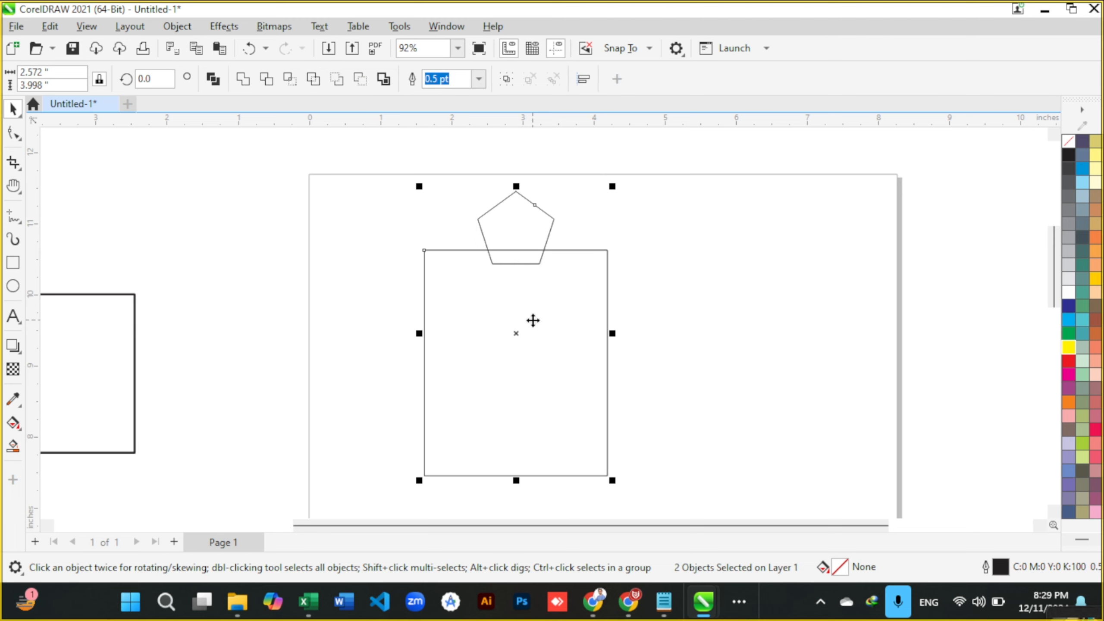
click(241, 85)
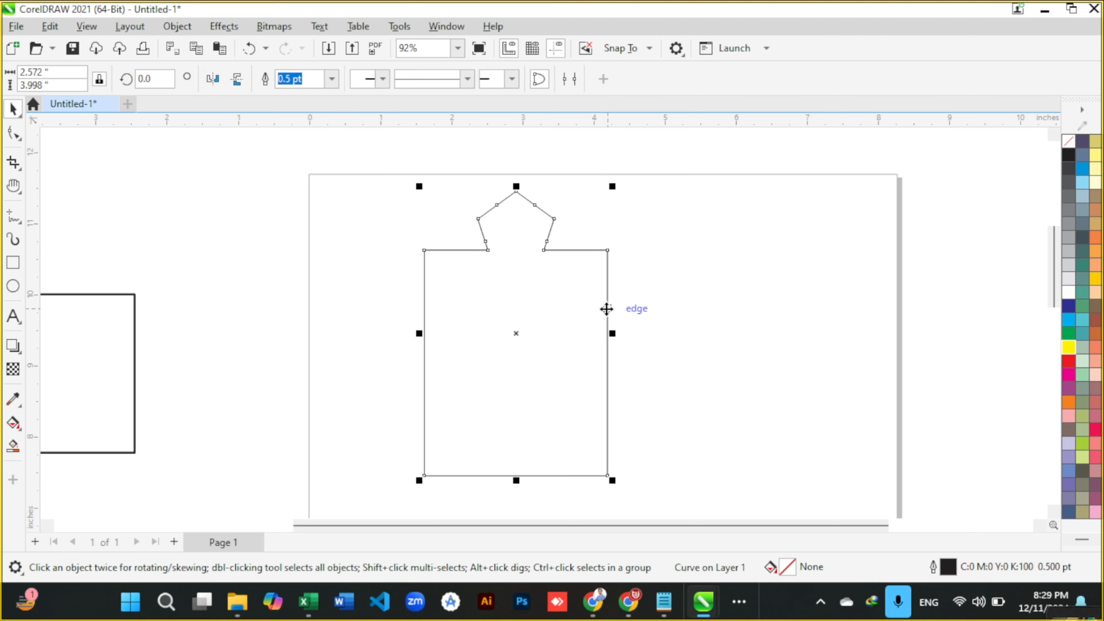
Step: Set the outline width of the welded pentagon-and-rectangle shape to 2.0 pt
scroll(607, 309, down, 2)
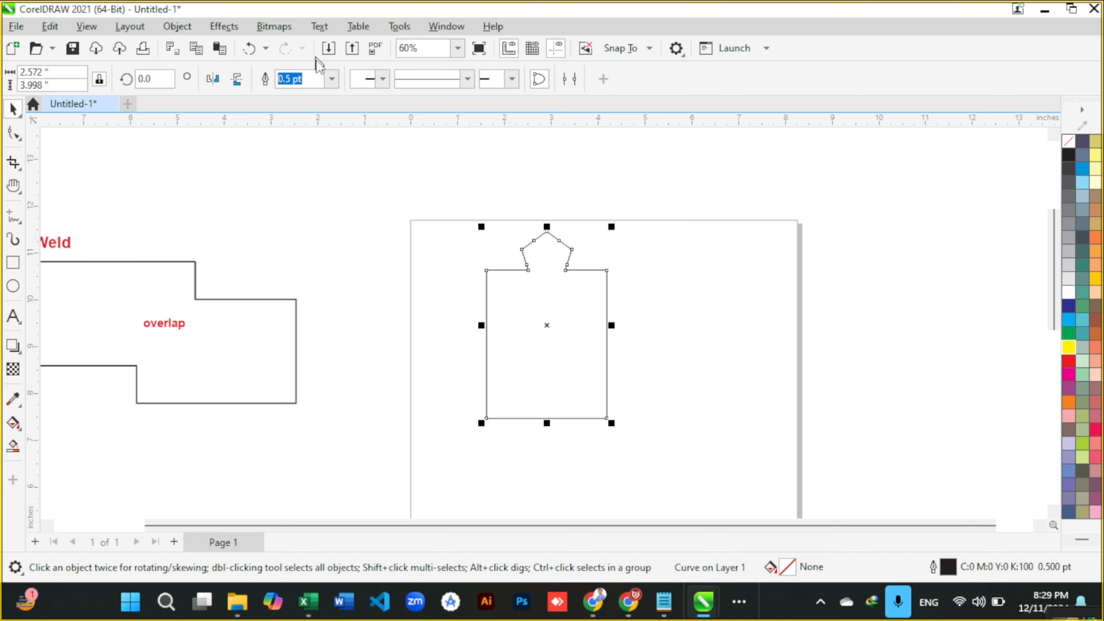
click(332, 78)
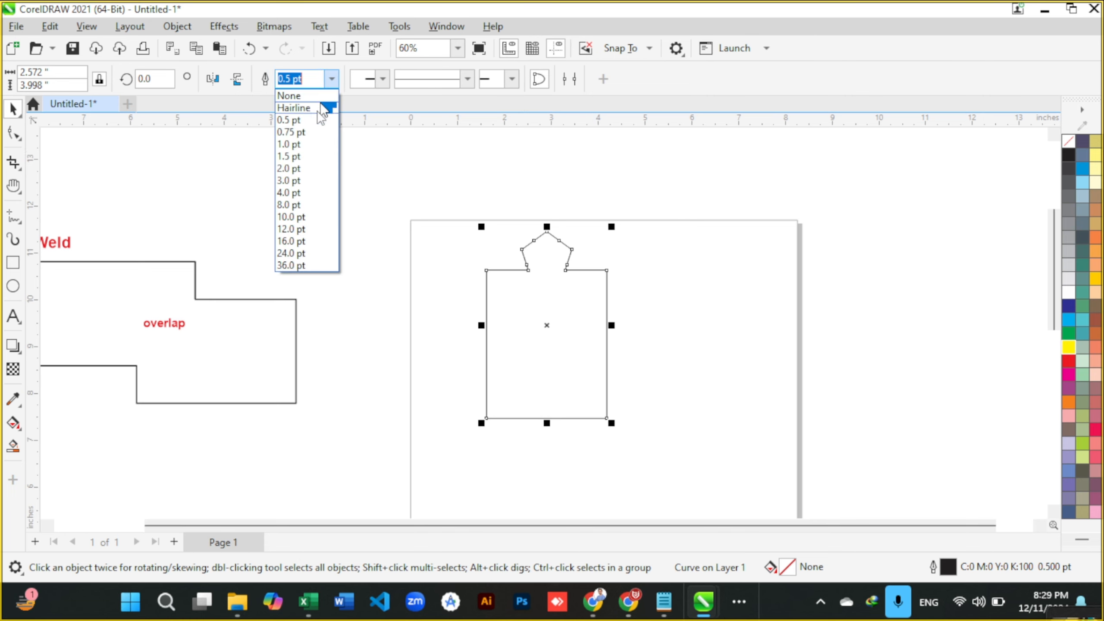
click(305, 166)
click(765, 343)
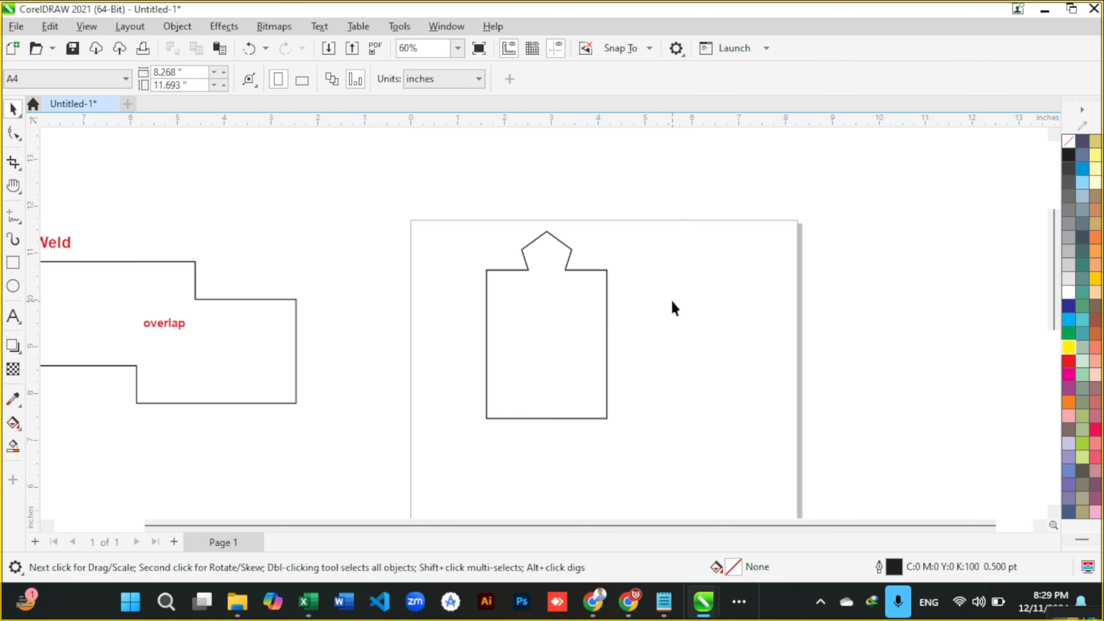
Step: Move the welded pentagon-and-rectangle shape off the page, directly below the welded rectangles labelled Weld
scroll(547, 329, down, 1)
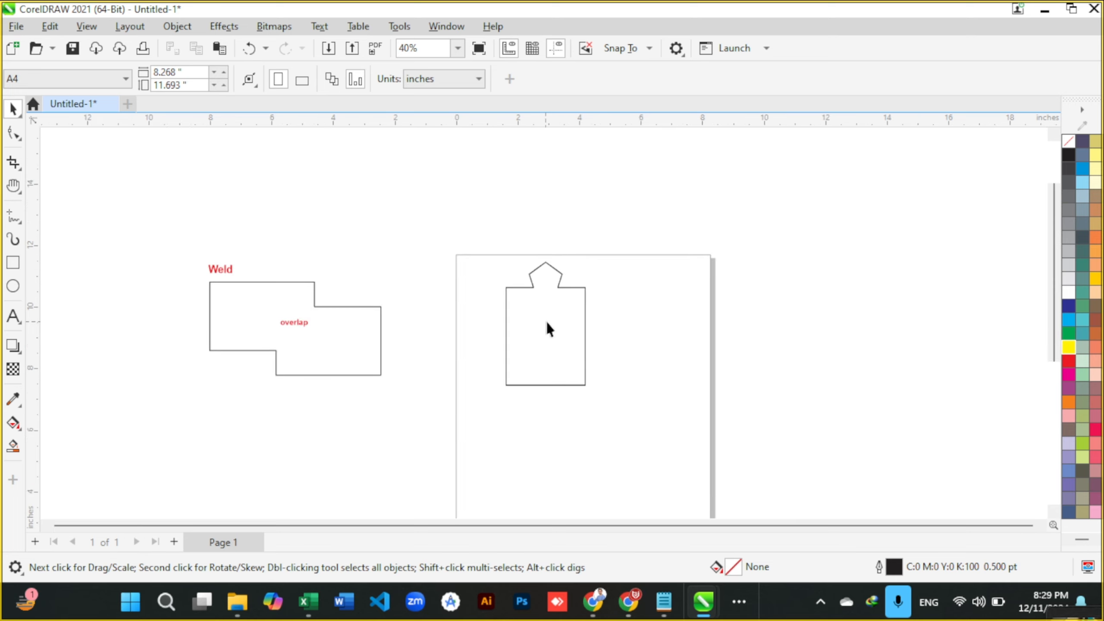
drag(547, 328, 244, 441)
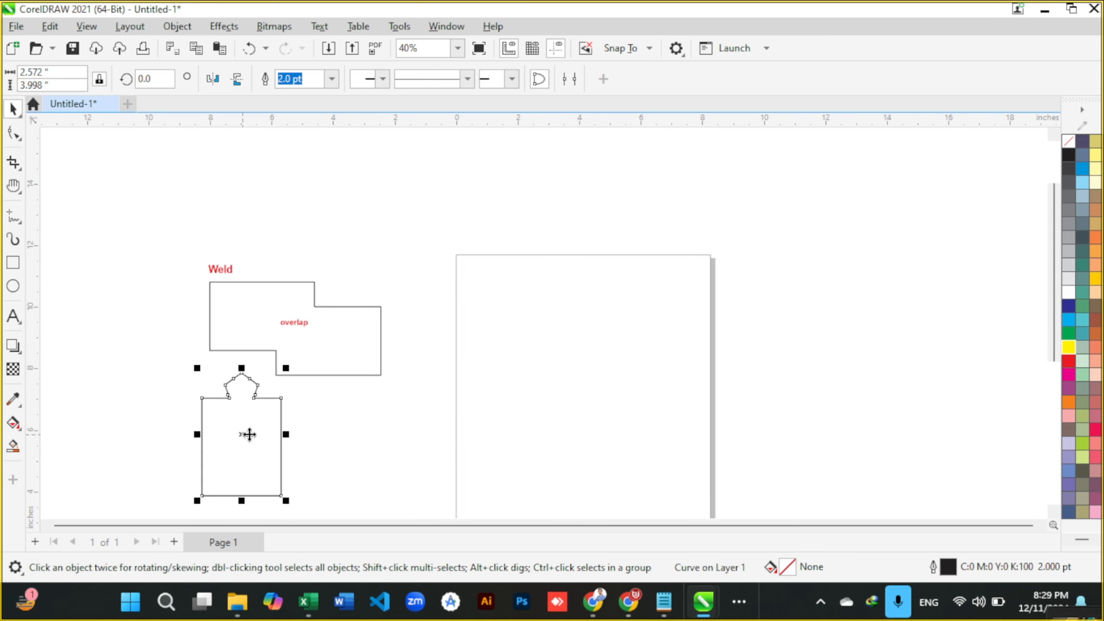
scroll(216, 502, up, 1)
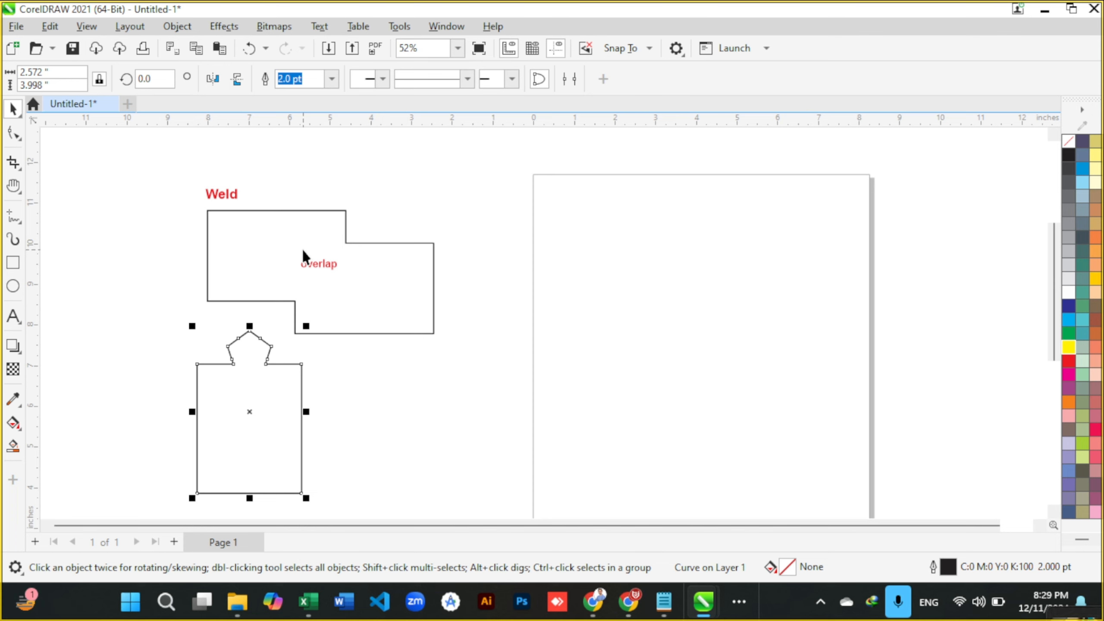
click(342, 417)
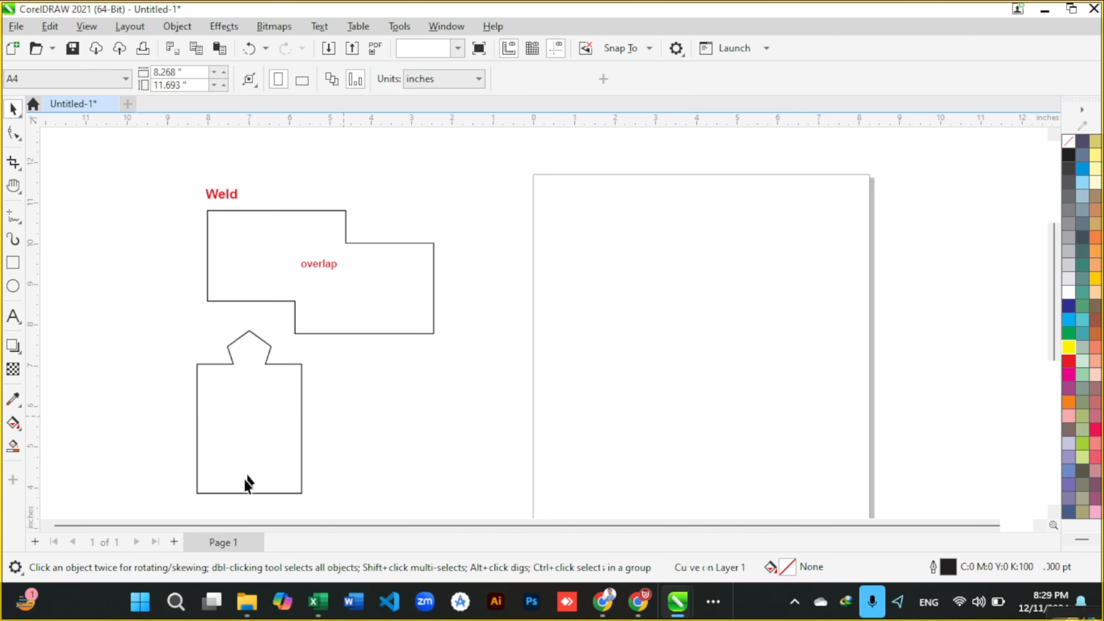
Step: Examine the two welded shapes and their labels beside the page
scroll(244, 497, up, 2)
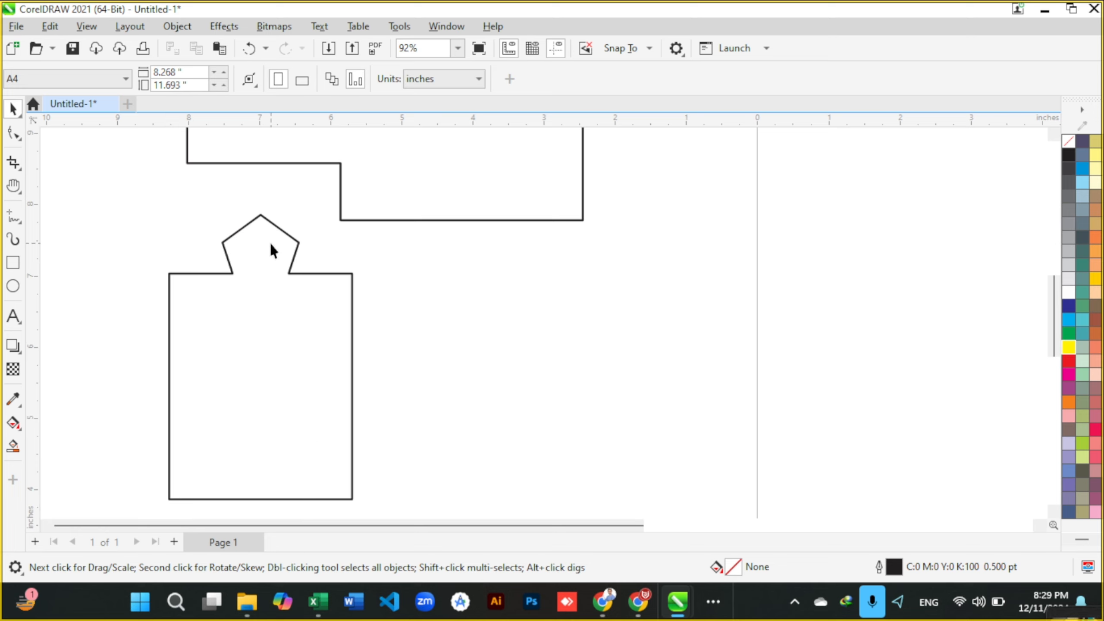
scroll(270, 244, down, 4)
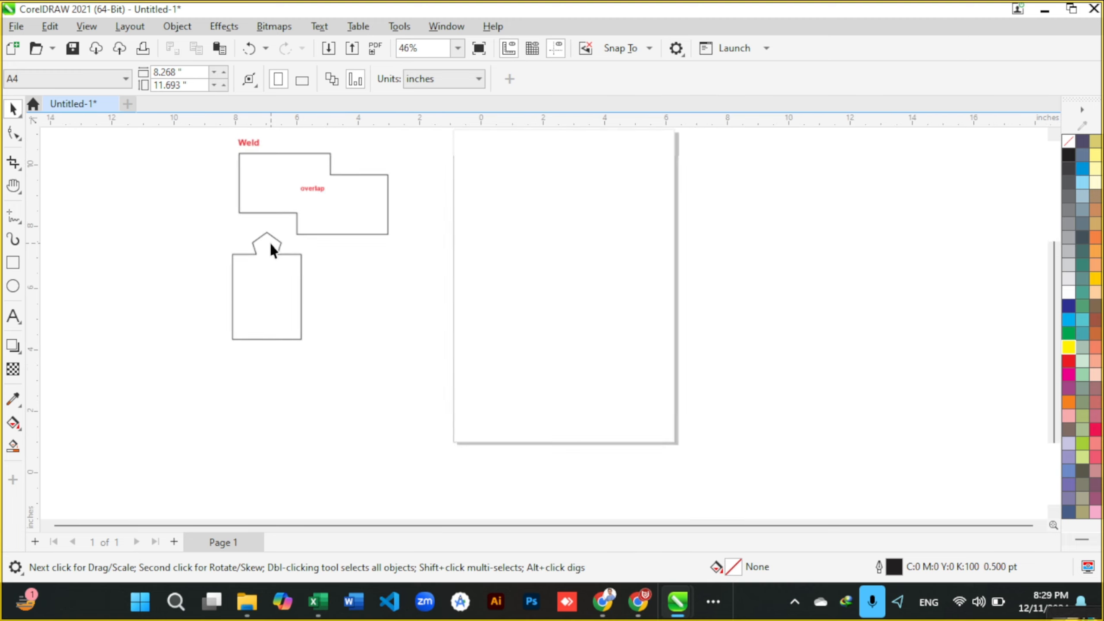
drag(215, 165, 351, 312)
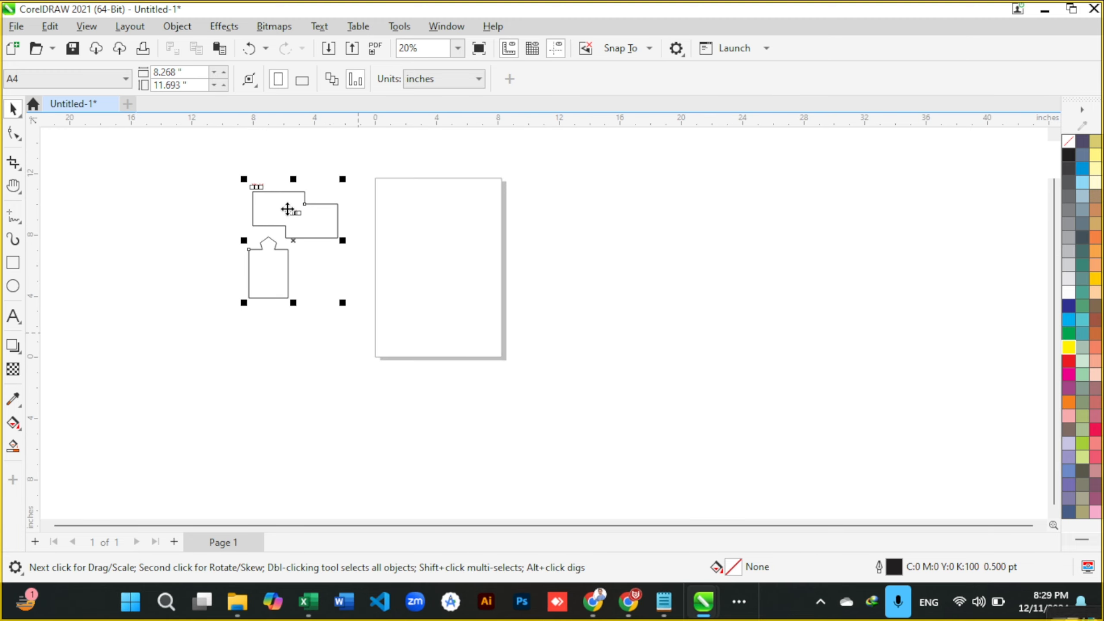
scroll(286, 210, up, 2)
scroll(287, 203, up, 2)
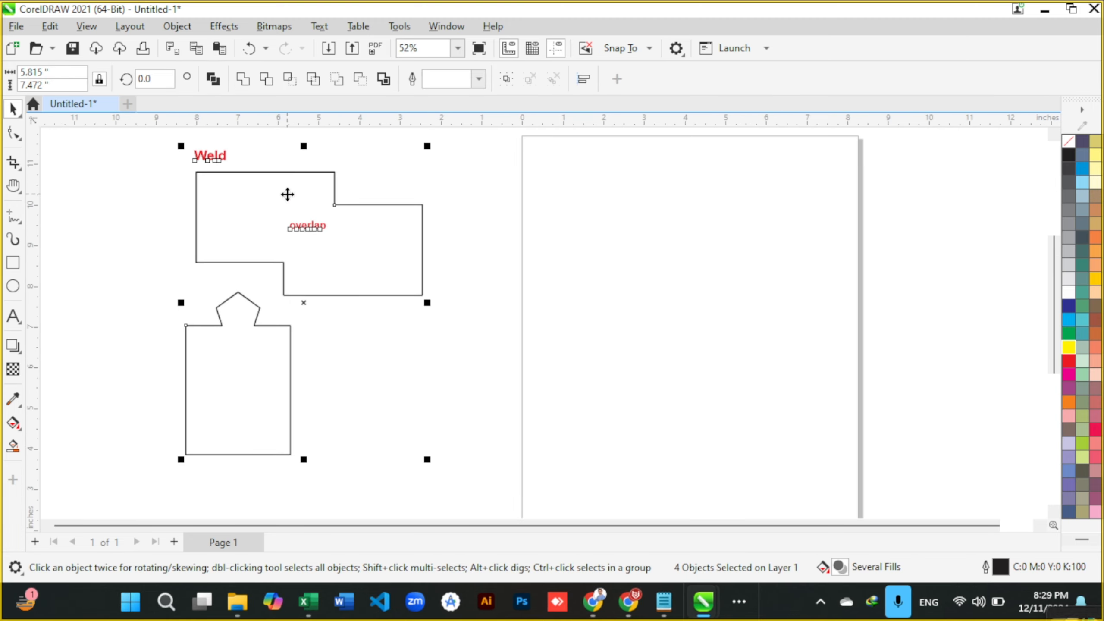
scroll(287, 195, up, 1)
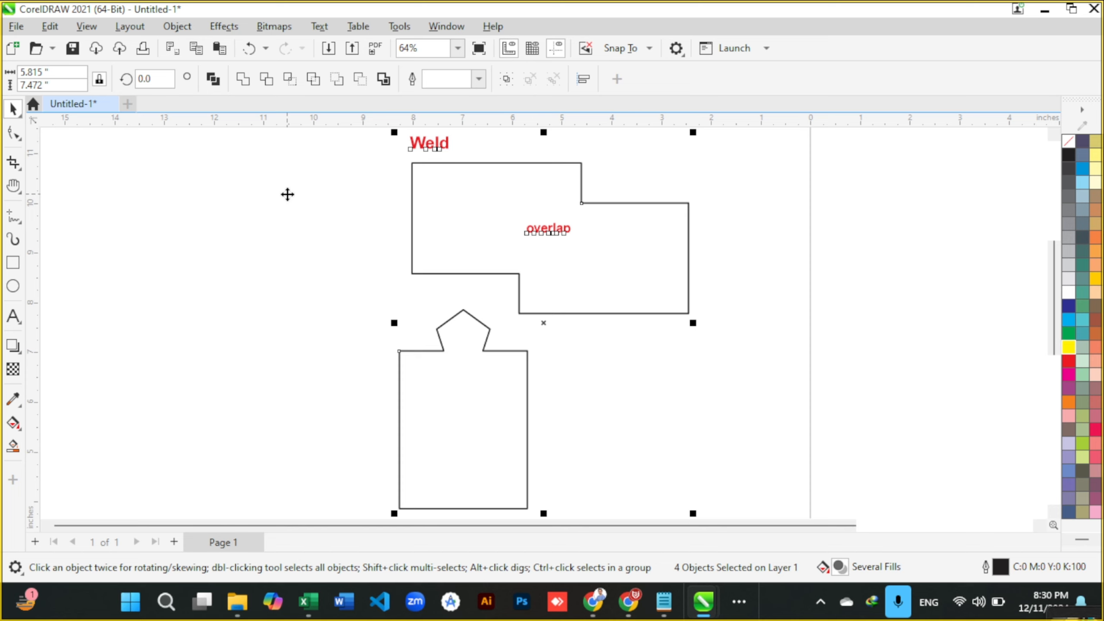
scroll(599, 296, down, 2)
scroll(941, 215, up, 1)
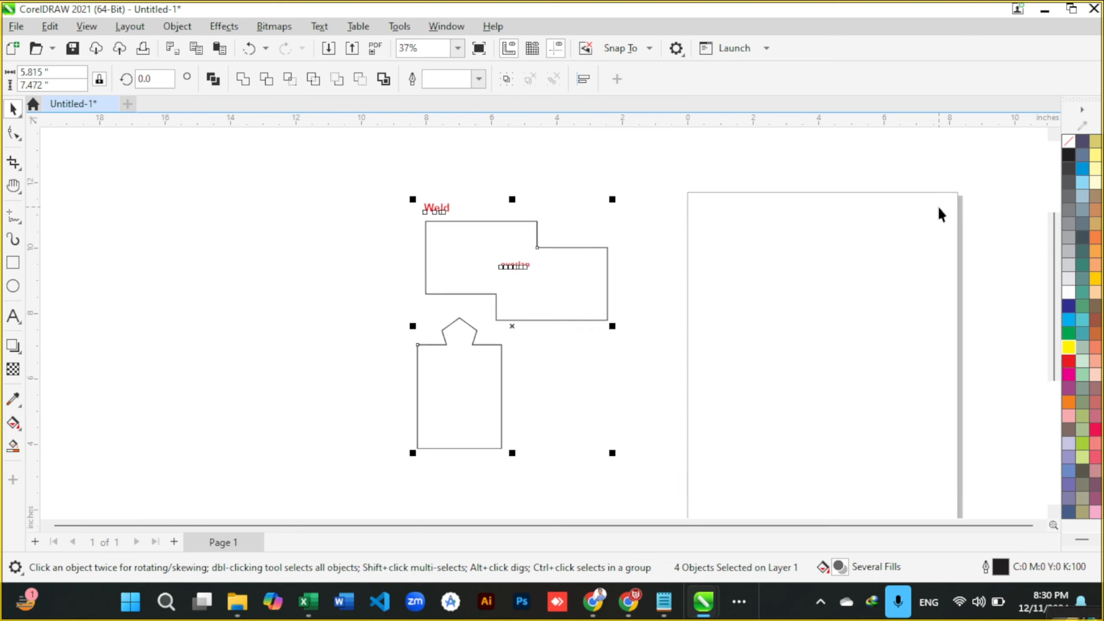
Step: Place a copy of the Weld label in the page's upper-left corner
scroll(941, 215, up, 1)
click(285, 208)
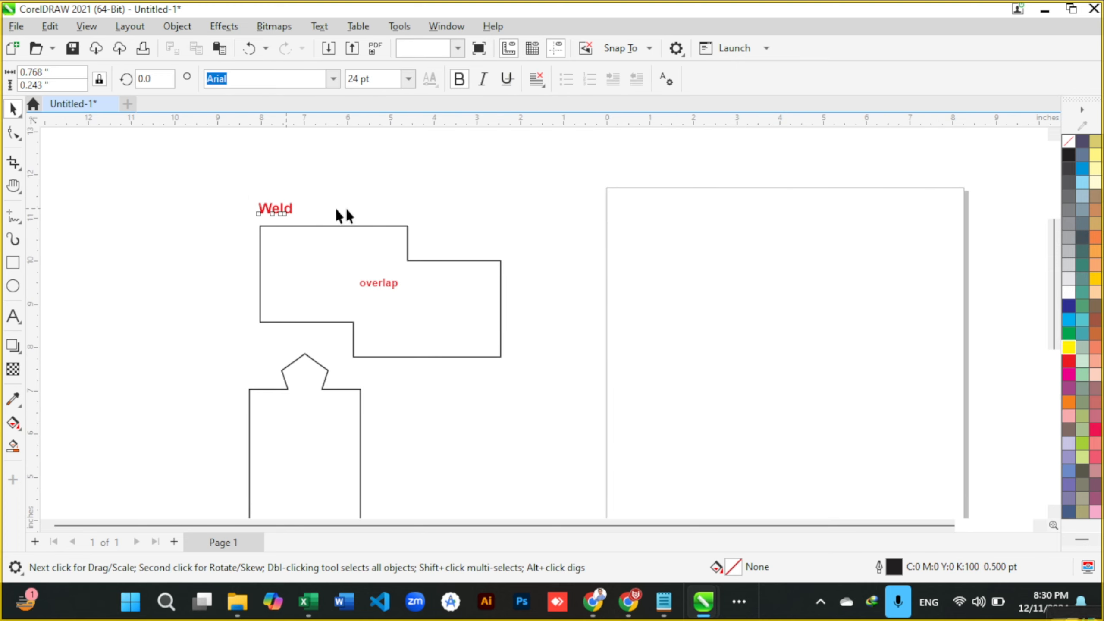
drag(344, 215, 650, 220)
right_click(650, 220)
scroll(651, 215, up, 1)
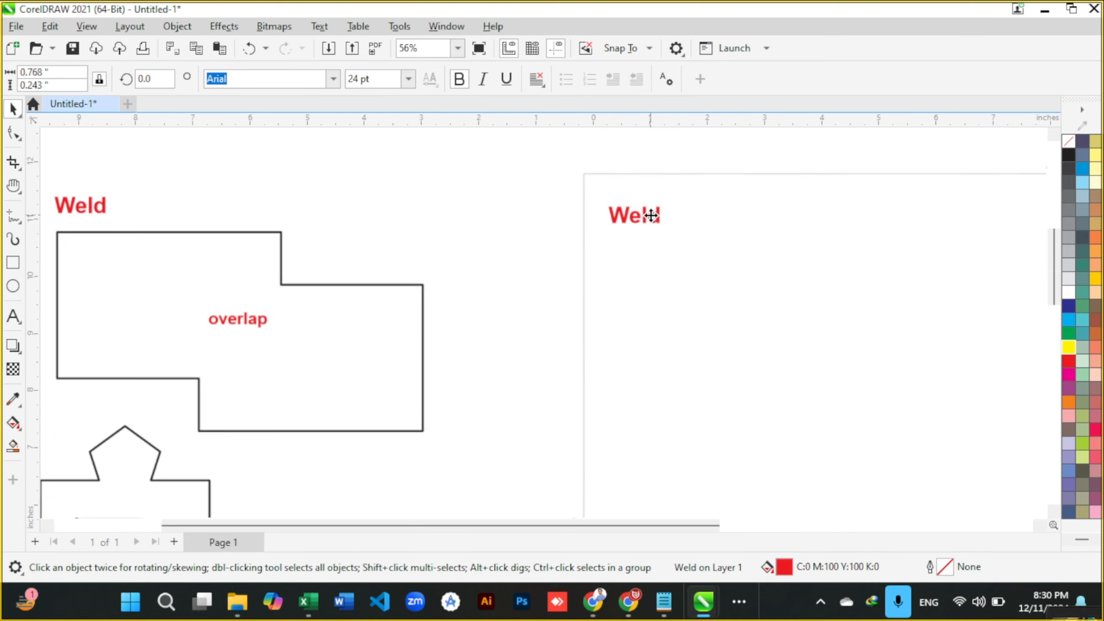
scroll(651, 215, up, 2)
Step: Change the text of the copied label on the page to "Trim"
double_click(650, 215)
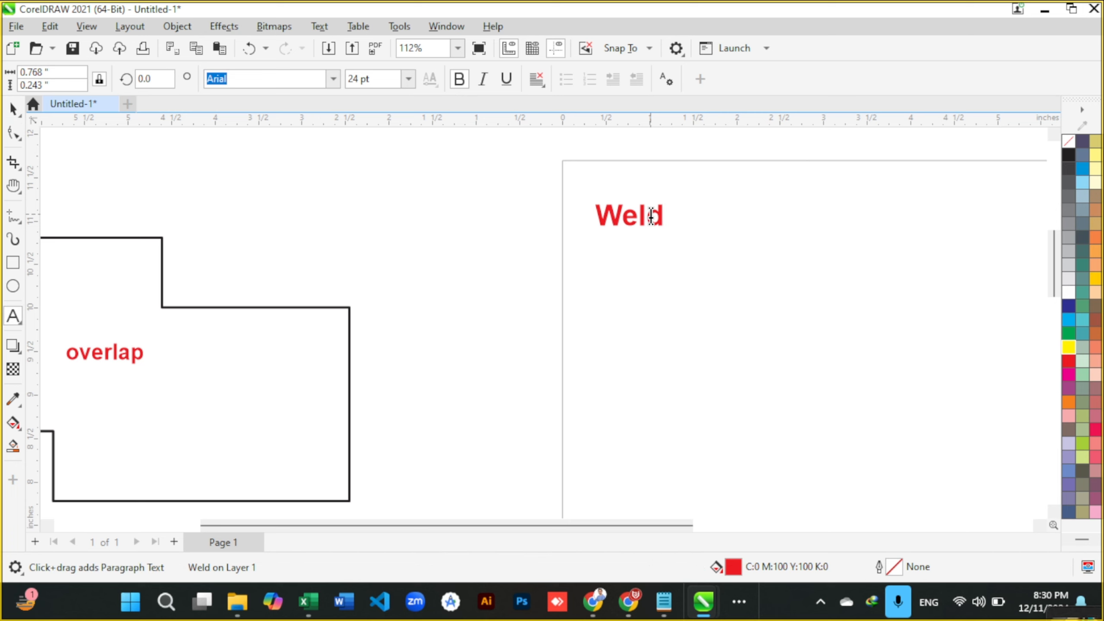
key(ctrl+a)
text(Trim)
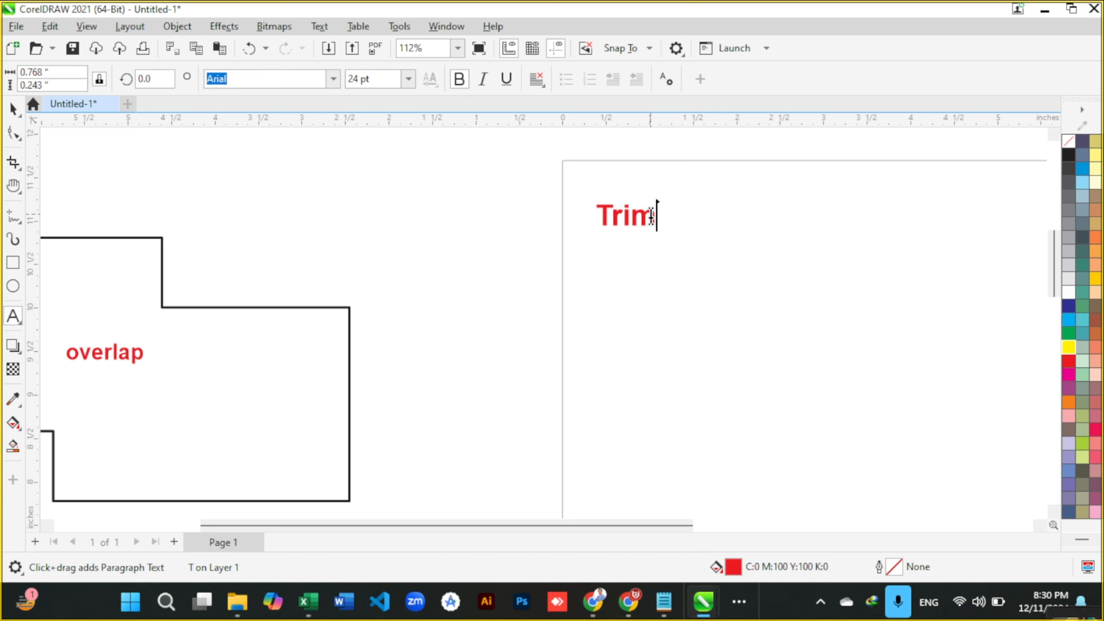
key(ctrl+space)
scroll(649, 273, down, 1)
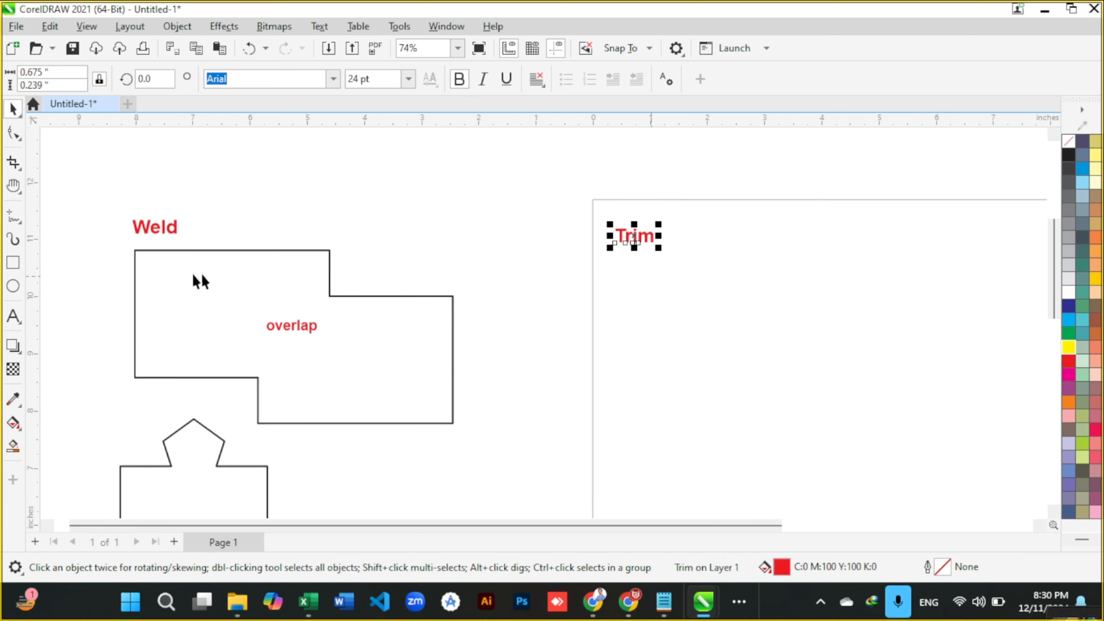
scroll(115, 231, up, 1)
scroll(115, 233, down, 2)
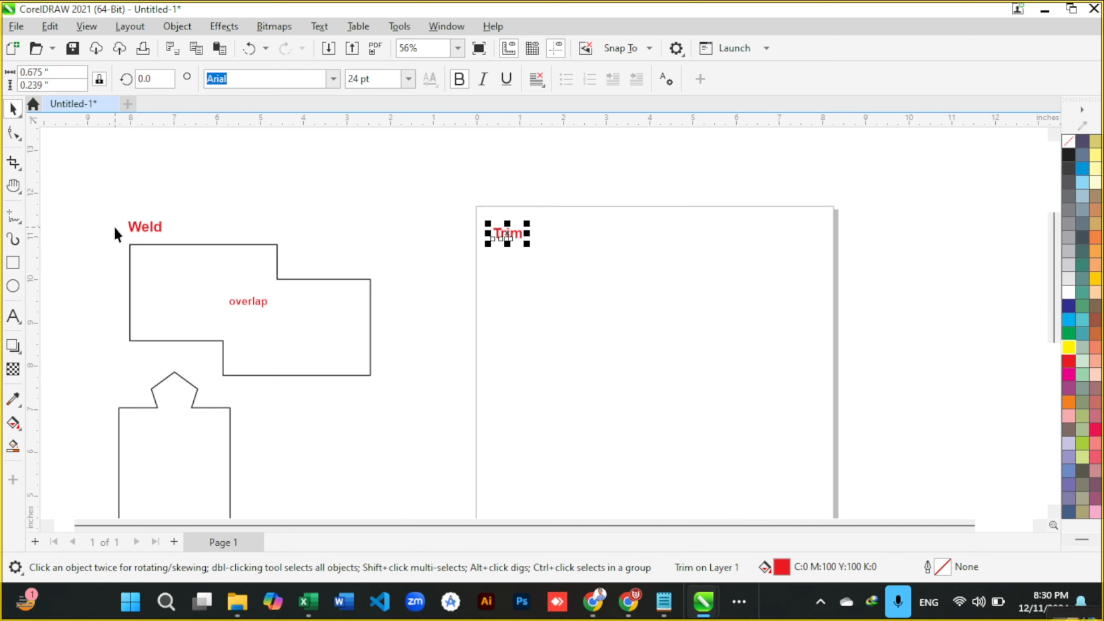
scroll(561, 239, up, 2)
click(577, 306)
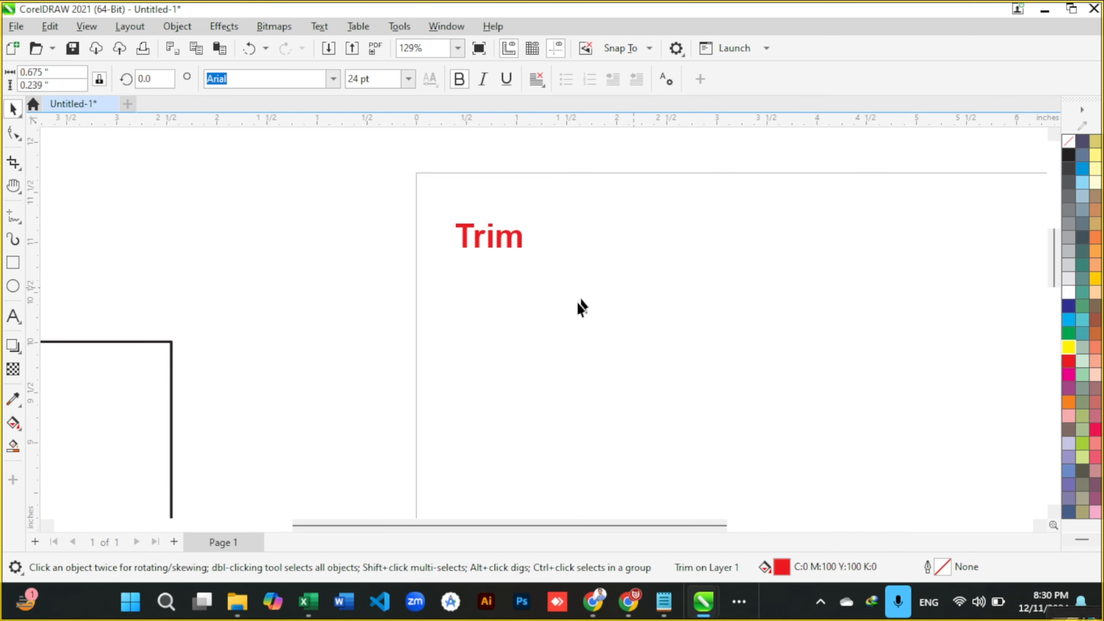
Step: Draw a circle about 2.78 inches in diameter below the Trim label, and fill it with 10% black
scroll(555, 274, down, 2)
scroll(587, 311, up, 2)
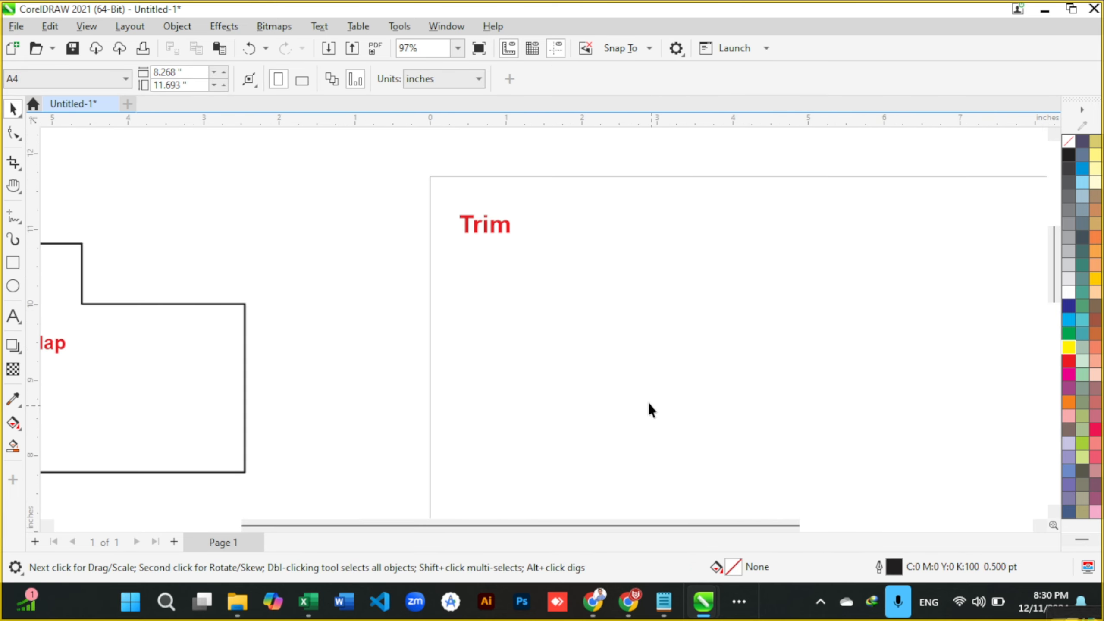
key(F7)
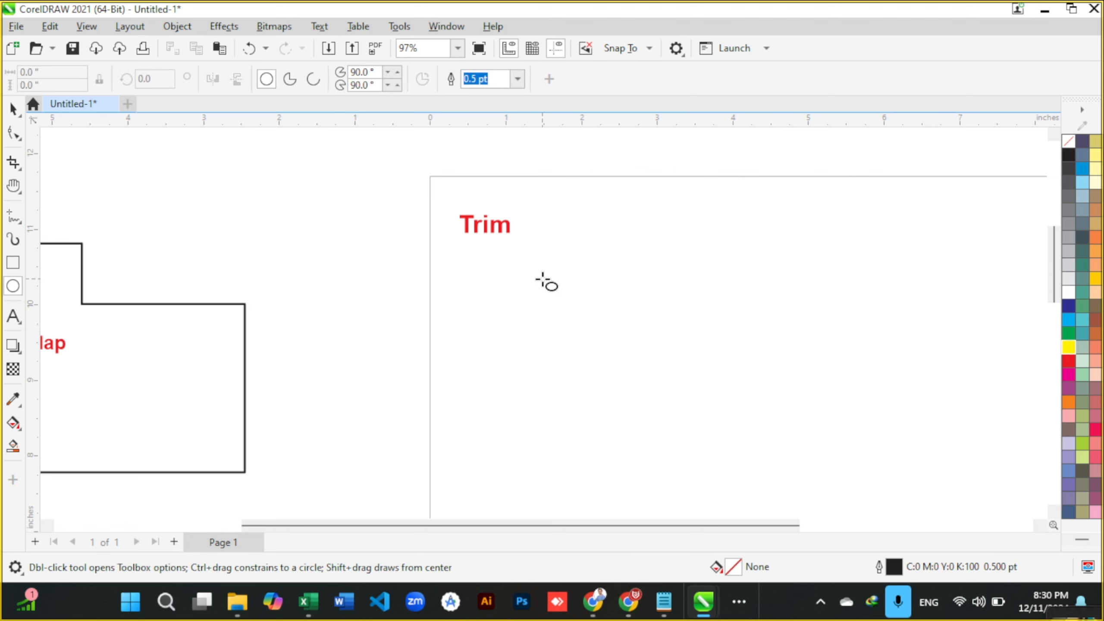
drag(508, 258, 719, 434)
key(space)
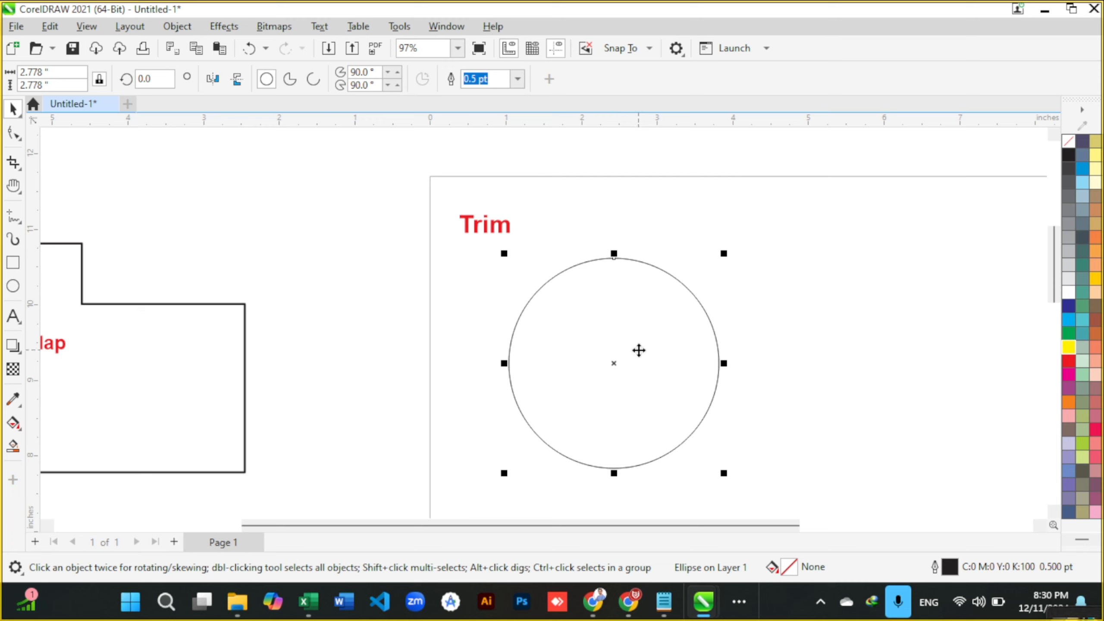
click(1068, 282)
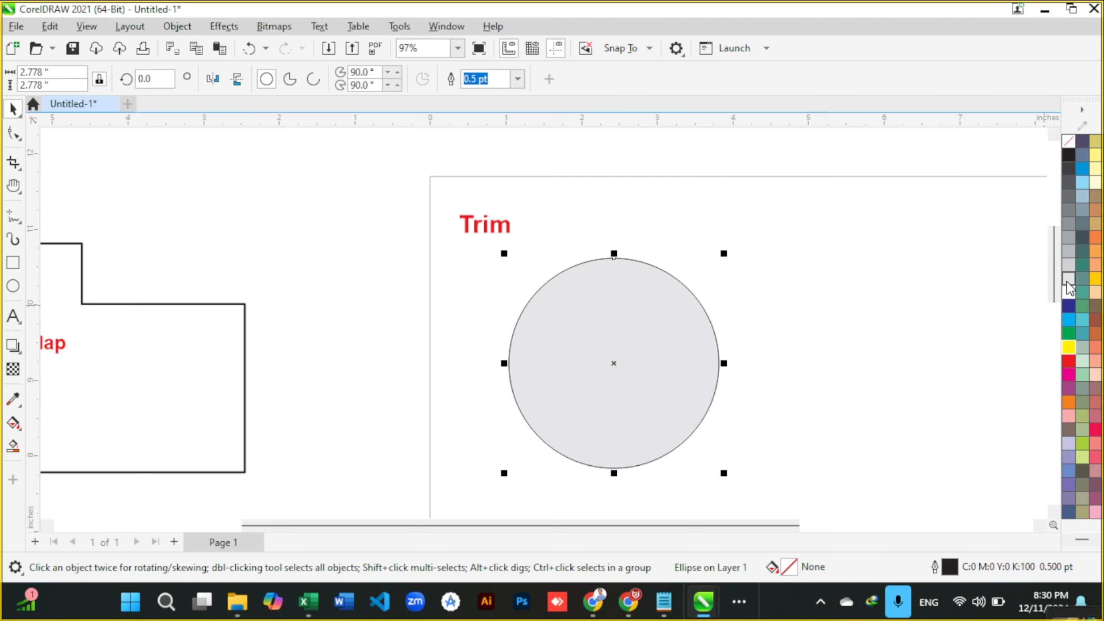
Step: Duplicate the gray circle, fill the copy with peach (C0 M20 Y40 K0), and overlap it on the original's upper right
drag(638, 404, 891, 336)
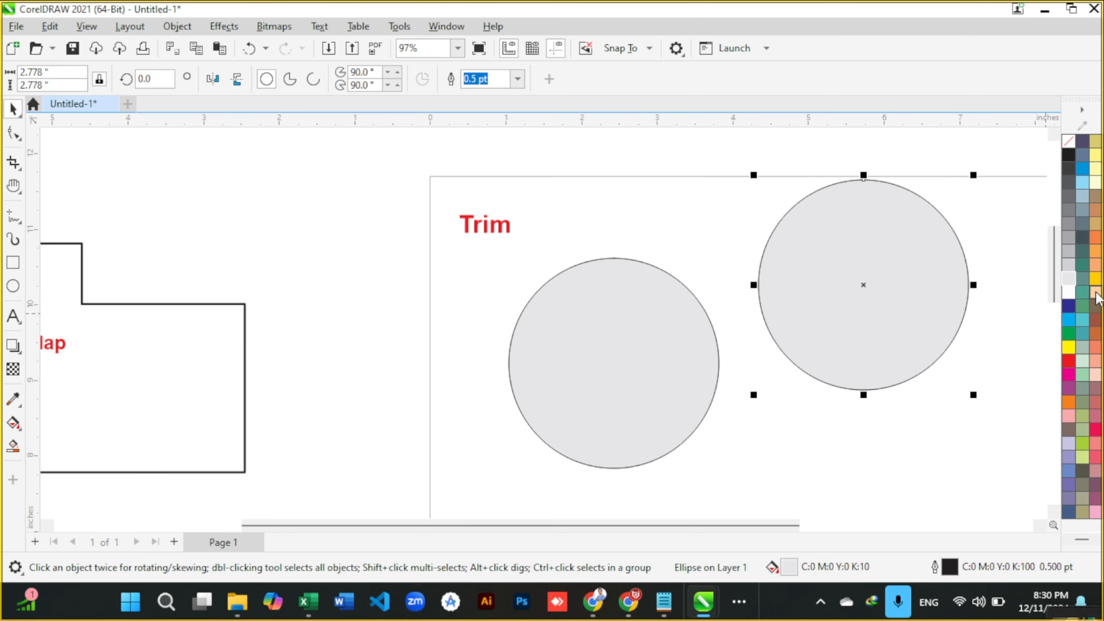
click(1096, 294)
drag(922, 286, 705, 307)
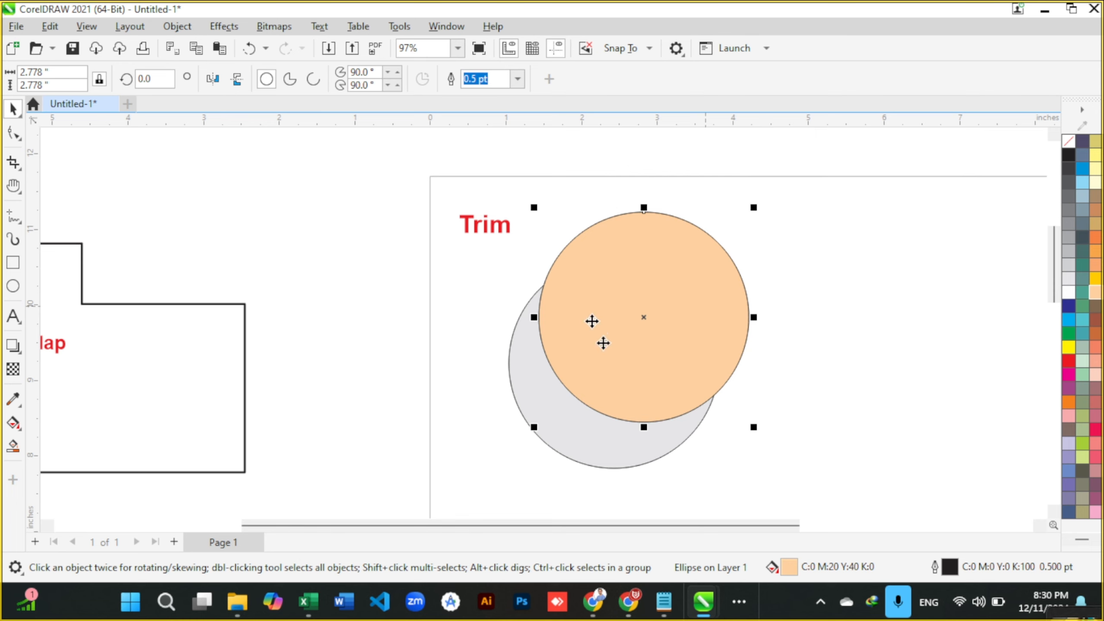
Step: Shift the gray circle and the peach circle individually, and undo each move
click(613, 459)
drag(603, 436, 515, 476)
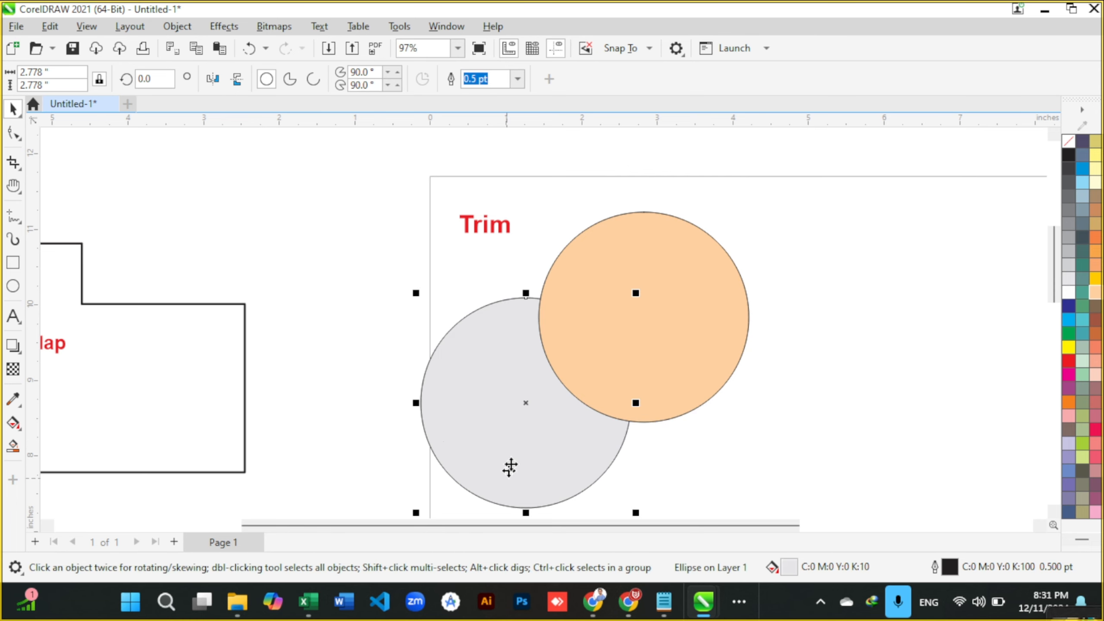
key(ctrl+z)
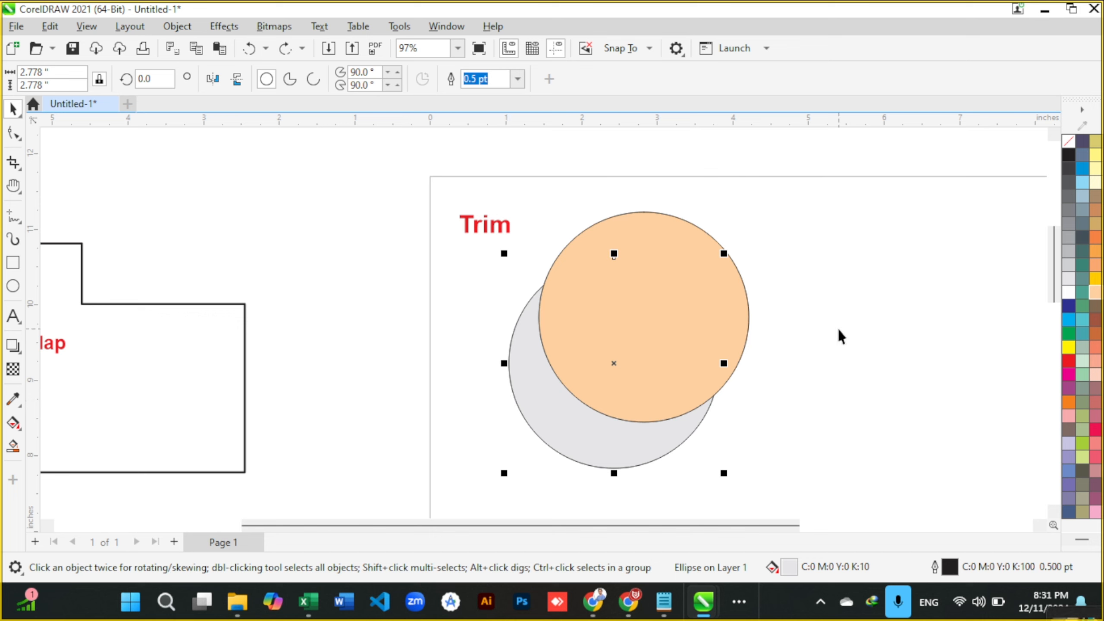
click(659, 229)
mouse_move(655, 244)
mouse_down()
mouse_move(707, 239)
mouse_move(655, 244)
mouse_up()
key(ctrl+z)
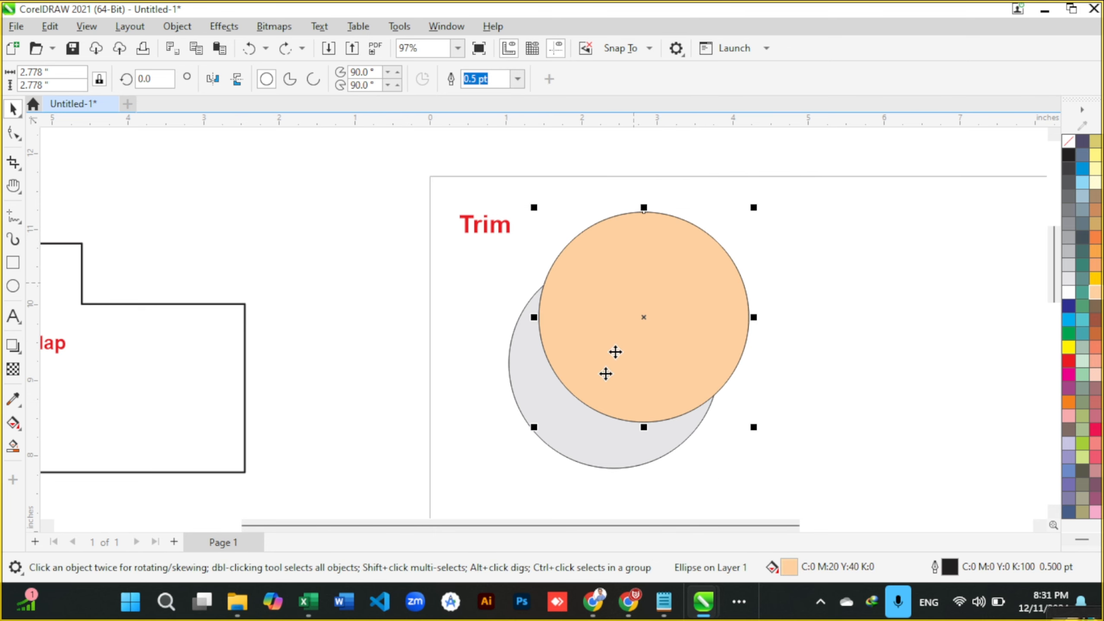
Step: Trim the gray circle with the overlapping peach circle, and move the peach circle away from the remaining crescent
shift+click(590, 464)
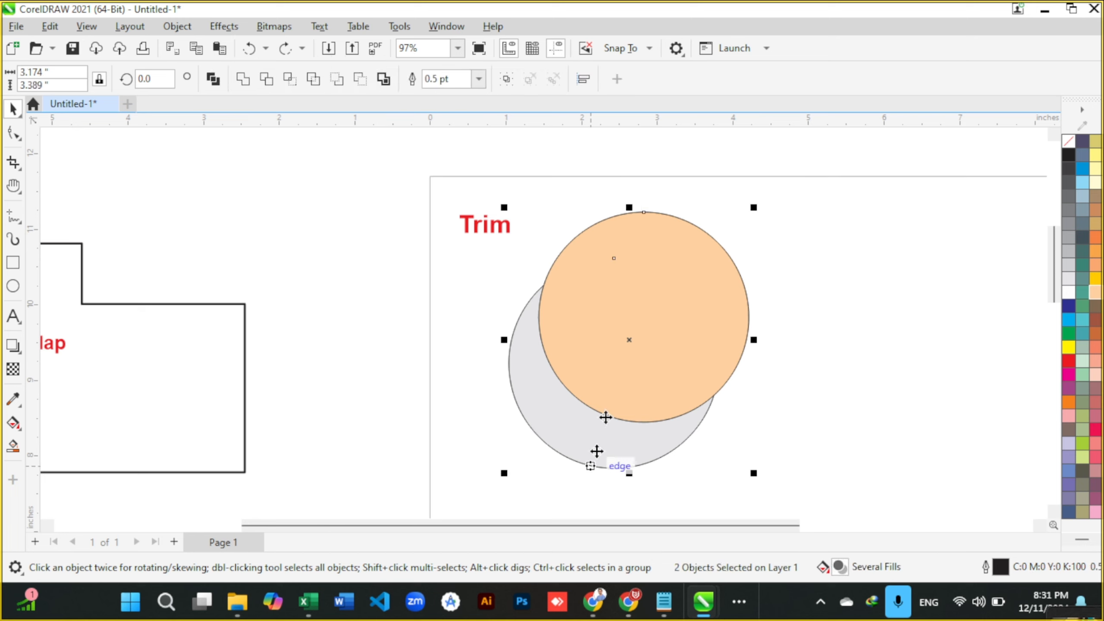
click(269, 84)
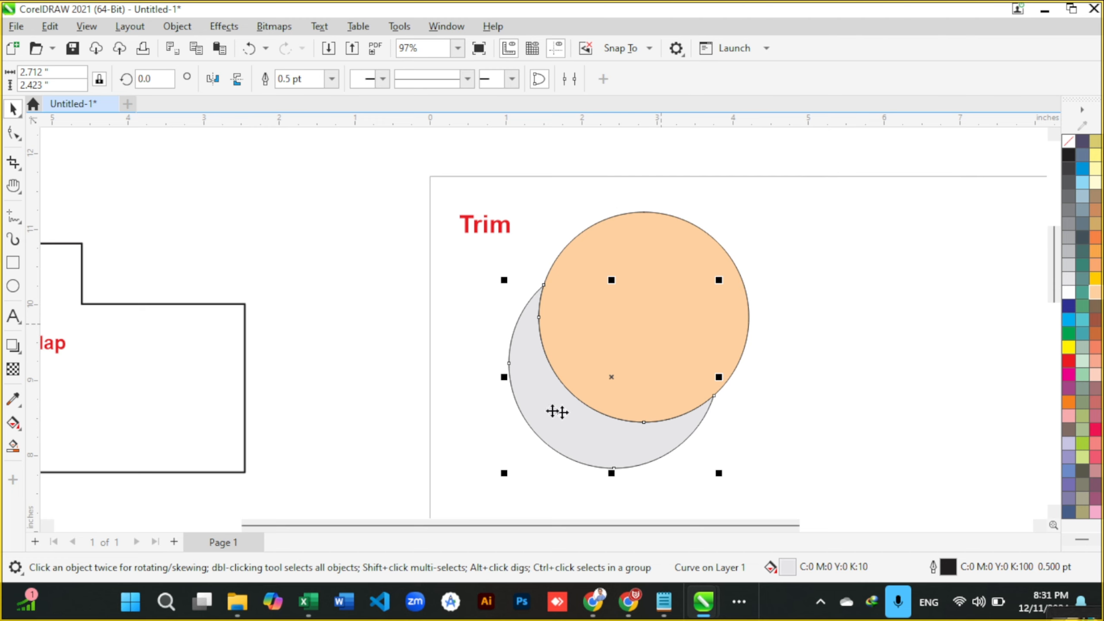
click(870, 291)
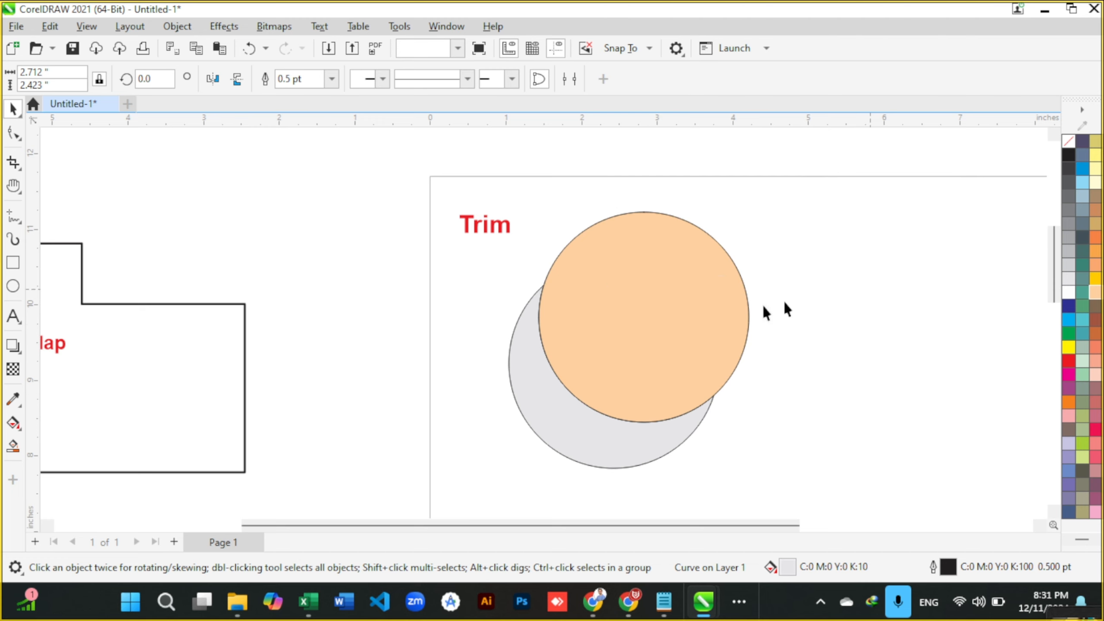
drag(646, 326, 766, 281)
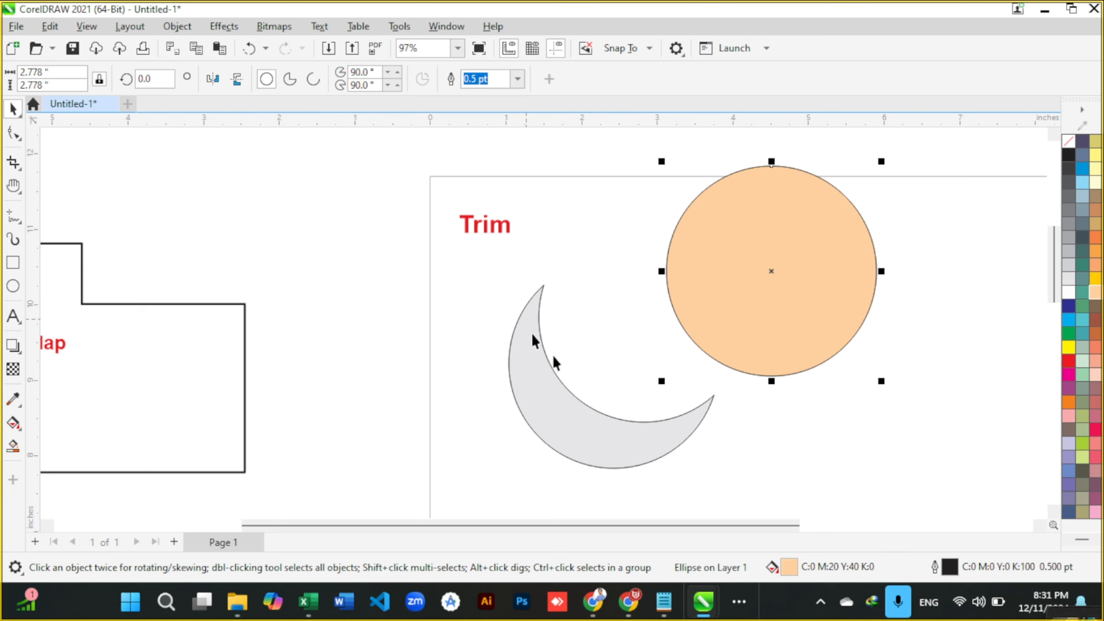
Step: Move the peach circle back into the crescent's hollow, and move both shapes together beyond the page's right edge
drag(764, 298, 646, 328)
scroll(646, 327, down, 2)
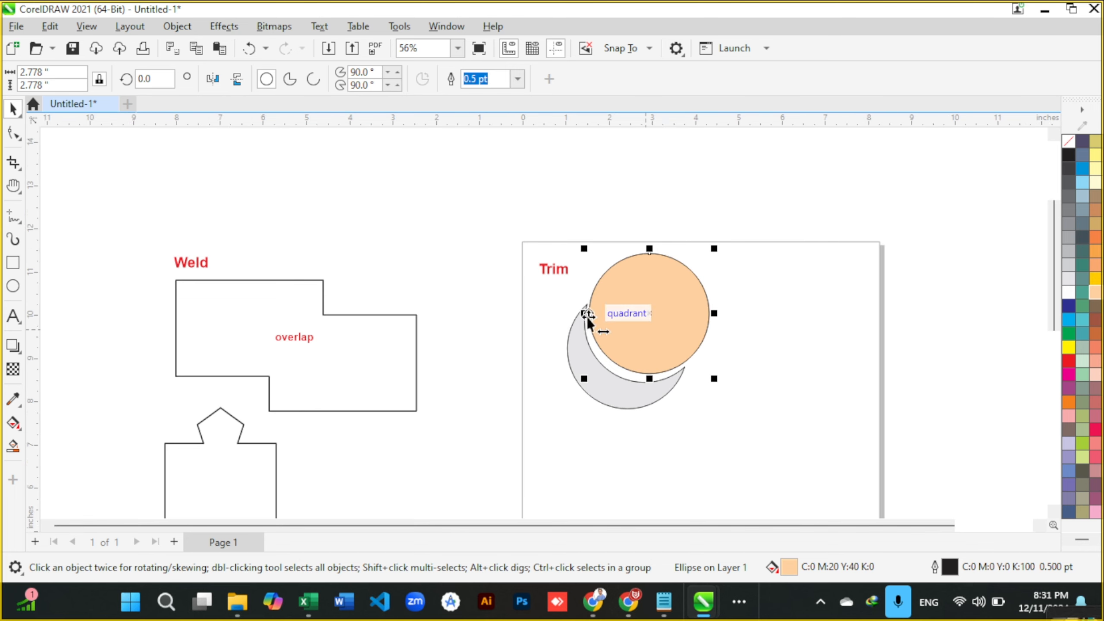
shift+click(591, 392)
drag(642, 338, 958, 356)
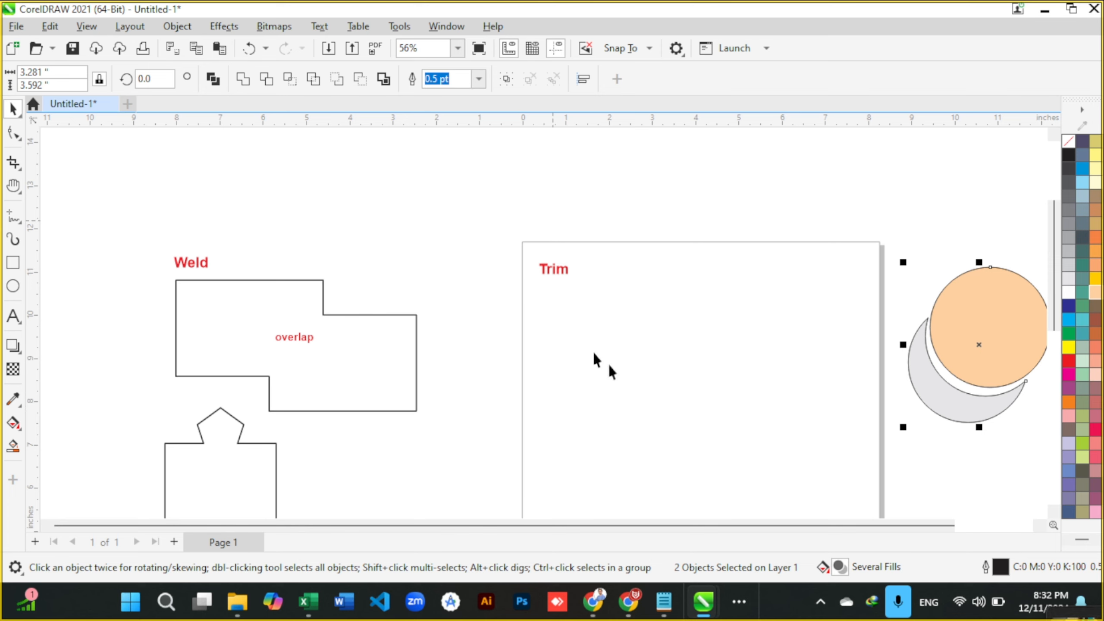
Step: Draw a rectangle about 4.17 by 2.61 inches below the Trim label and fill it with orange (C0 M40 Y80 K0)
scroll(735, 419, up, 1)
key(F6)
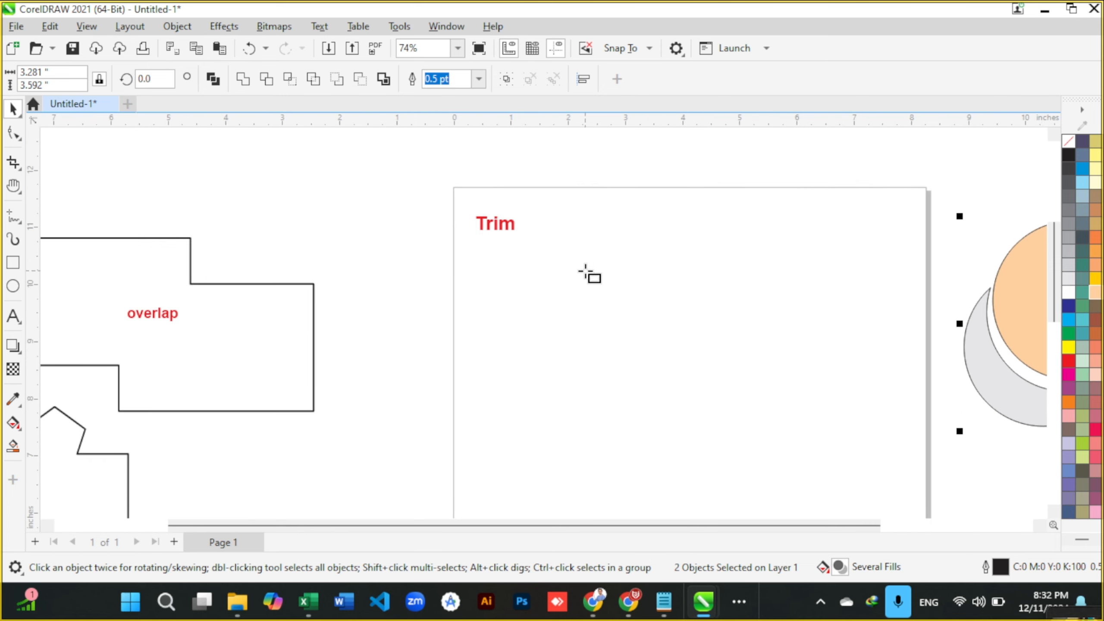
drag(554, 271, 792, 421)
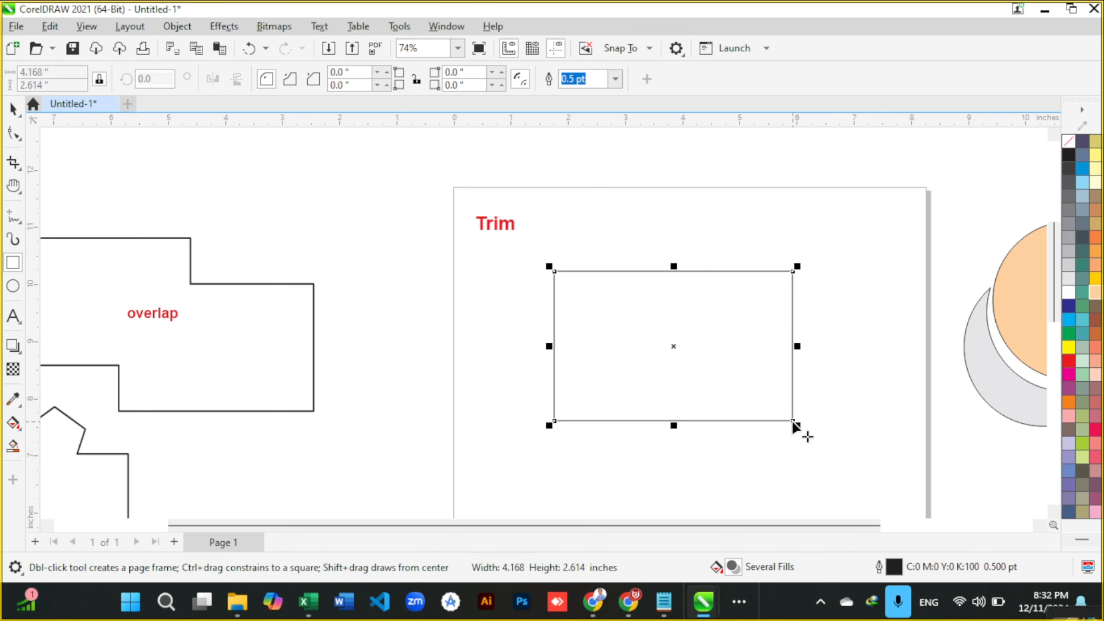
key(space)
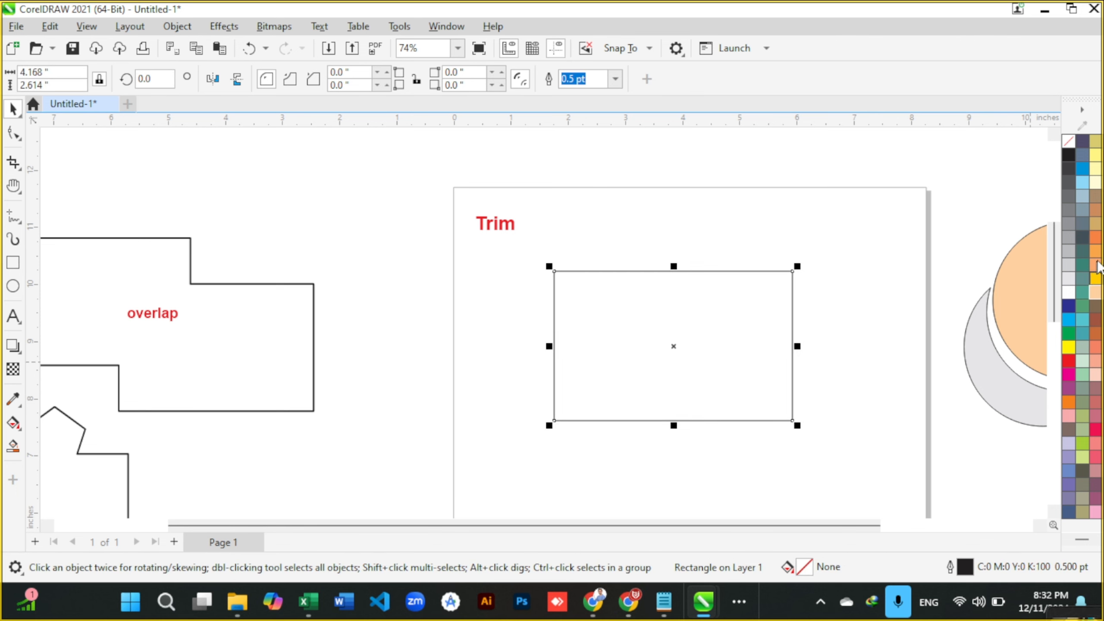
click(1096, 254)
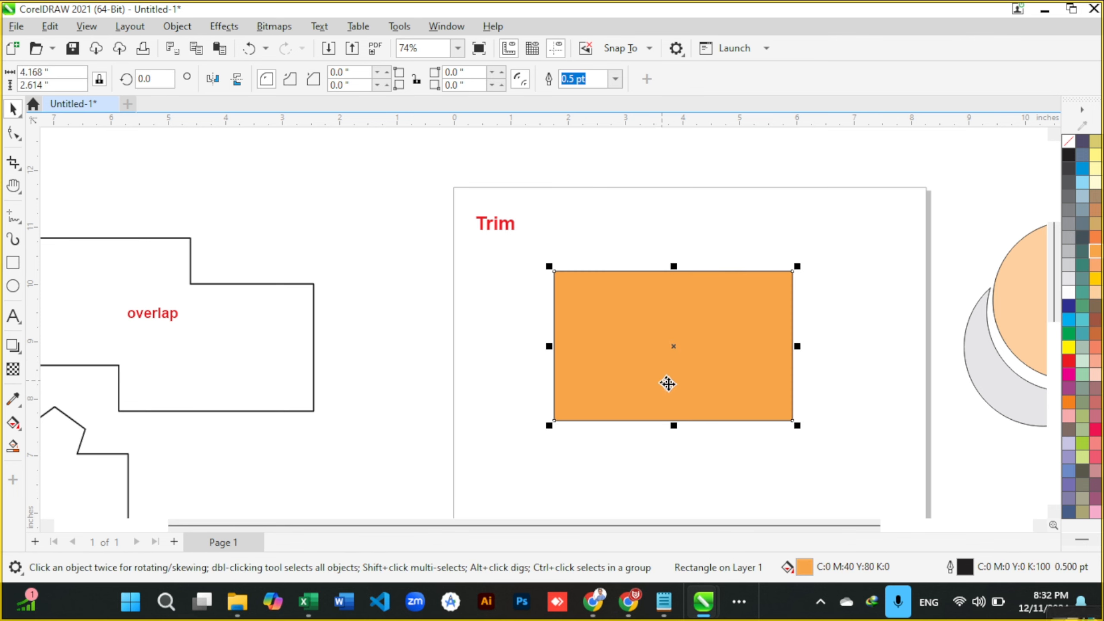
Step: Place a copy of the orange rectangle, about 1.83 by 1.15 inches, over the original's lower edge and fill it with brown (C0 M60 Y60 K40)
drag(667, 382, 722, 461)
drag(843, 334, 704, 421)
drag(646, 454, 666, 418)
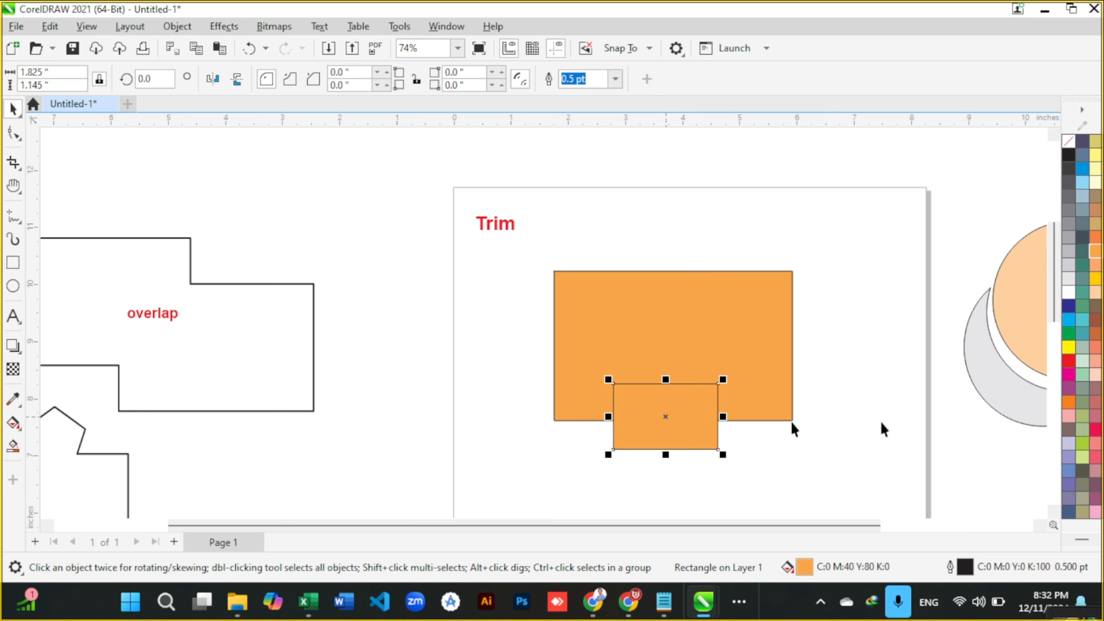
click(1095, 323)
Step: Center the brown rectangle horizontally on the orange rectangle
click(687, 345)
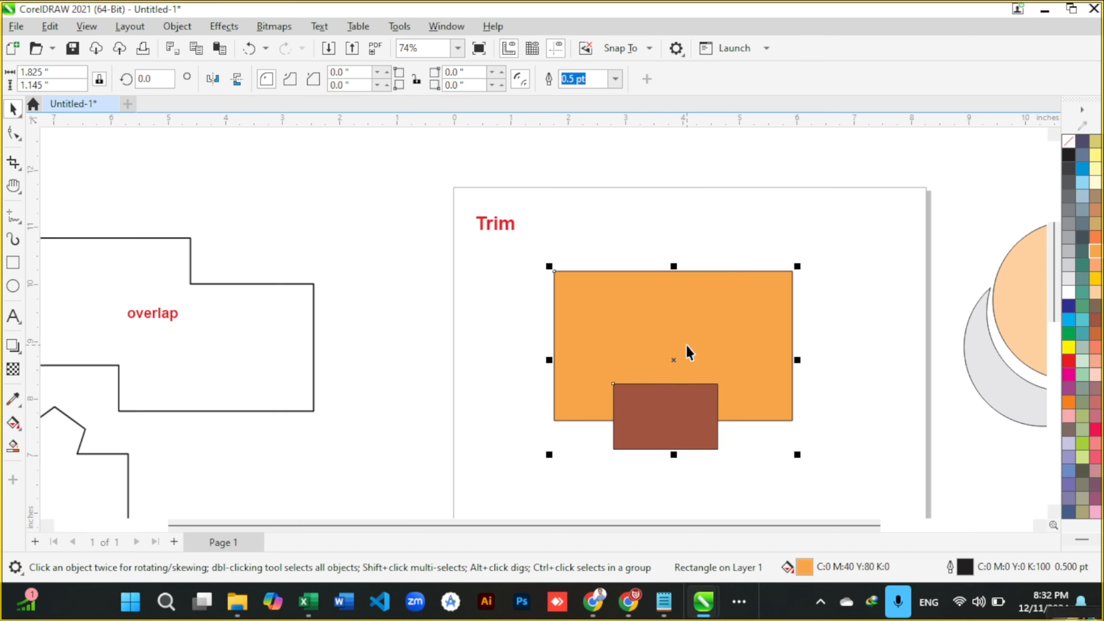
key(c)
click(845, 392)
Step: Trim the orange rectangle with the overlapping brown rectangle, and move the brown one down out of the notch
click(663, 429)
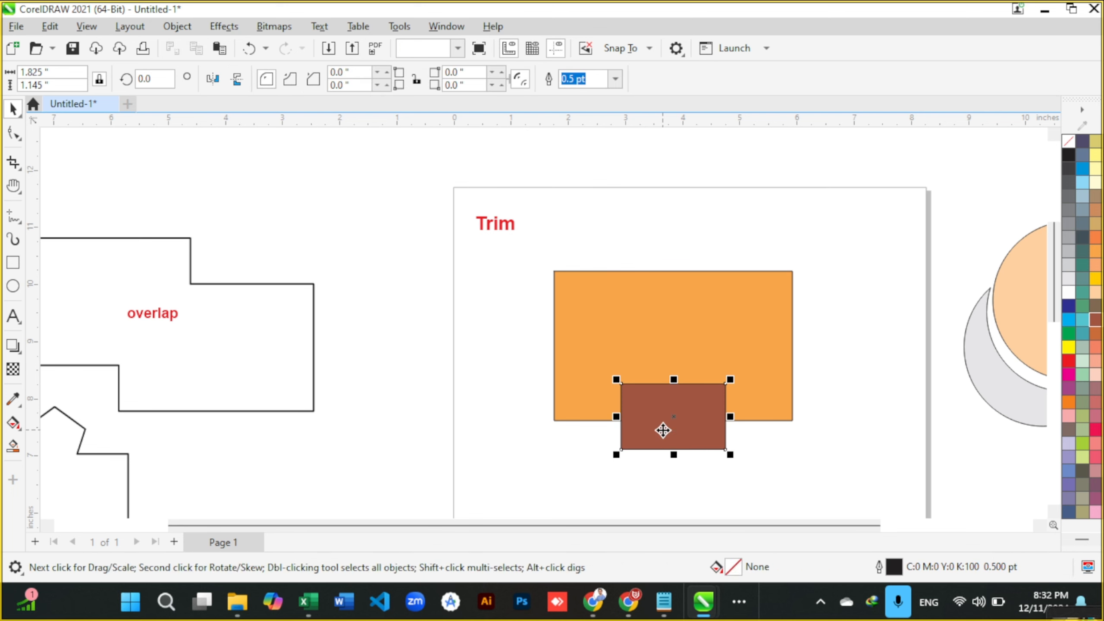
shift+click(659, 340)
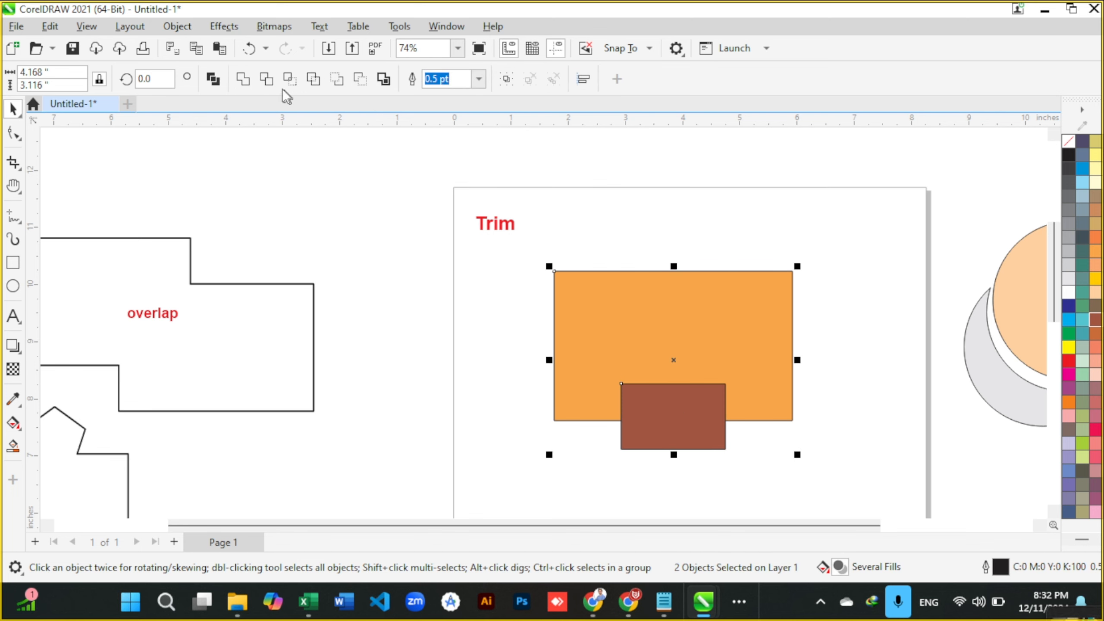
click(267, 79)
click(824, 340)
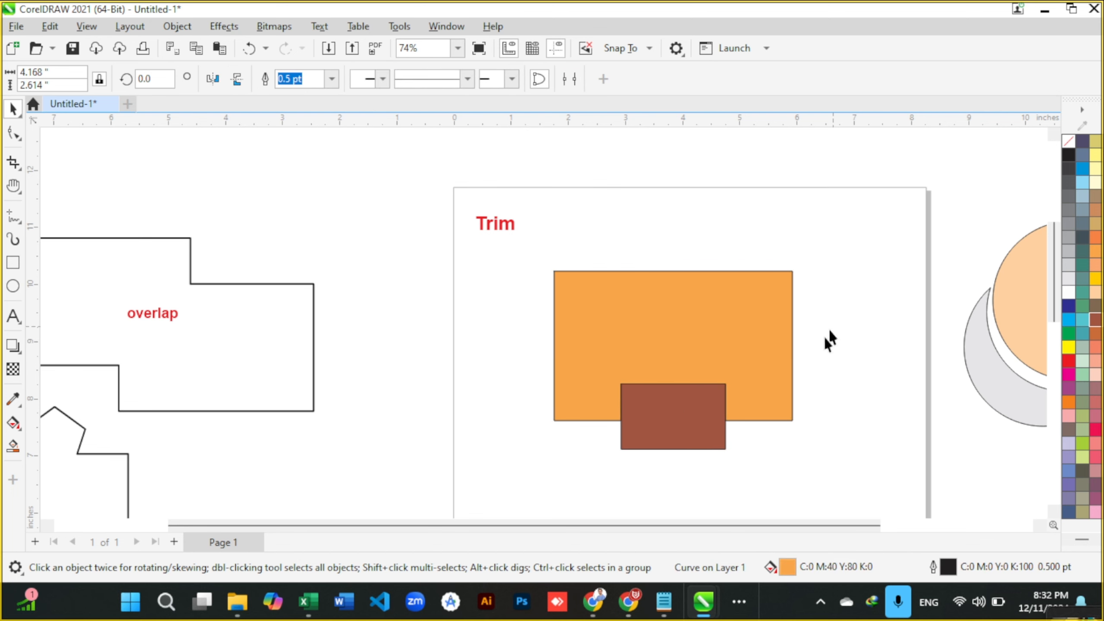
click(695, 411)
drag(665, 397, 661, 449)
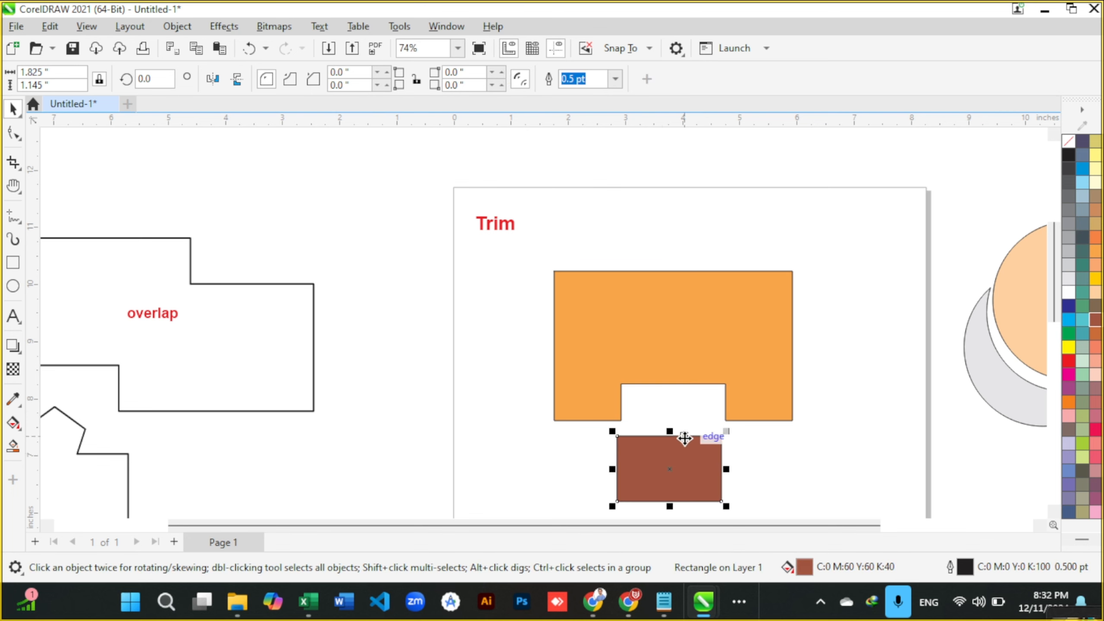
Step: Undo the recent changes back to the brown rectangle overlapping the orange rectangle's lower edge
drag(612, 477, 464, 387)
key(ctrl+z)
key(ctrl+z)
click(762, 431)
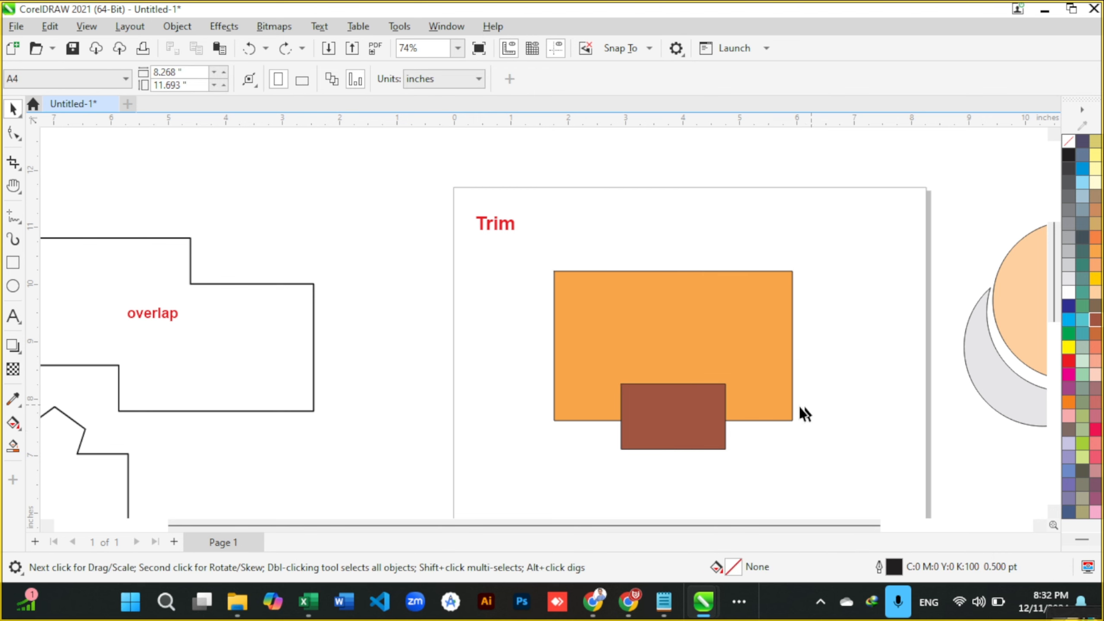
Step: Enlarge the brown rectangle to about 3.09 by 2.69 inches so it covers most of the orange rectangle
click(691, 413)
drag(673, 383, 669, 305)
drag(736, 378, 768, 381)
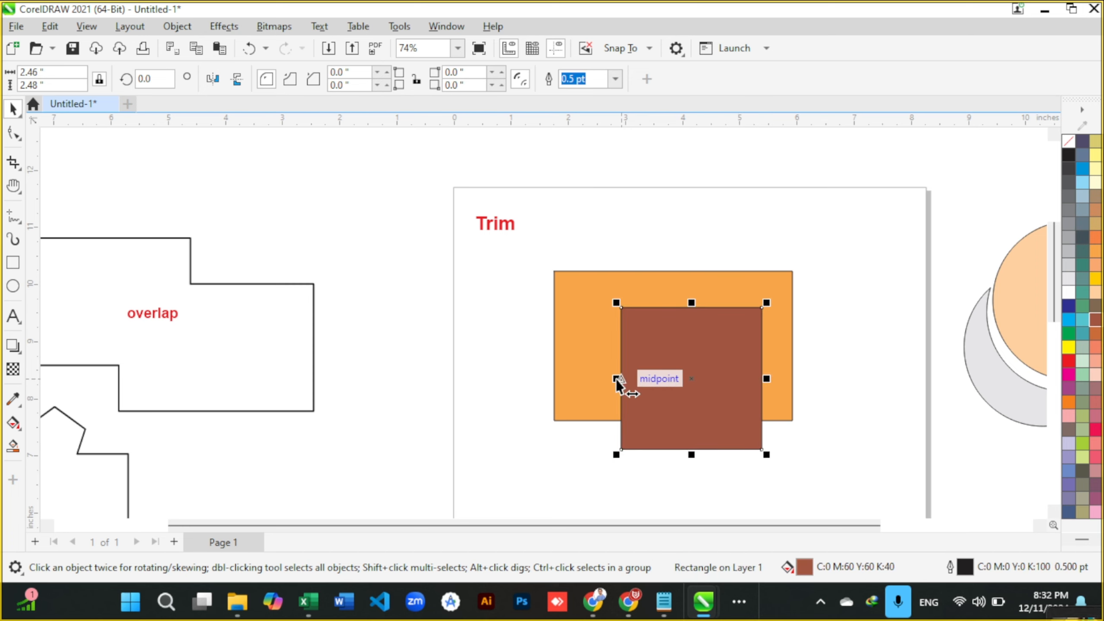
drag(617, 379, 583, 373)
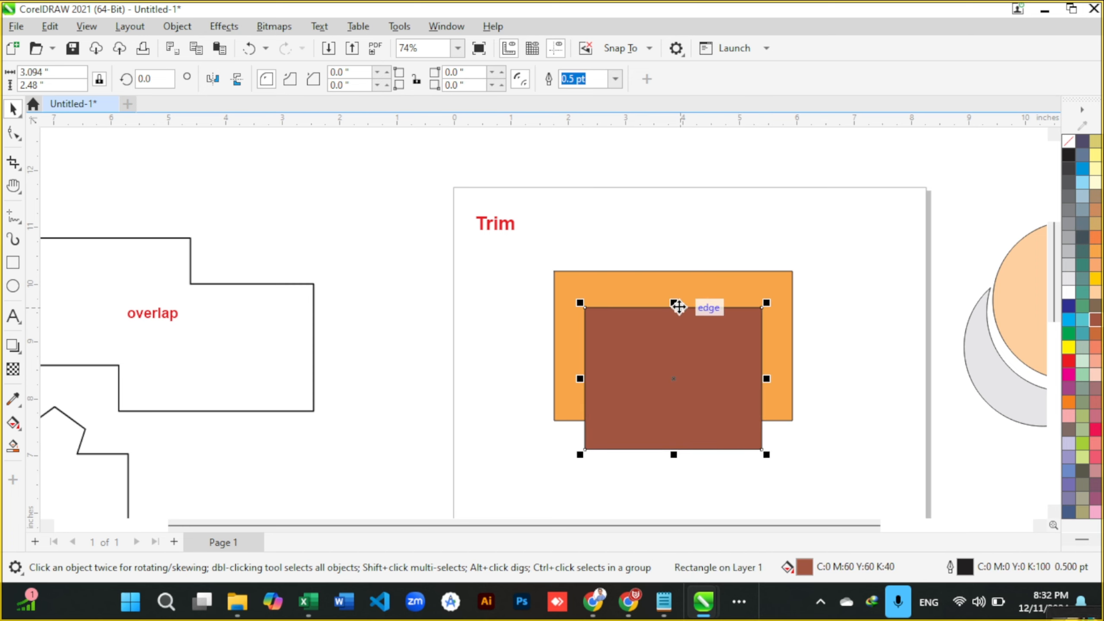
drag(674, 304, 673, 291)
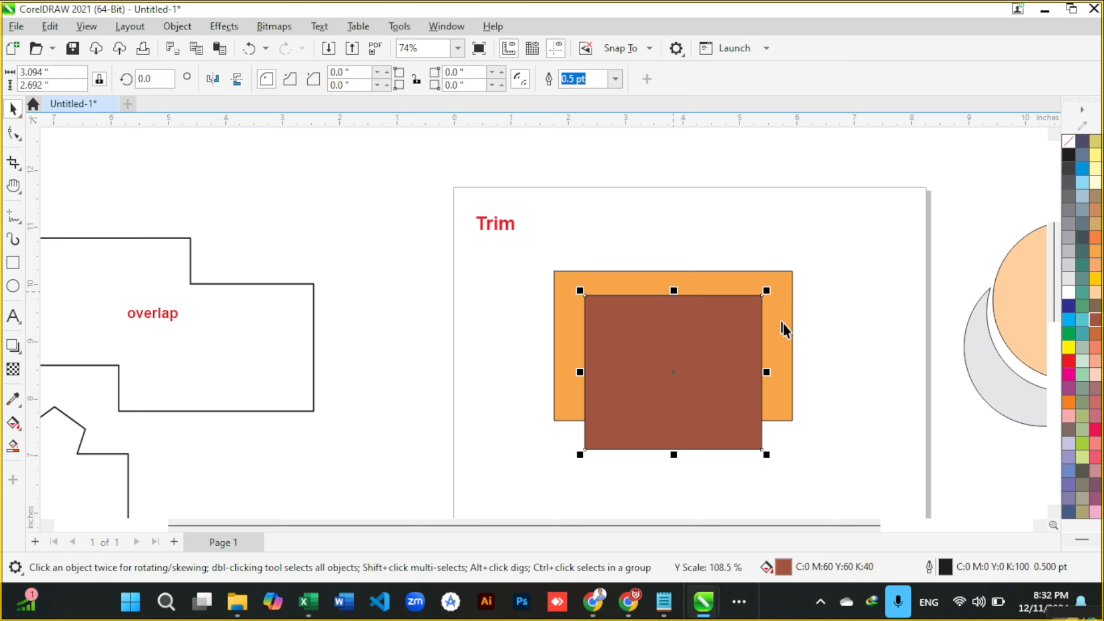
Step: Trim the orange rectangle with the brown one, and fit the brown one inside the opening at about 2.82 by 2.45 inches
shift+click(785, 345)
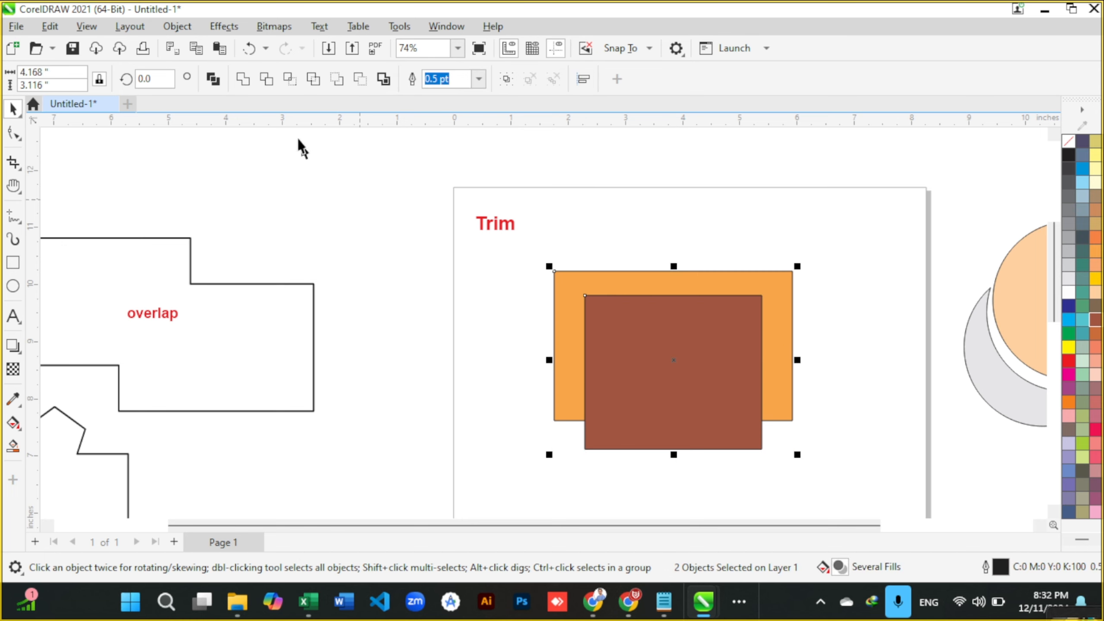
click(266, 81)
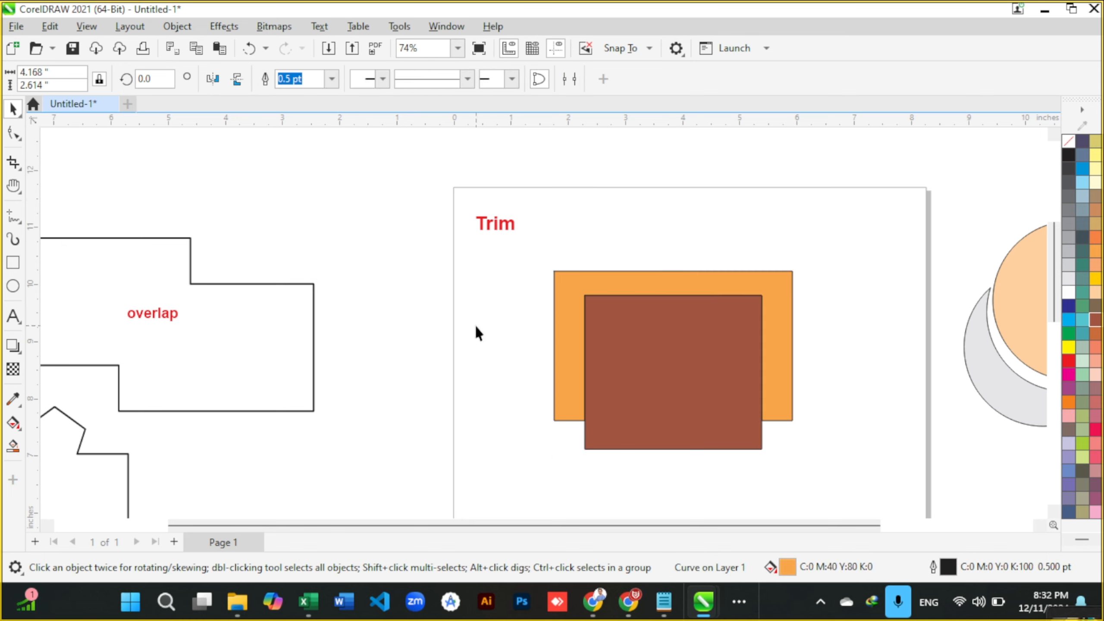
drag(649, 354, 656, 376)
drag(767, 327, 751, 343)
drag(694, 381, 689, 370)
Step: Move the trimmed orange frame and the brown rectangle together to the right of the circle and crescent
scroll(661, 298, down, 2)
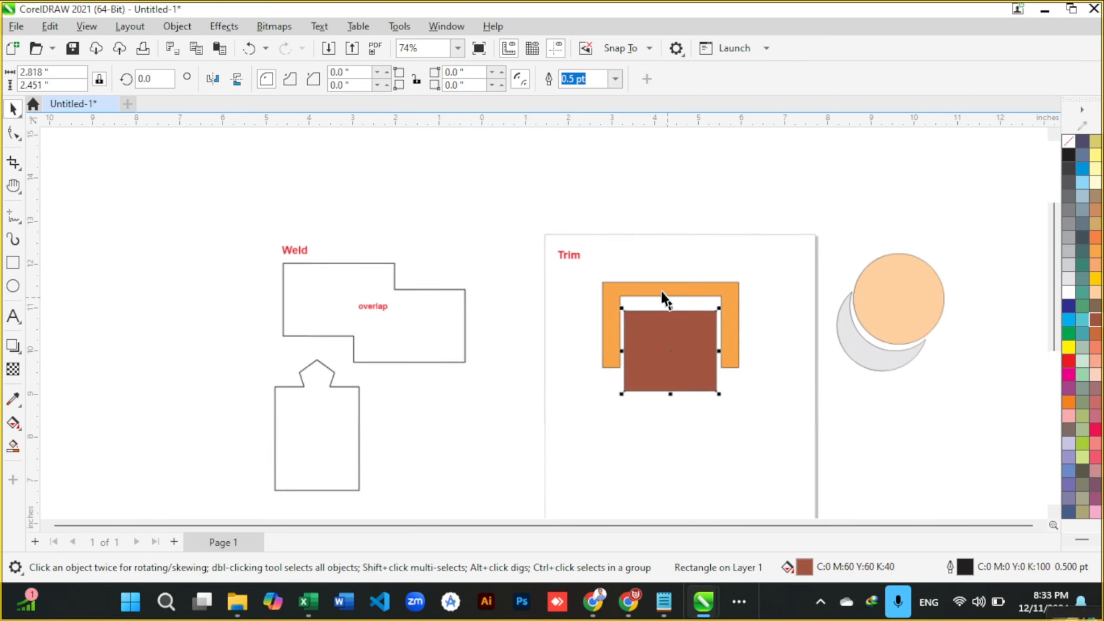
drag(582, 271, 771, 421)
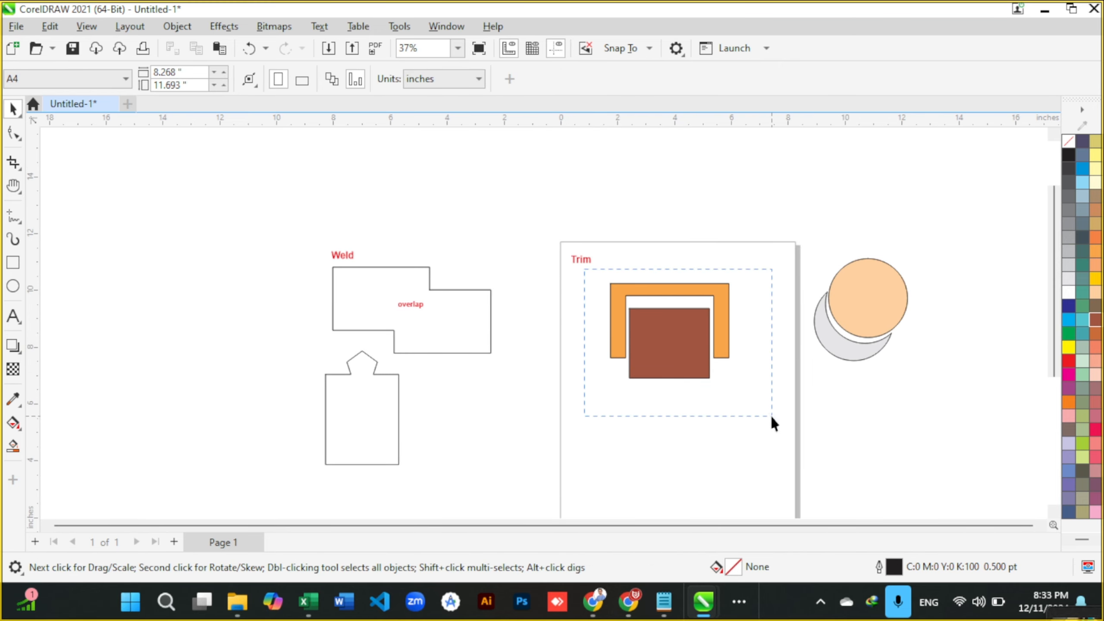
drag(683, 343, 983, 337)
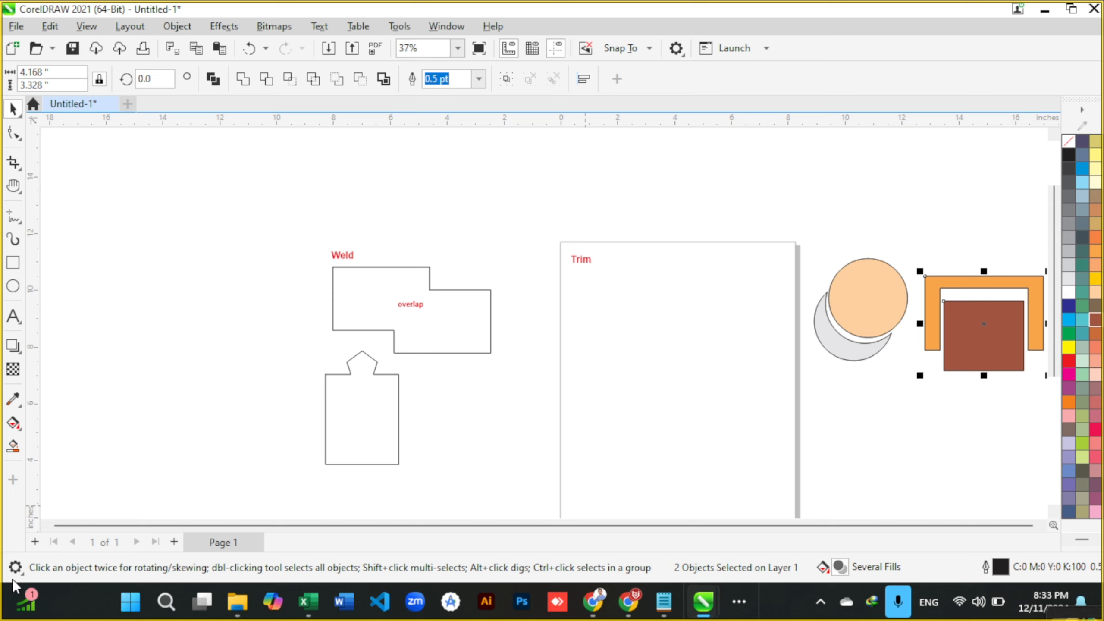
Step: Move the Trim label above the circle and crescent, and place a copy of it in the page's upper-left corner
drag(566, 249, 833, 253)
scroll(890, 242, up, 1)
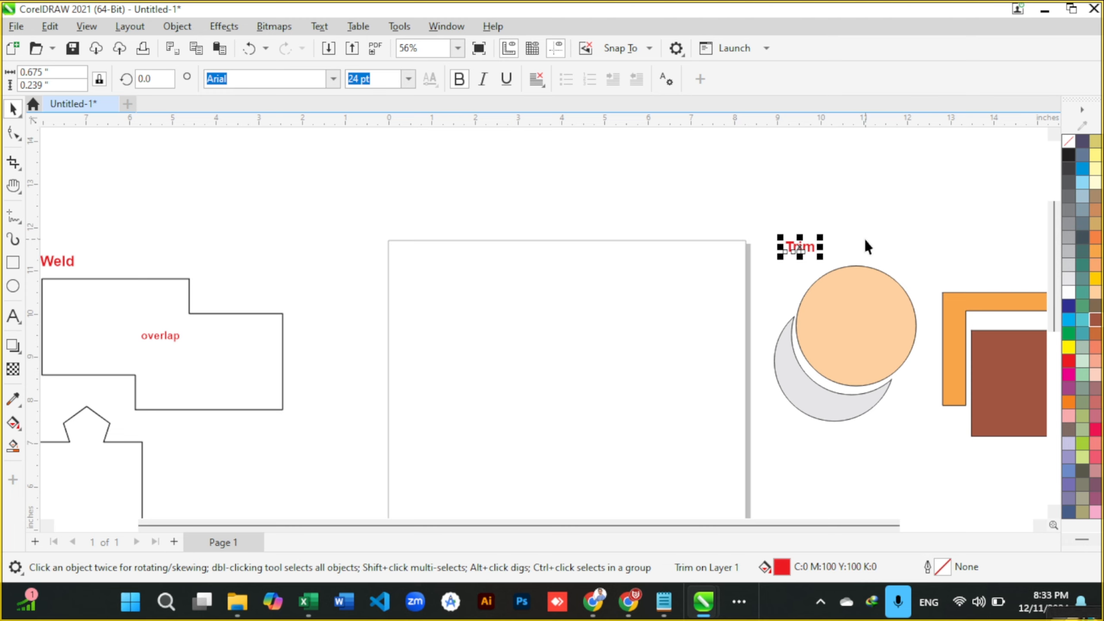
scroll(615, 265, down, 1)
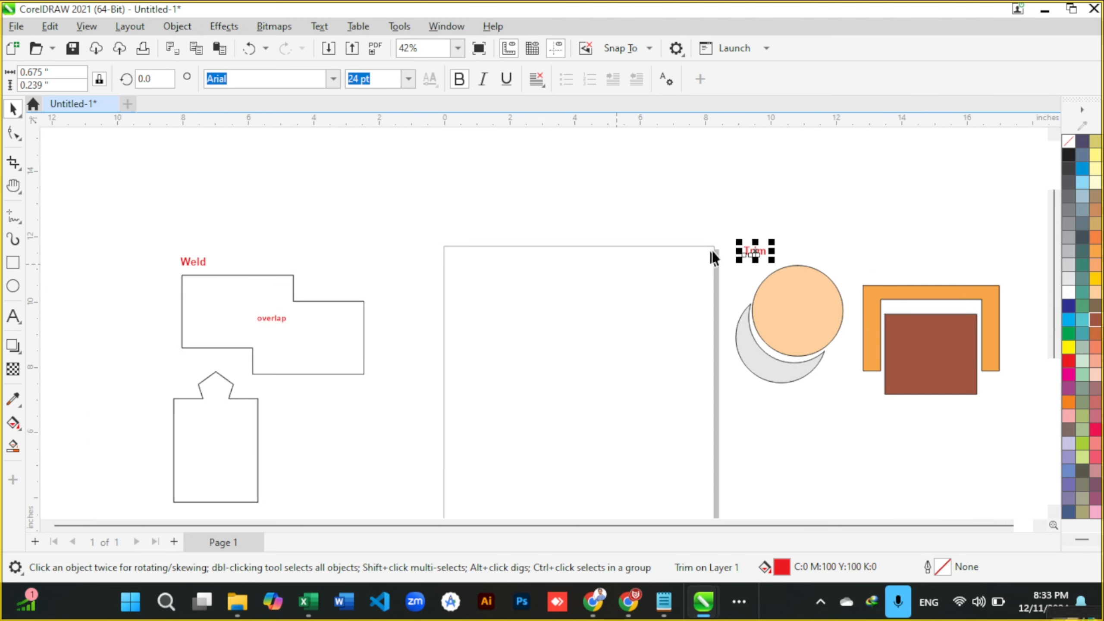
drag(759, 250, 466, 270)
Step: Change the copied label on the page to read "Intersect"
scroll(466, 270, up, 1)
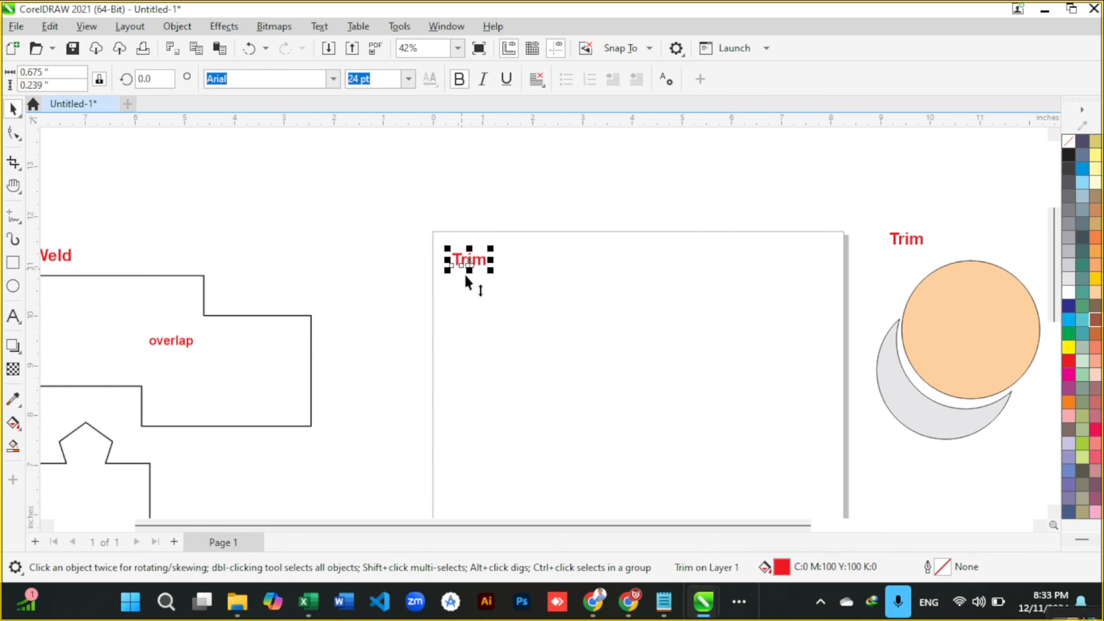
key(F7)
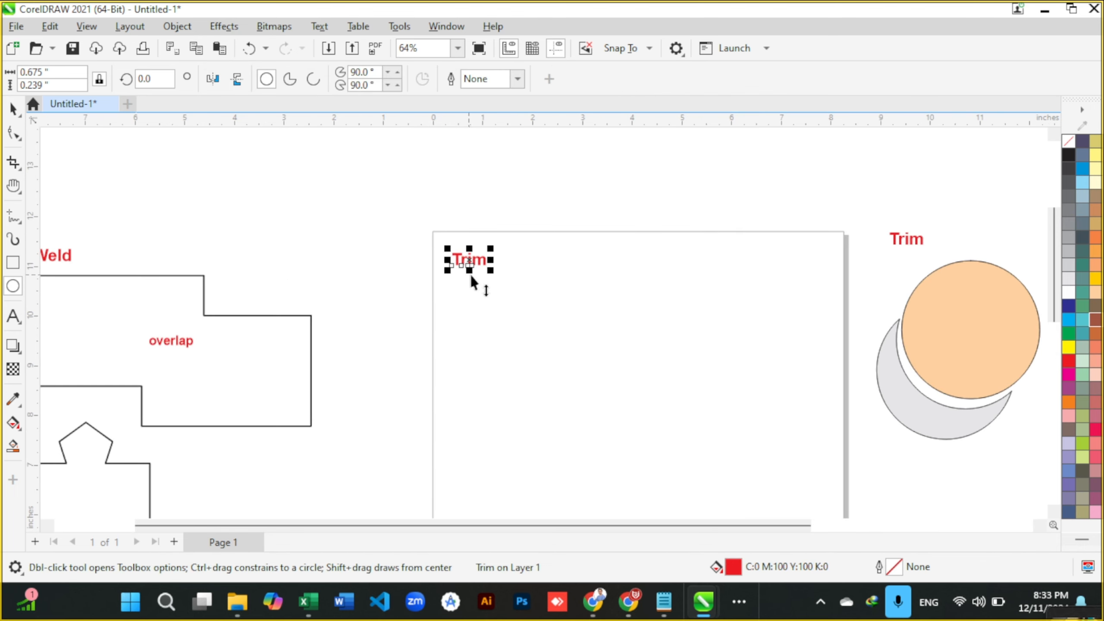
key(F8)
key(BackSpace)
key(BackSpace)
key(BackSpace)
key(BackSpace)
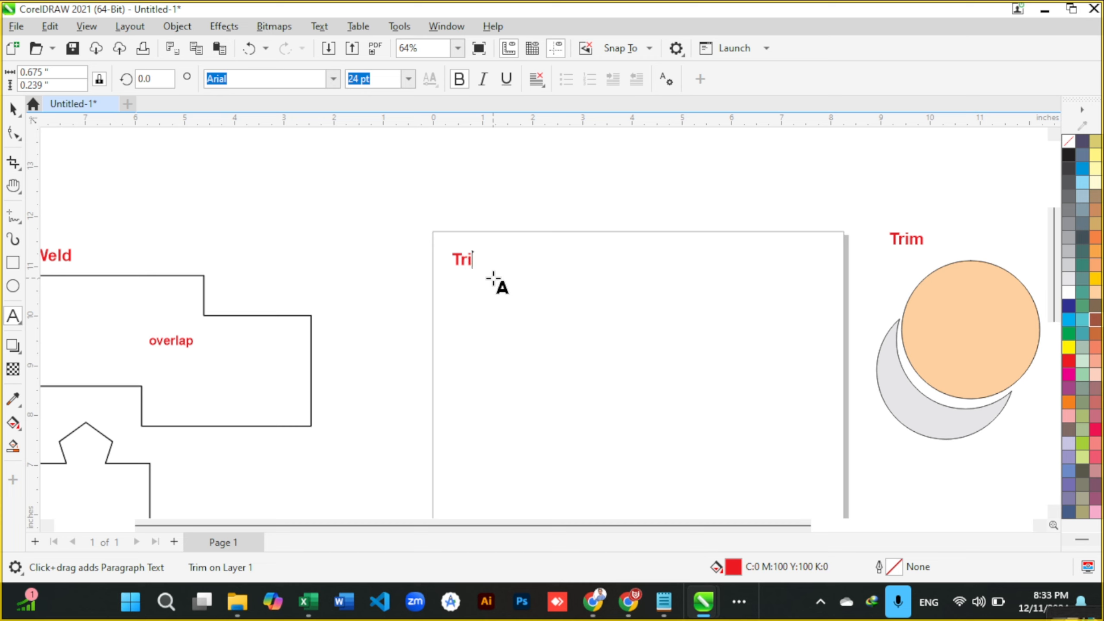
text(Inser)
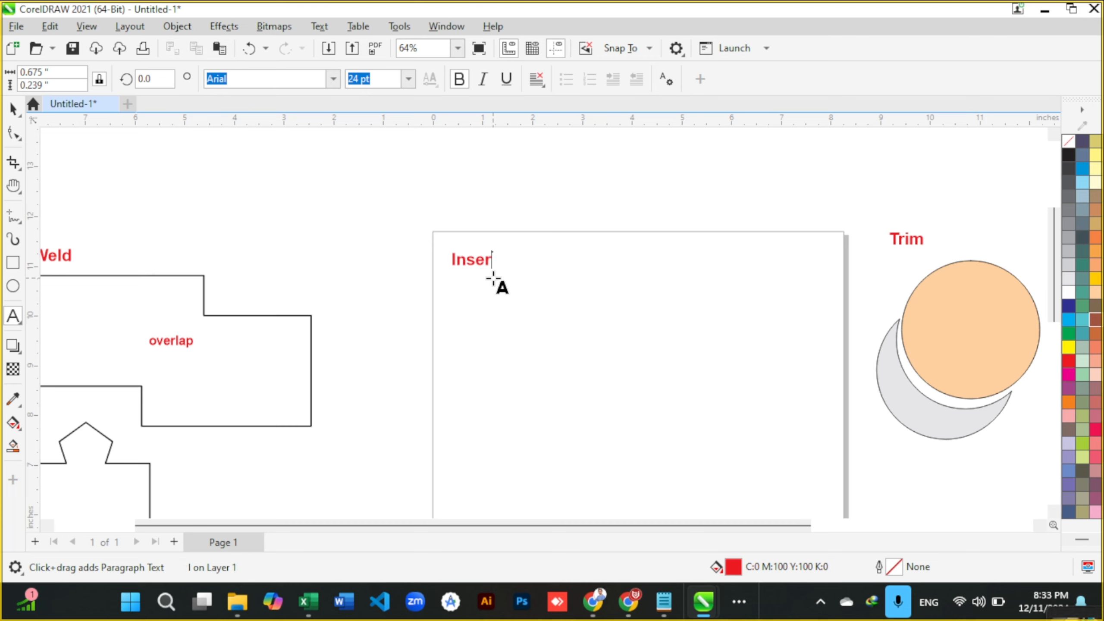
key(BackSpace)
key(BackSpace)
key(BackSpace)
text(tersect)
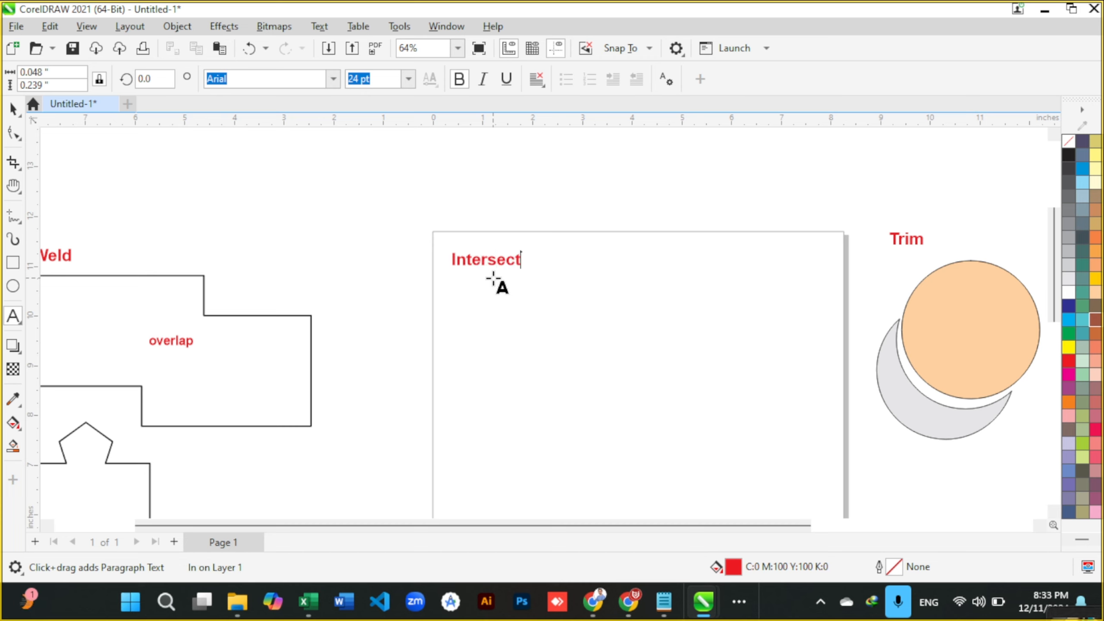
key(ctrl+space)
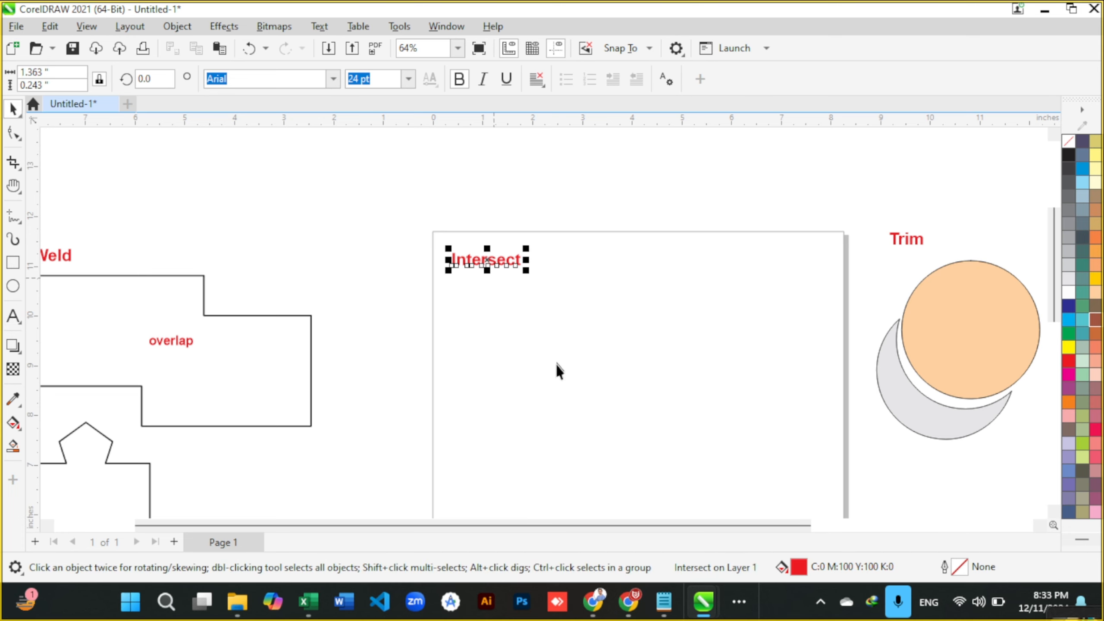
Step: Draw a circle about 2.94 inches in diameter below the Intersect label
scroll(556, 363, up, 1)
key(Escape)
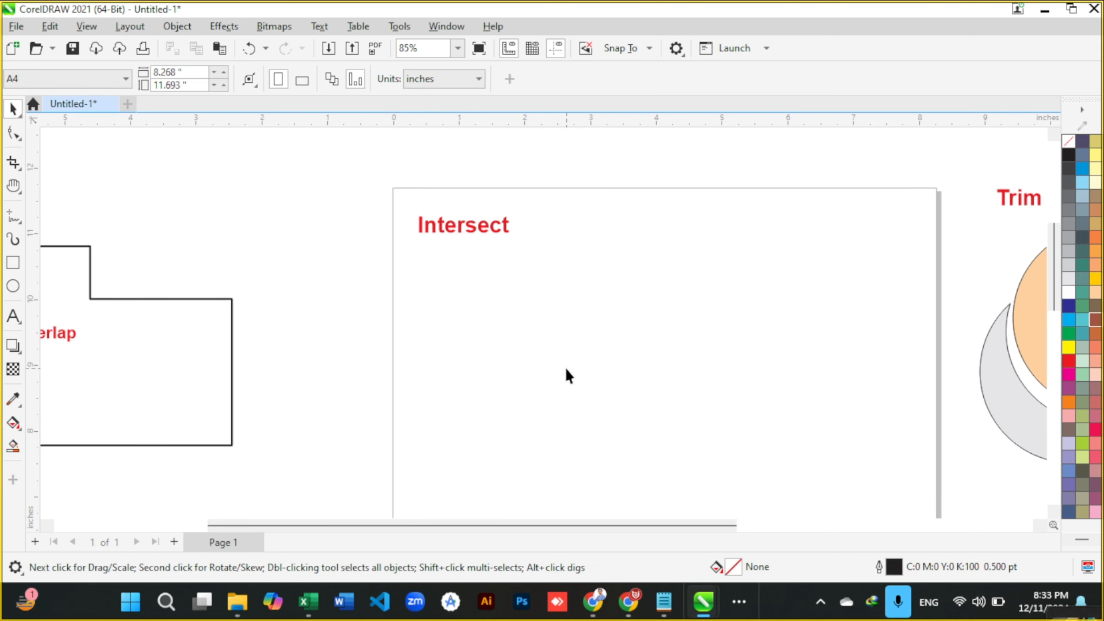
key(F7)
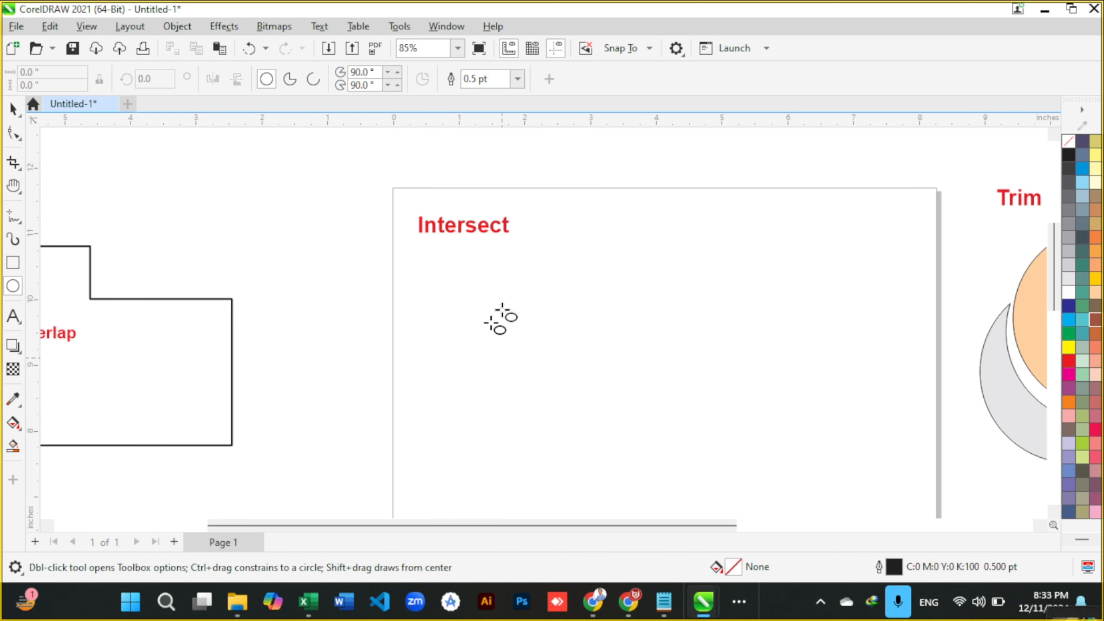
drag(489, 254, 681, 422)
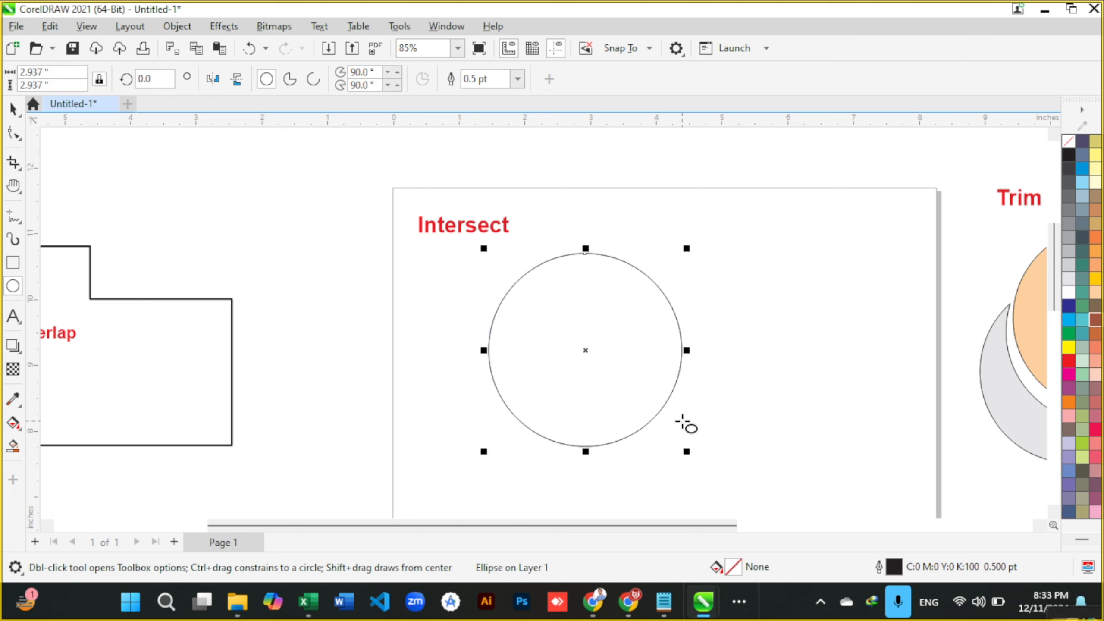
key(space)
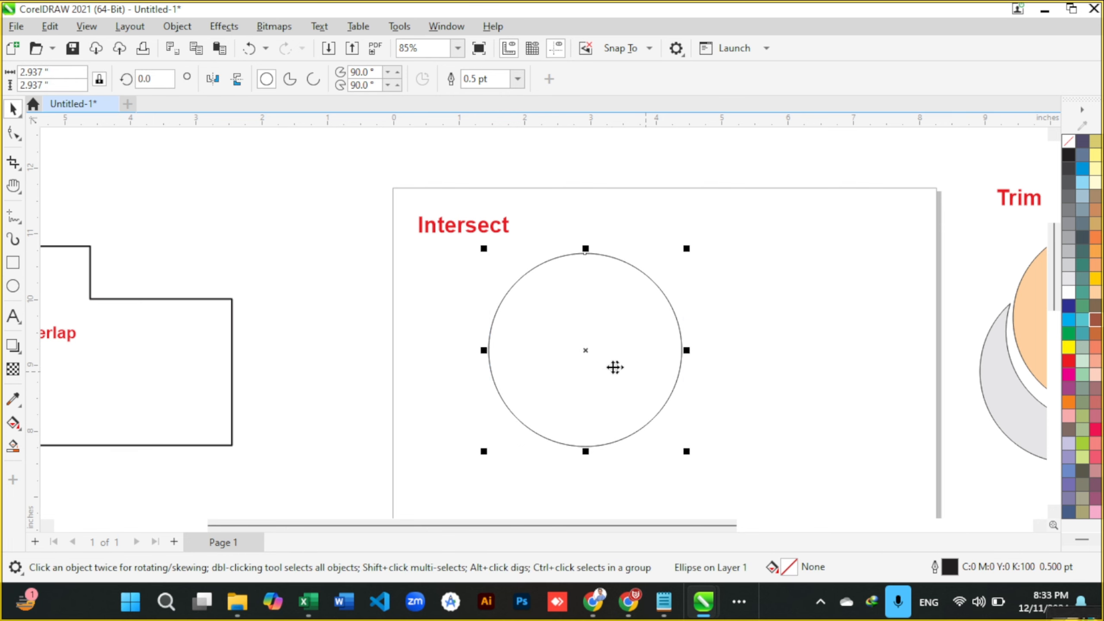
drag(613, 365, 724, 363)
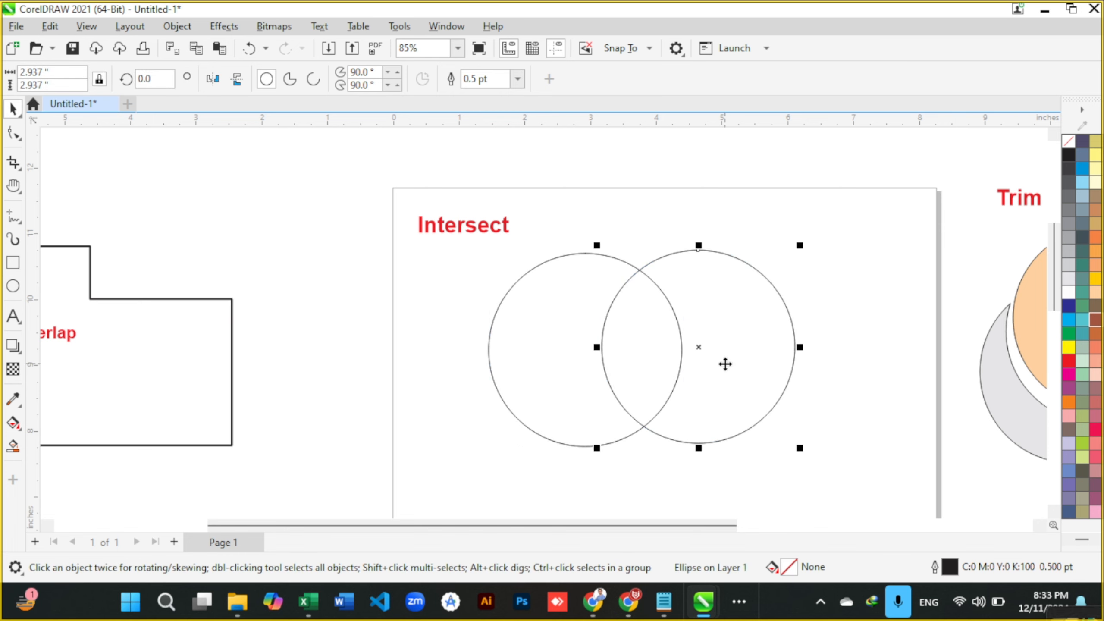
shift+click(569, 391)
key(c)
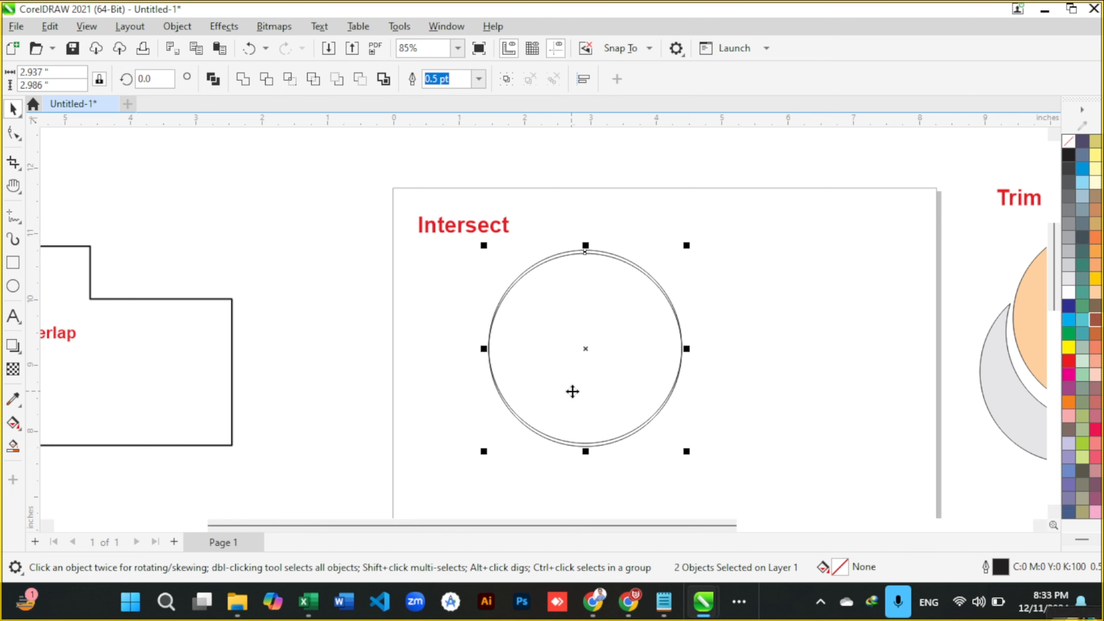
key(ctrl+x)
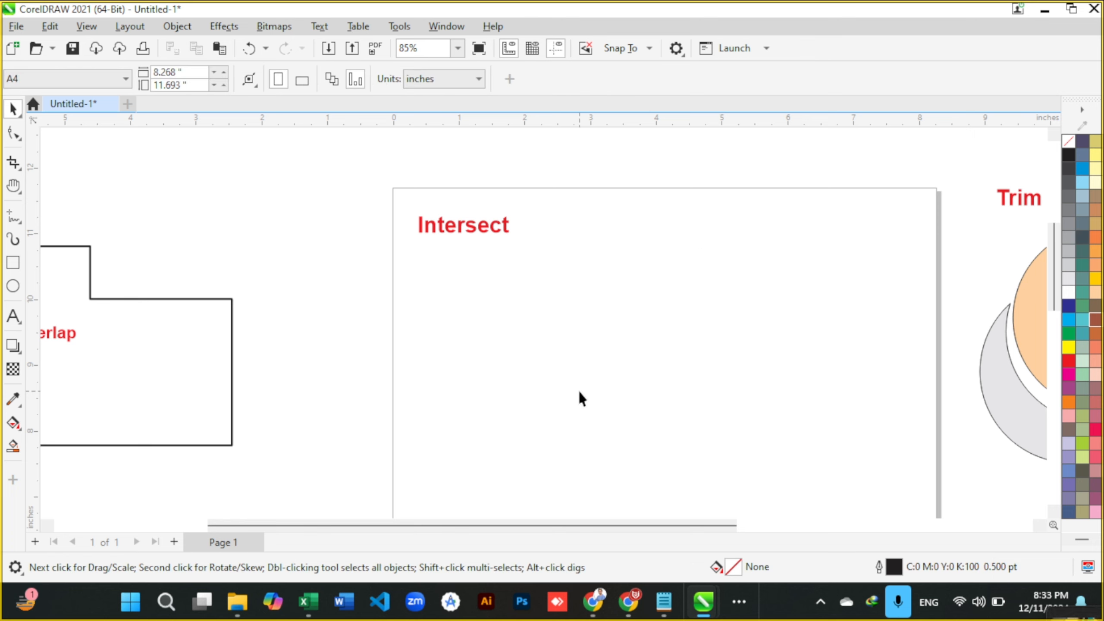
key(ctrl+z)
key(ctrl+z)
key(ctrl+z)
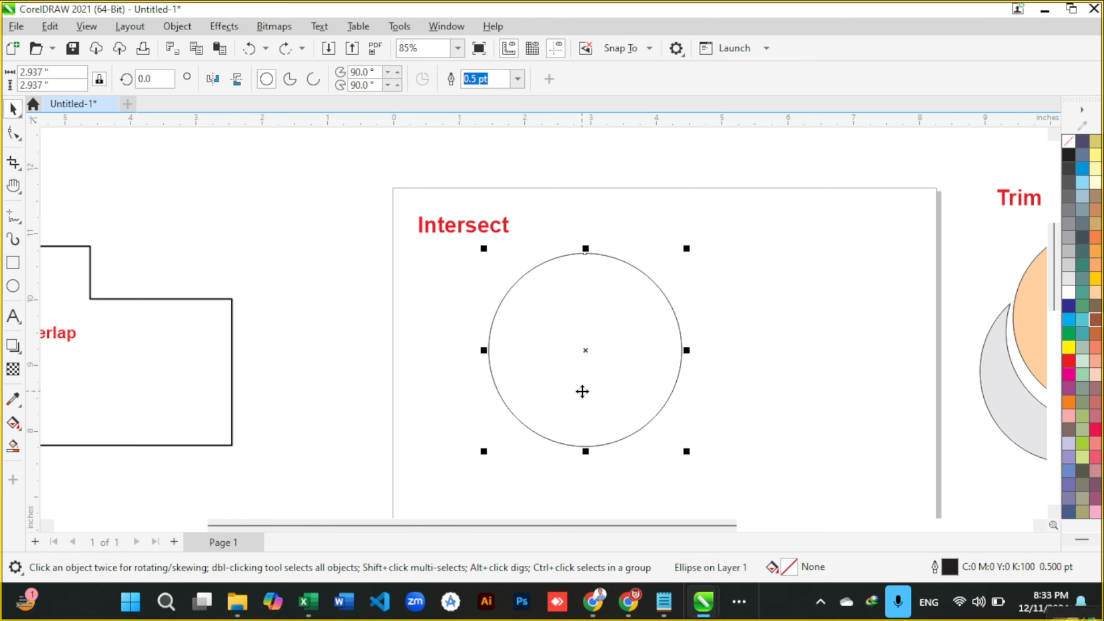
Step: Add a same-size copy of the circle overlapping the original's right side and align the two circles' centers horizontally
key(ctrl+shift+z)
shift+click(545, 388)
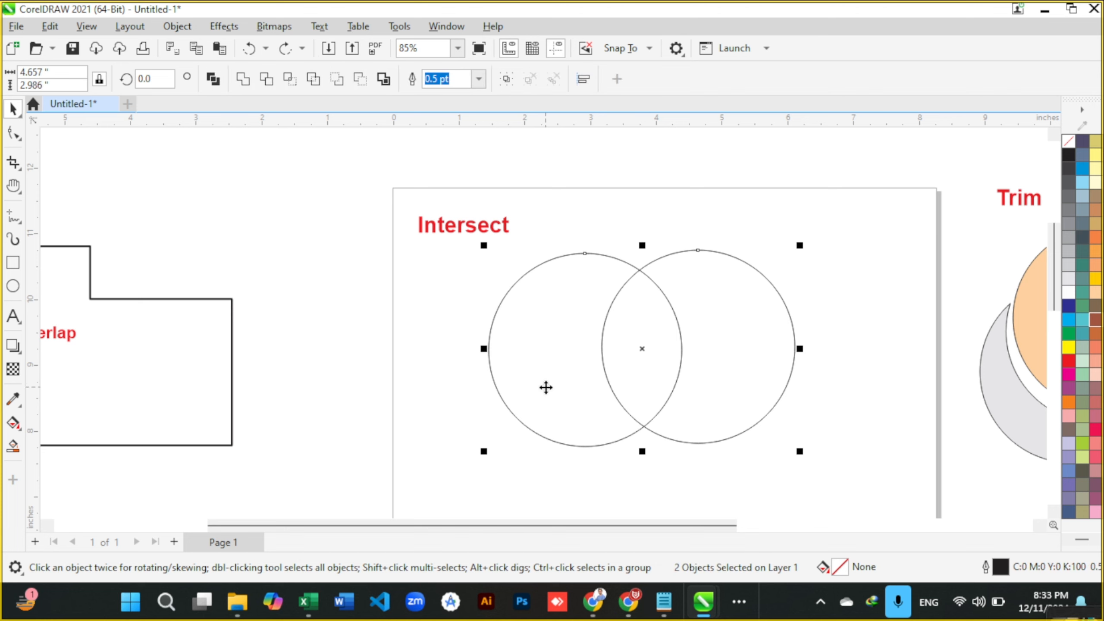
key(e)
click(778, 396)
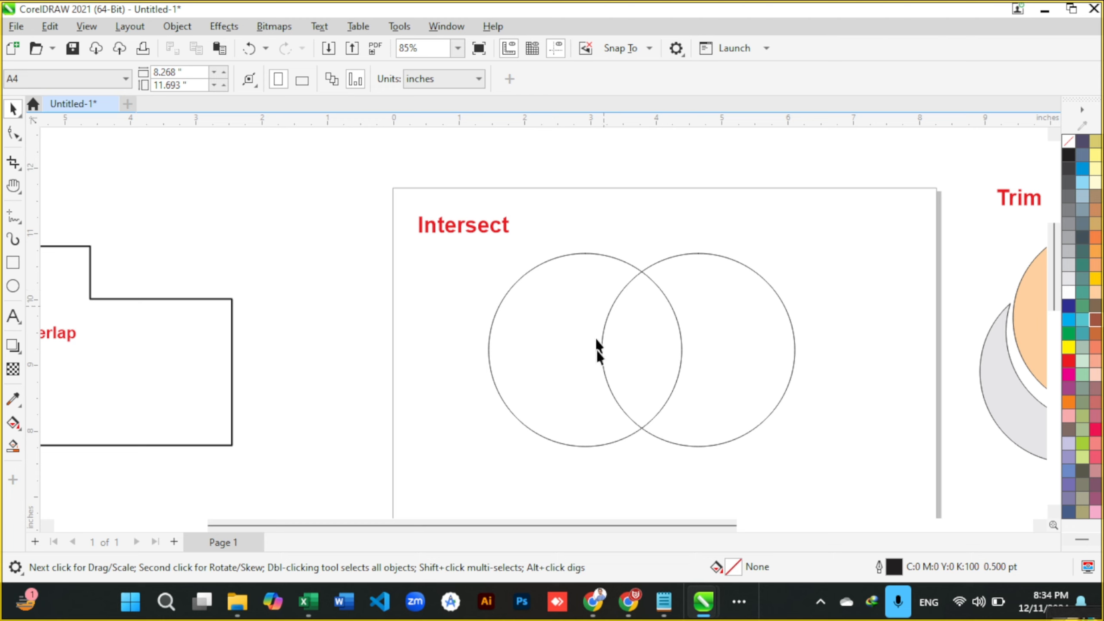
click(755, 371)
click(518, 352)
click(750, 348)
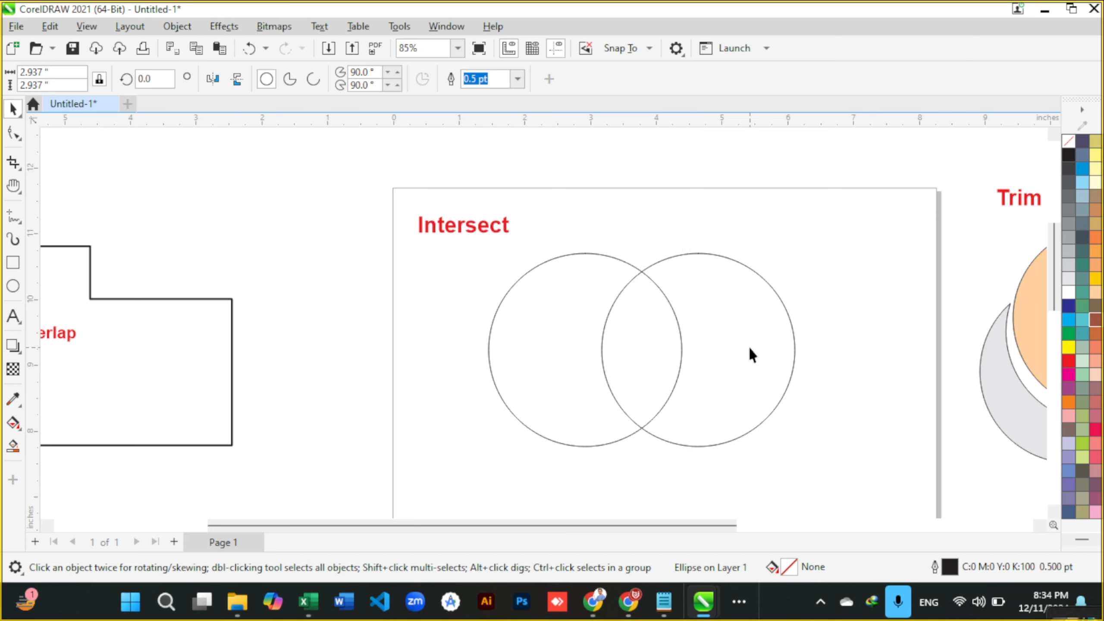
click(750, 348)
click(845, 375)
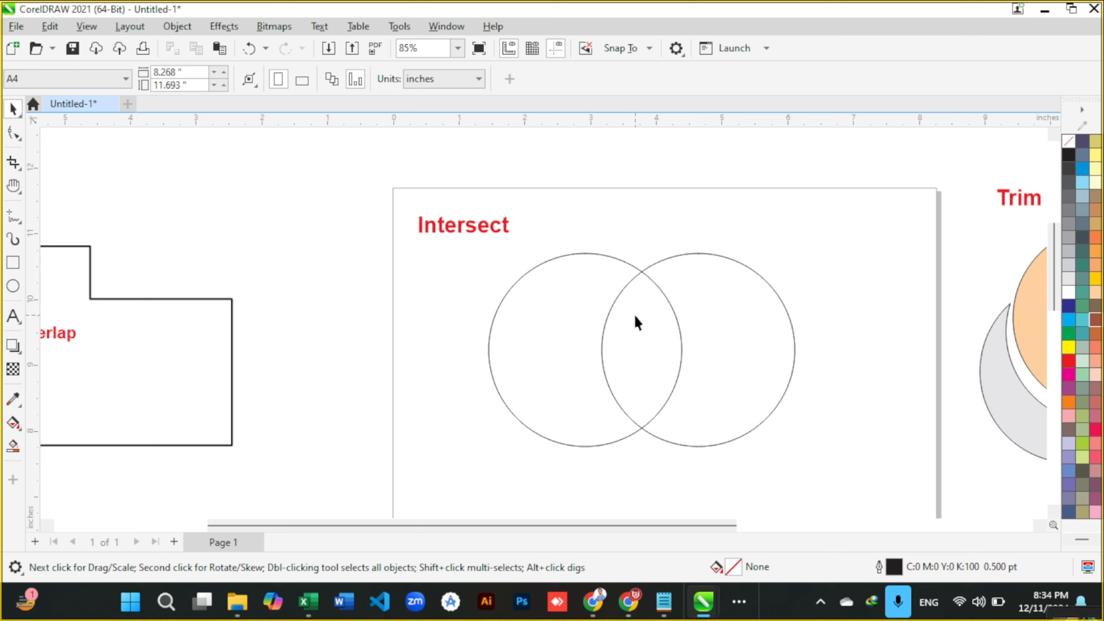
Step: Intersect the two overlapping circles and move the resulting lens shape to the right of them
click(740, 321)
shift+click(564, 384)
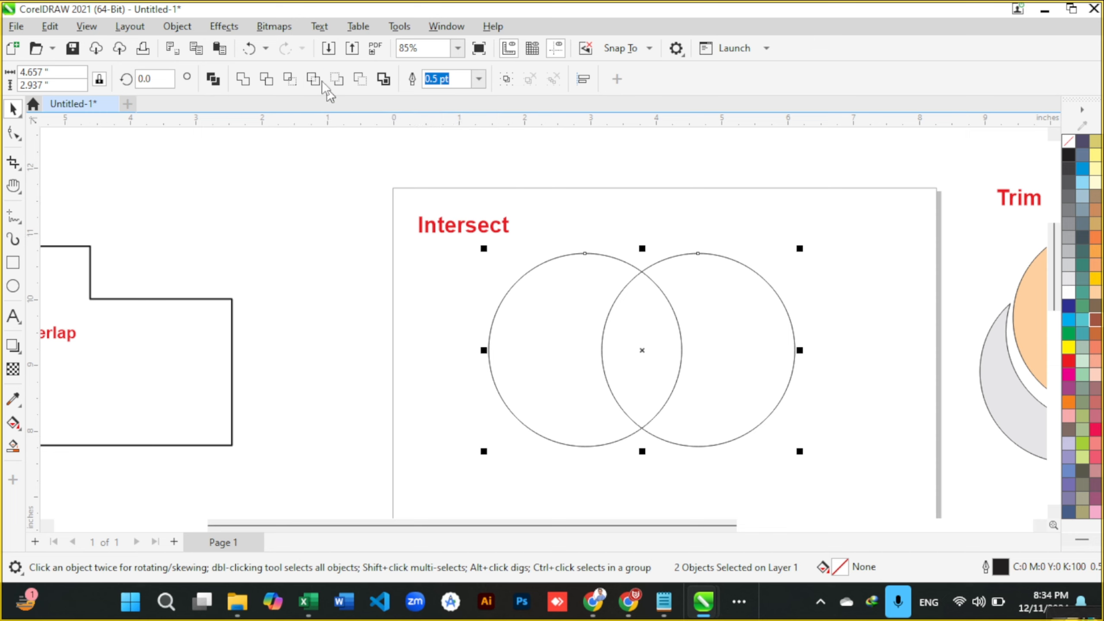
click(293, 82)
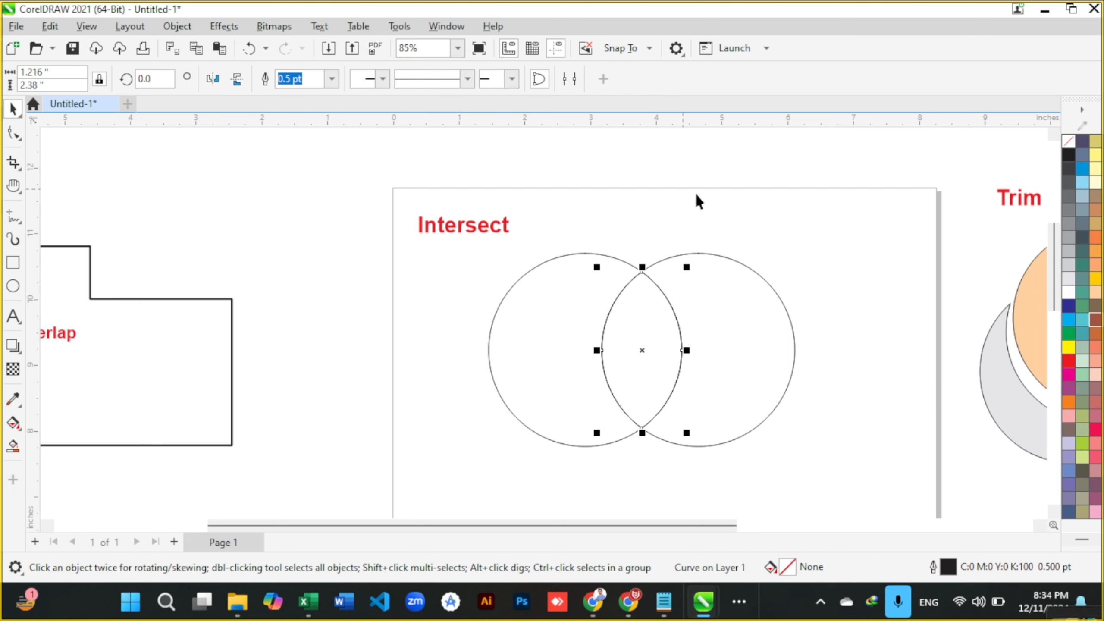
scroll(646, 334, up, 1)
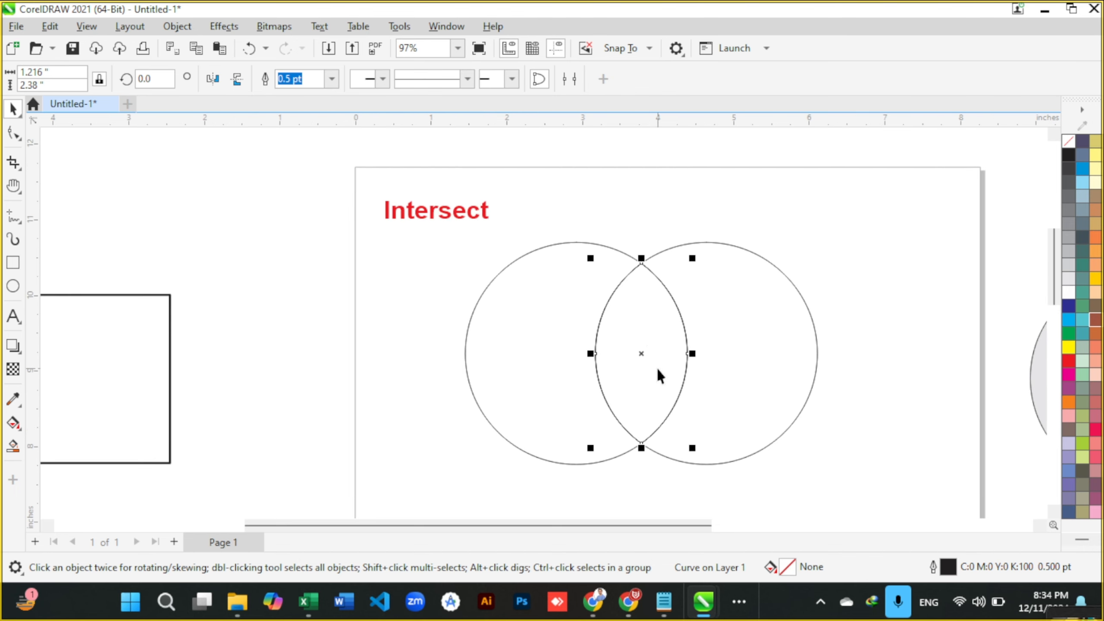
drag(642, 353, 903, 343)
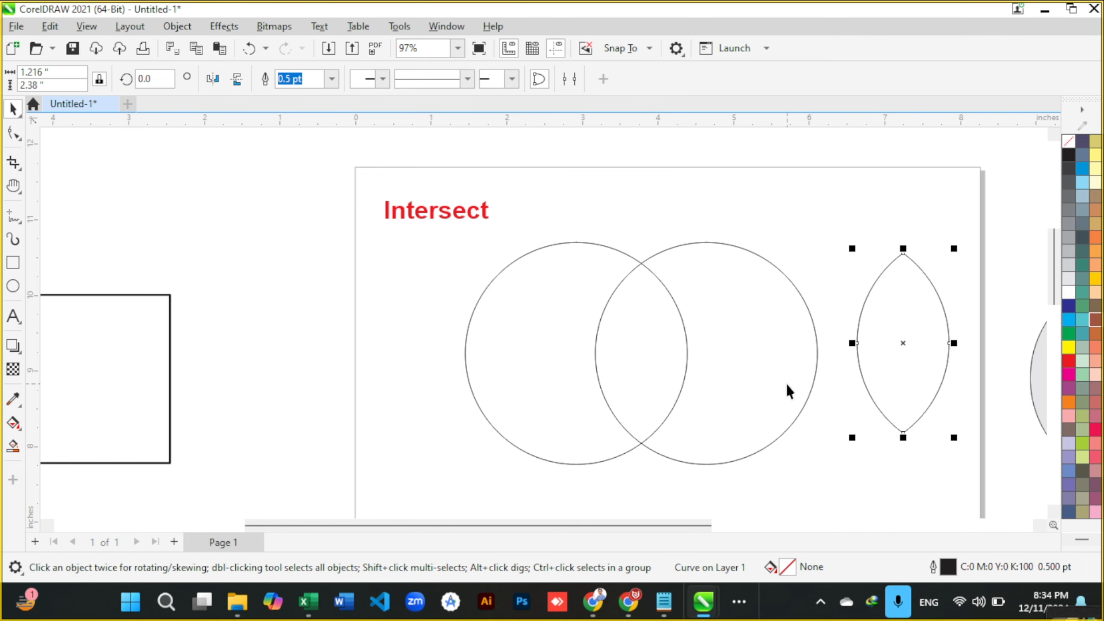
Step: Try rotating the lens shape to about 272 degrees so that it lies horizontally
scroll(686, 322, down, 3)
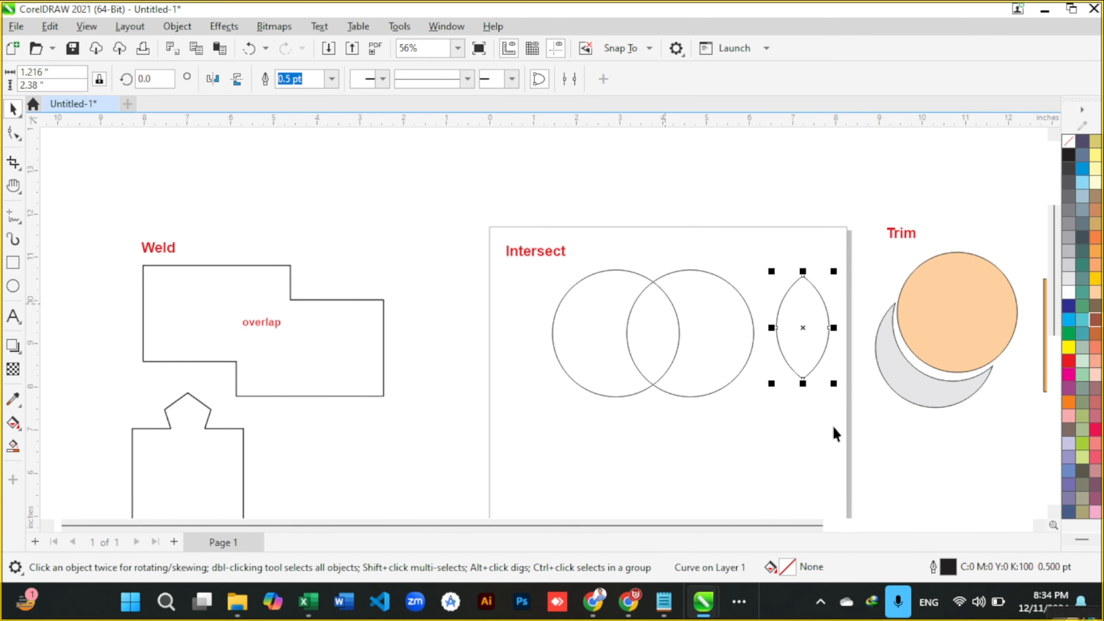
scroll(837, 350, up, 3)
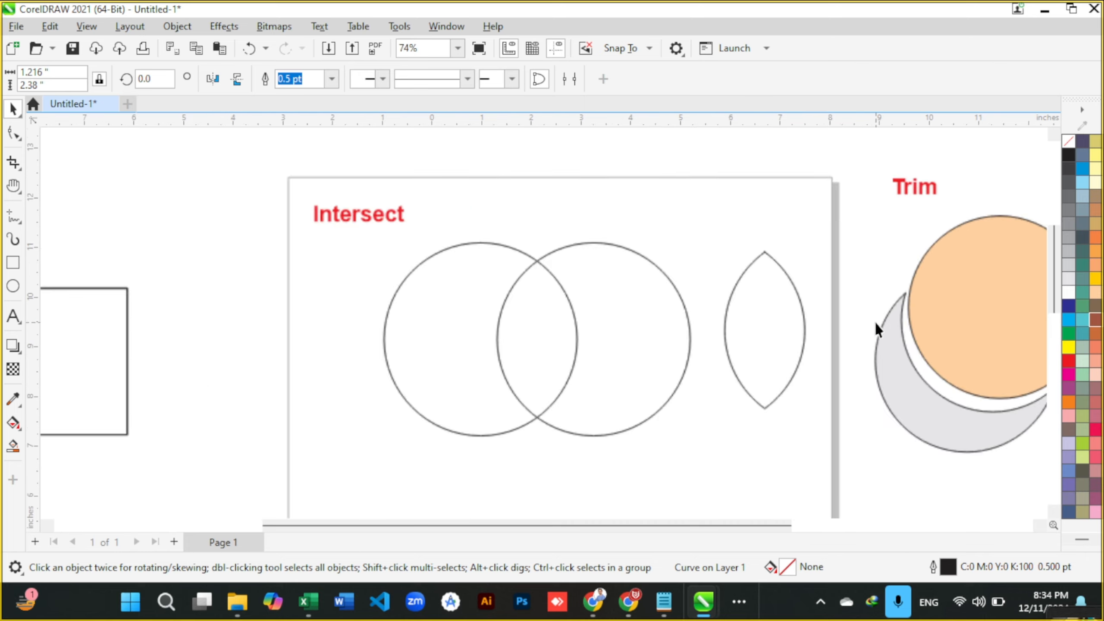
click(713, 322)
drag(783, 228, 873, 396)
drag(873, 404, 872, 405)
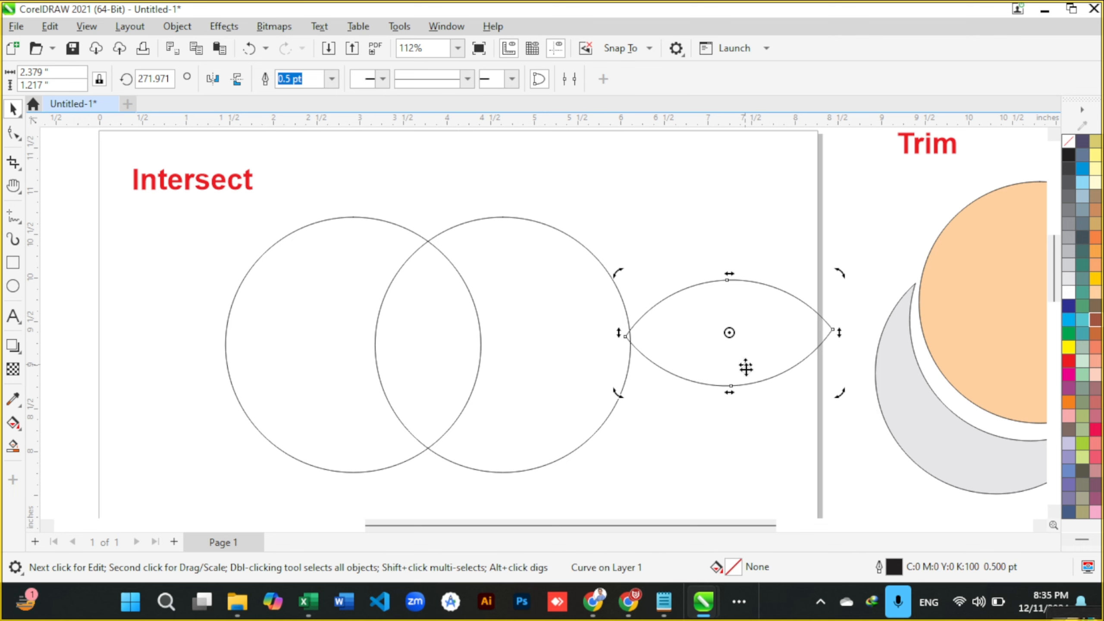
click(714, 347)
key(ctrl+z)
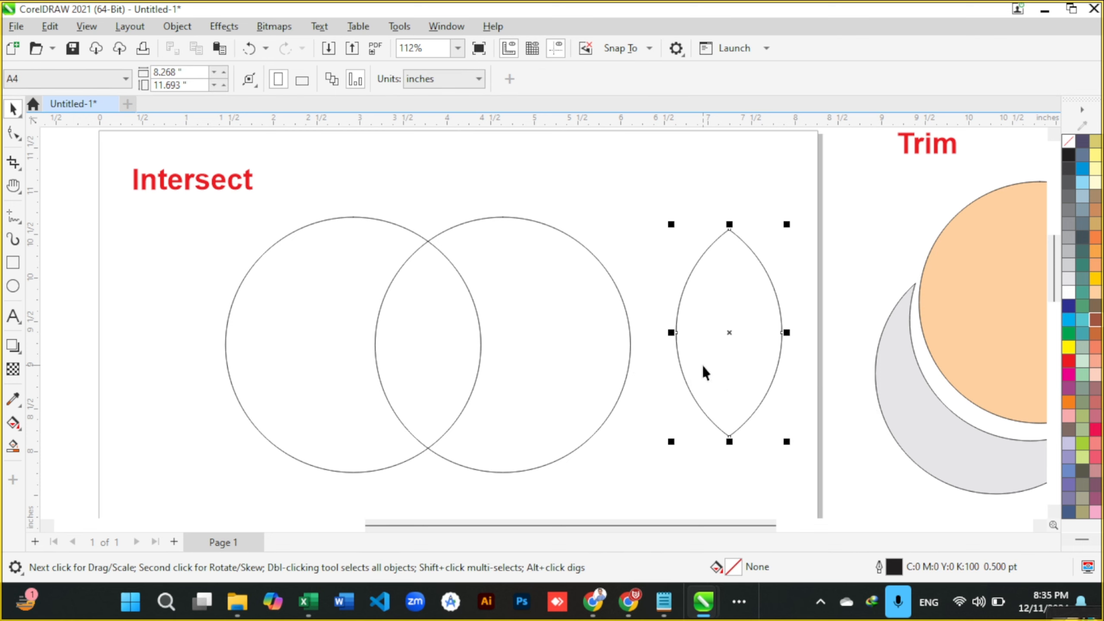
Step: Move the two overlapping circles and the lens shape together off the page to the area above it
scroll(702, 365, down, 2)
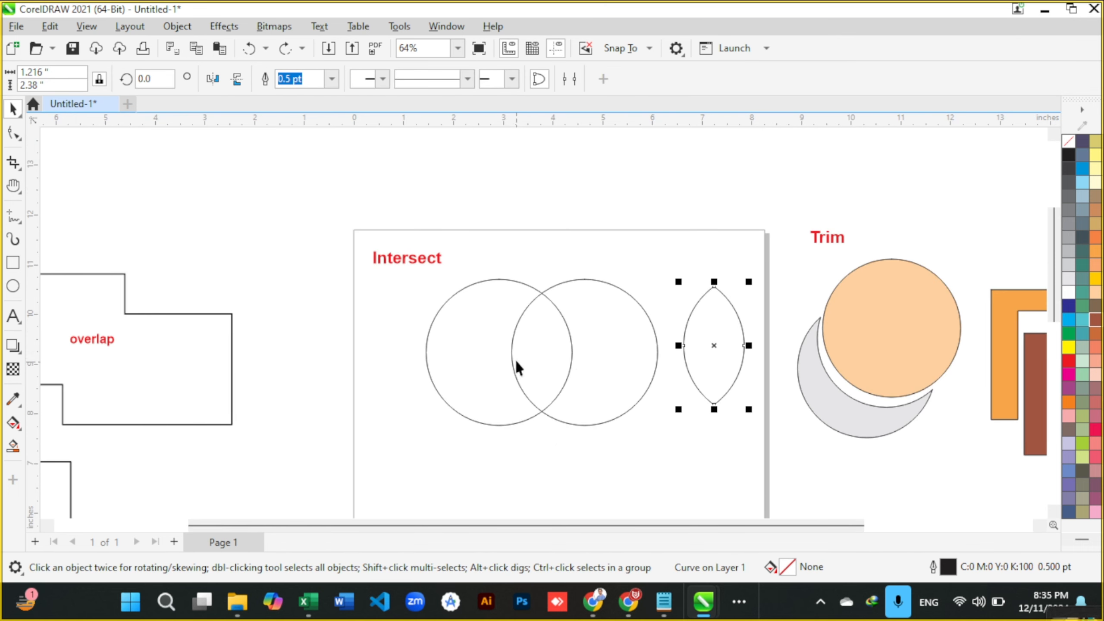
shift+click(479, 360)
shift+click(596, 362)
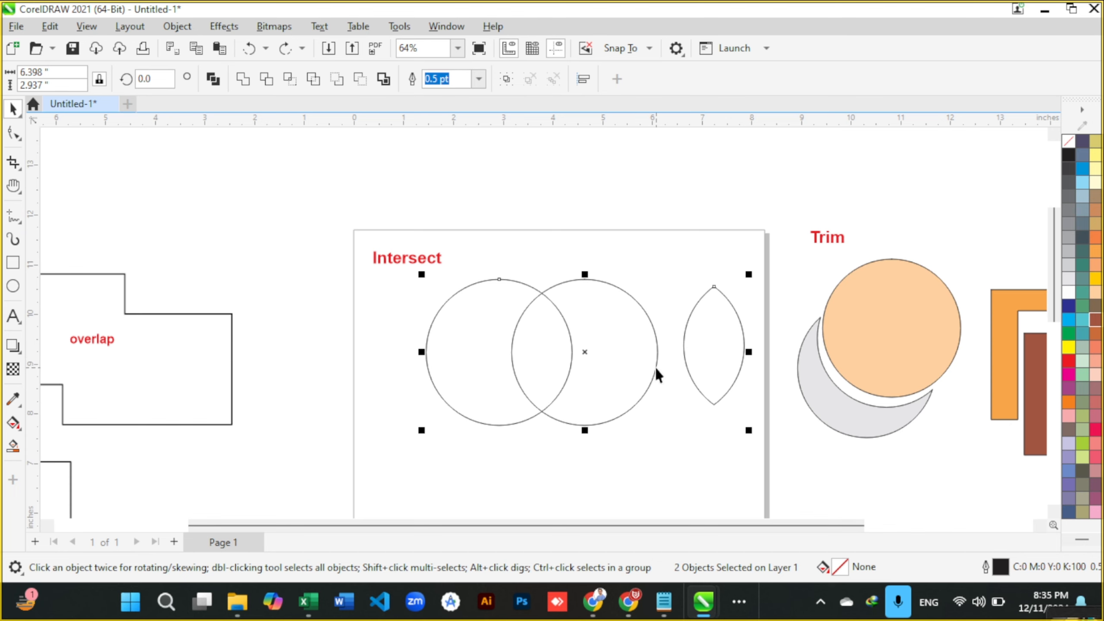
scroll(676, 412, down, 1)
click(680, 443)
drag(484, 329, 739, 441)
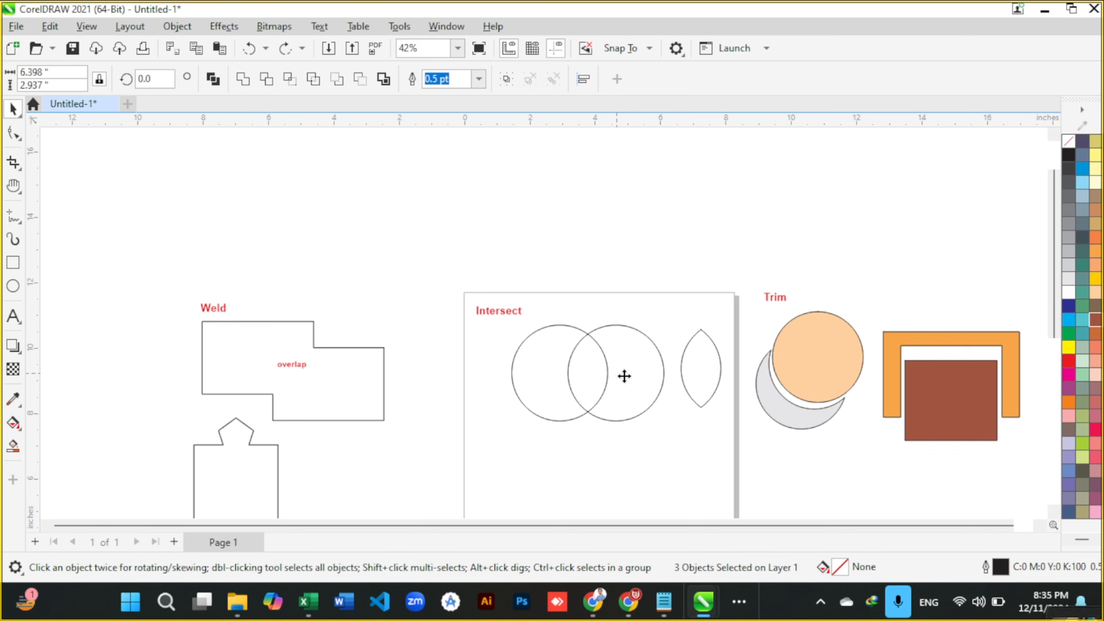
drag(624, 376, 588, 235)
Step: Move the Intersect label above the relocated circles and place a copy of it in the page's upper-left corner
drag(503, 309, 513, 163)
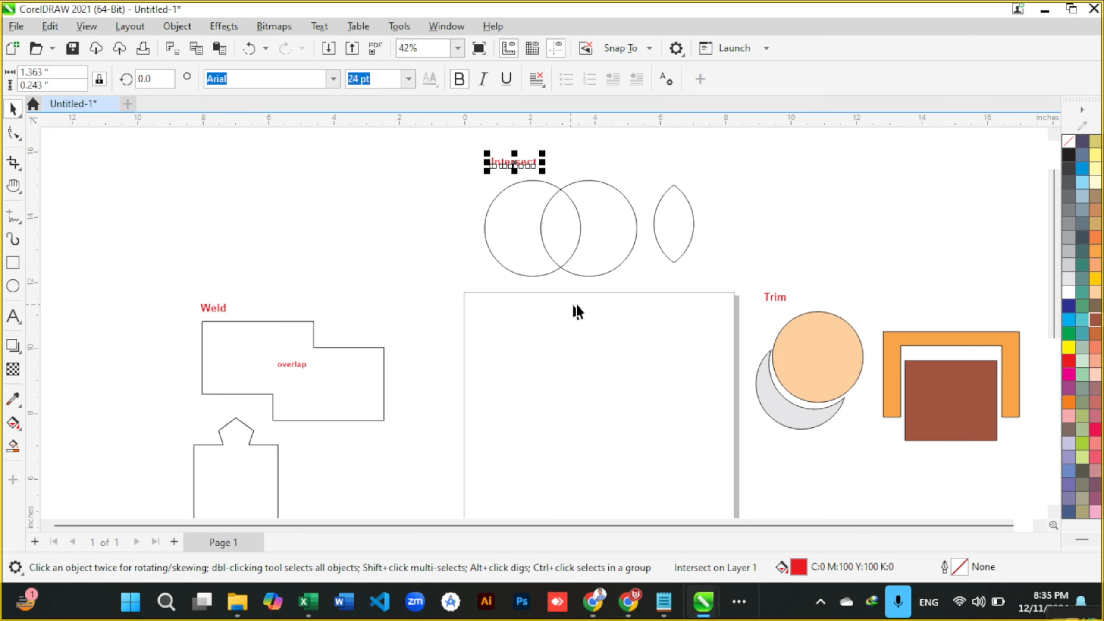
drag(514, 163, 503, 324)
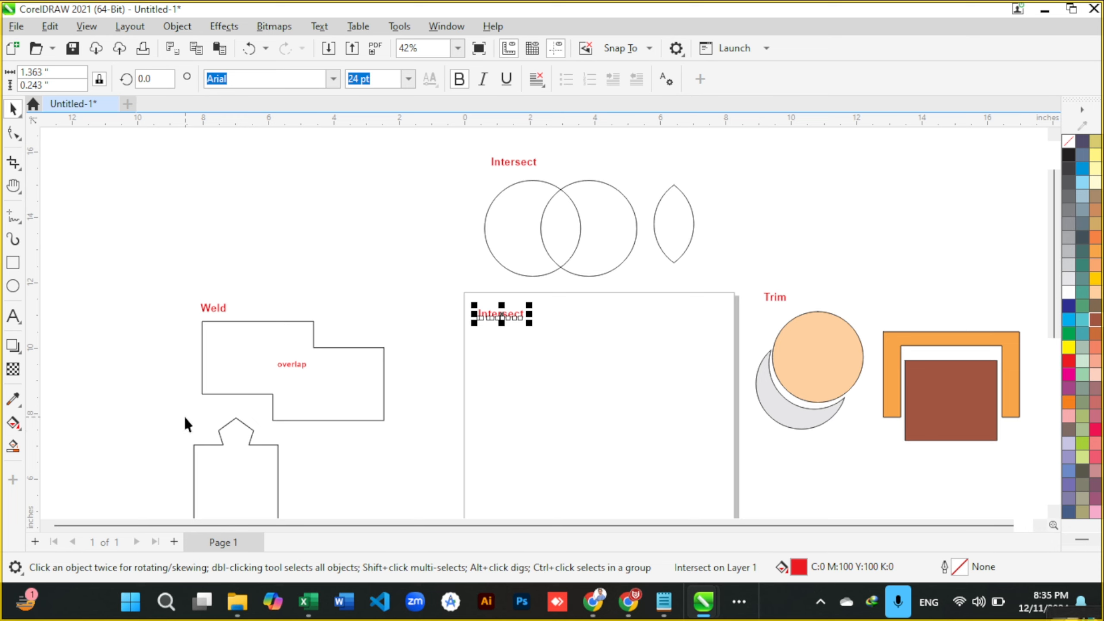
Step: Review the labelled Weld, Trim and Intersect examples arranged around the page
scroll(184, 414, up, 1)
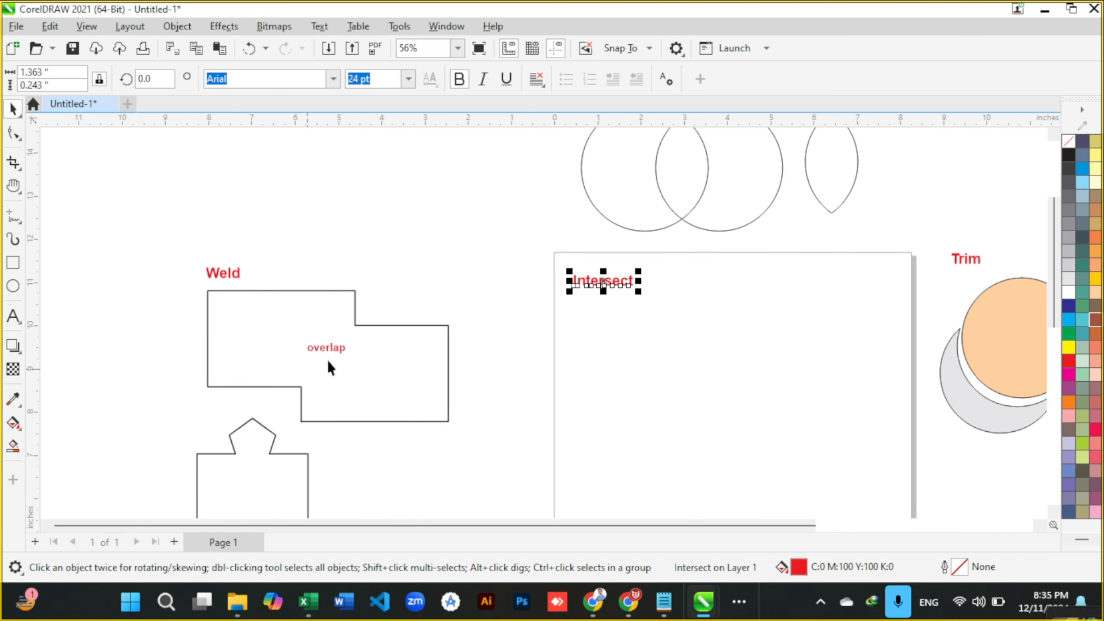
scroll(661, 315, down, 2)
scroll(1000, 334, up, 2)
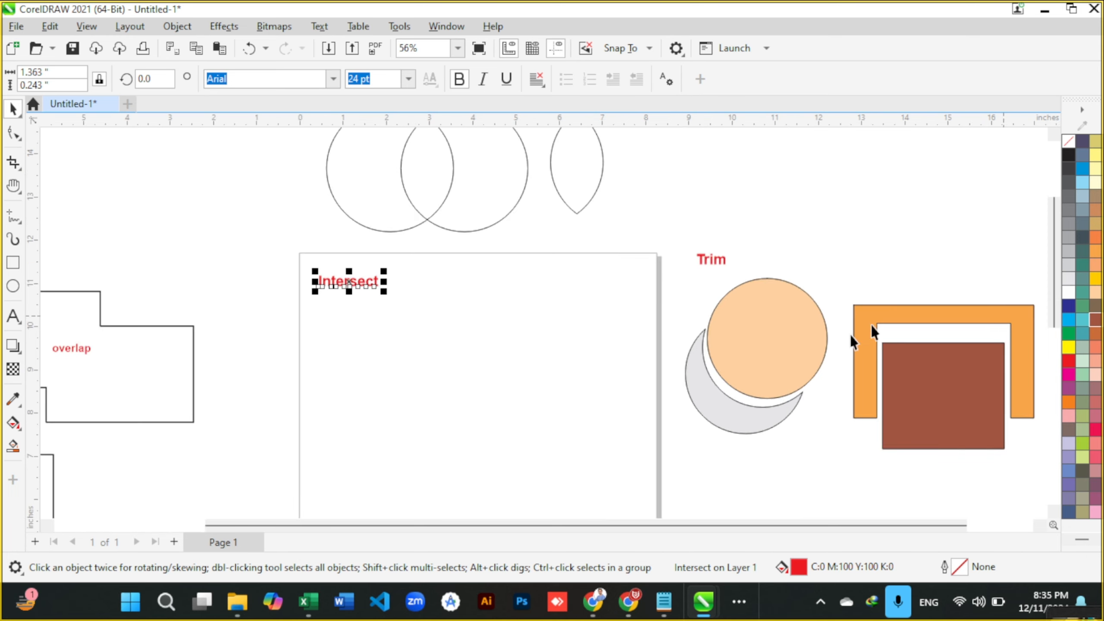
scroll(568, 324, down, 2)
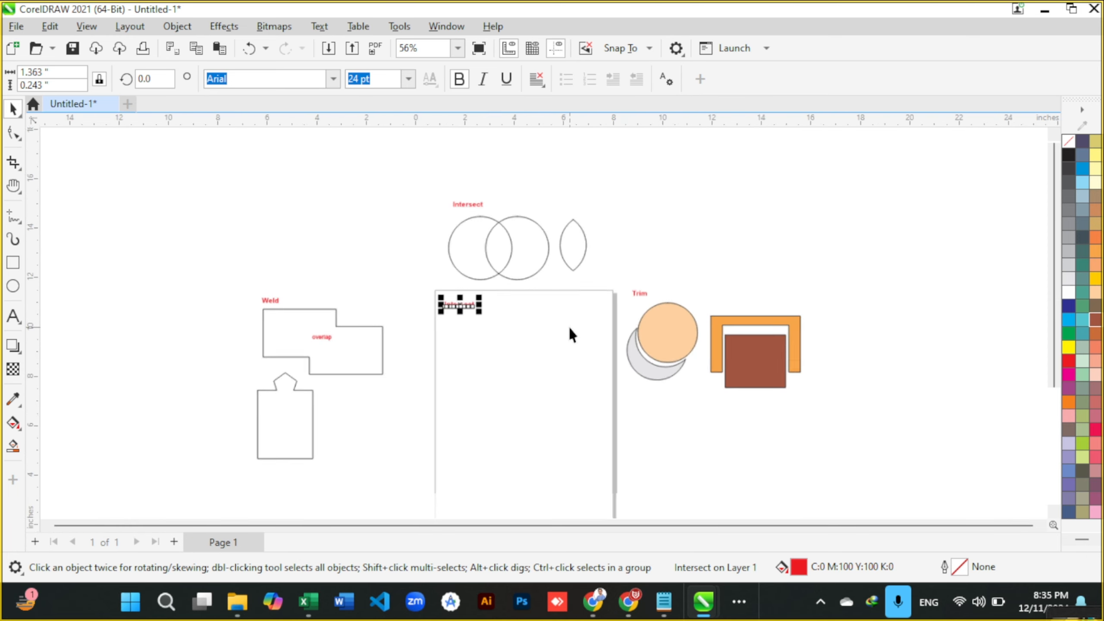
scroll(491, 210, up, 2)
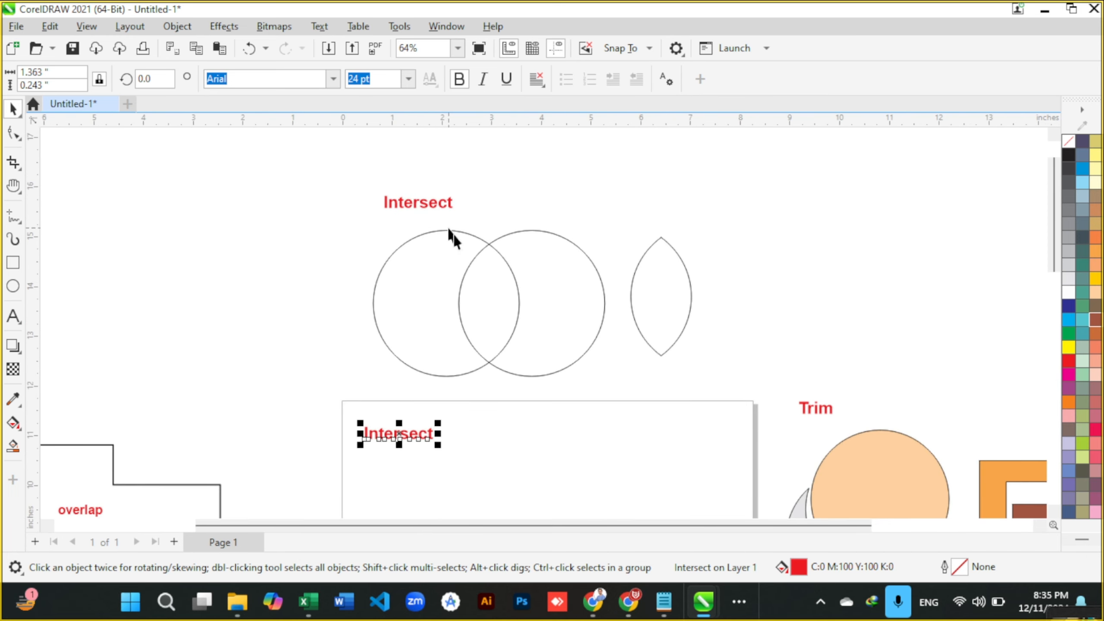
scroll(496, 275, down, 2)
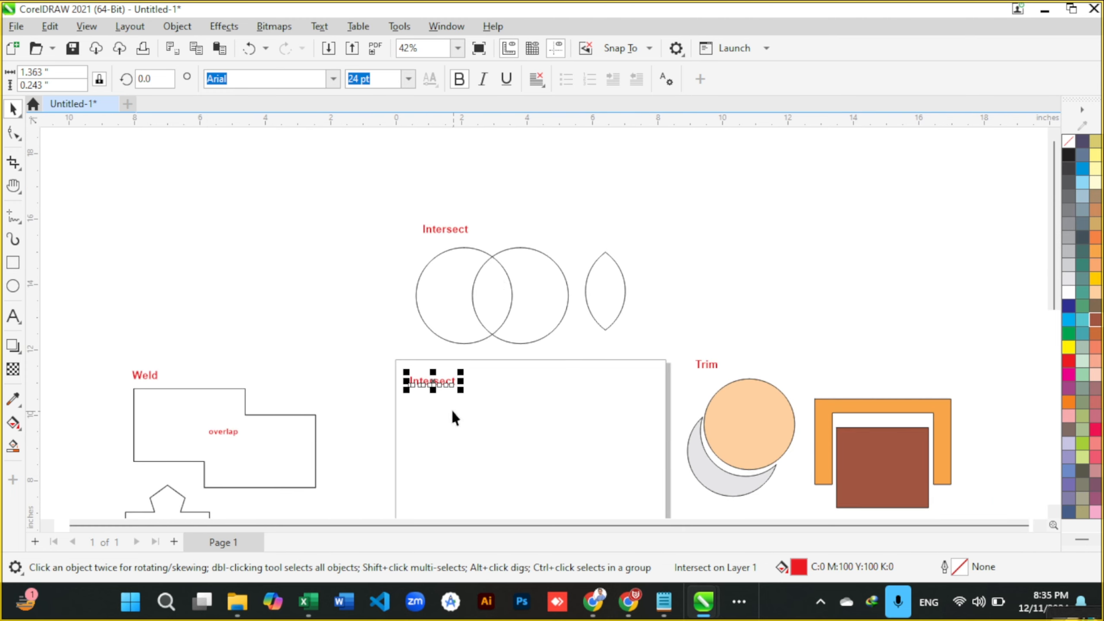
scroll(450, 409, up, 2)
scroll(451, 420, up, 3)
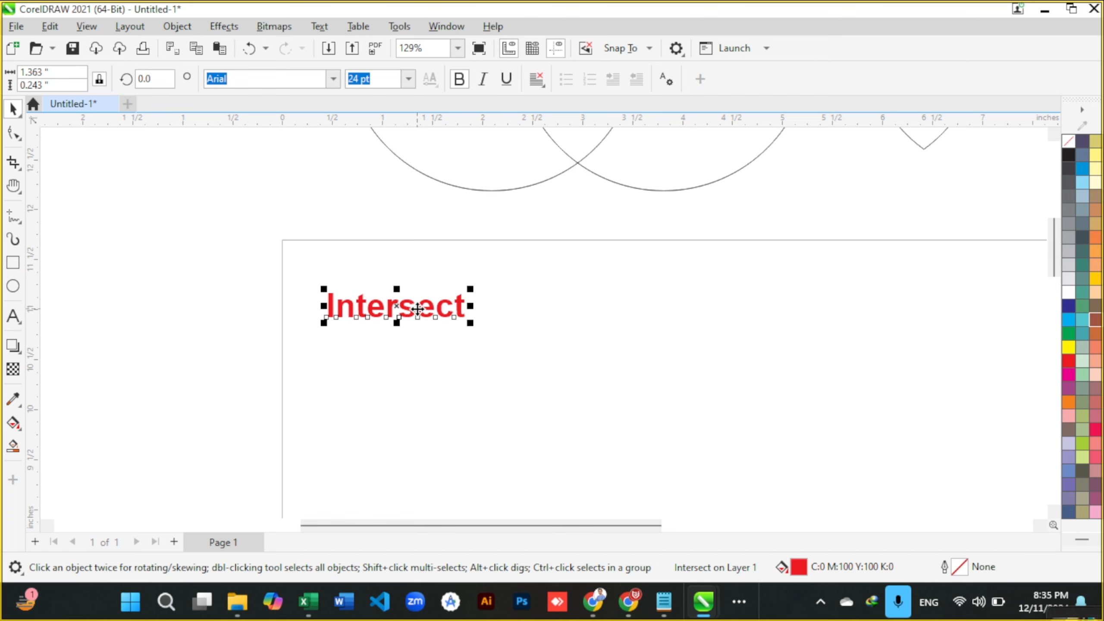
scroll(408, 355, down, 1)
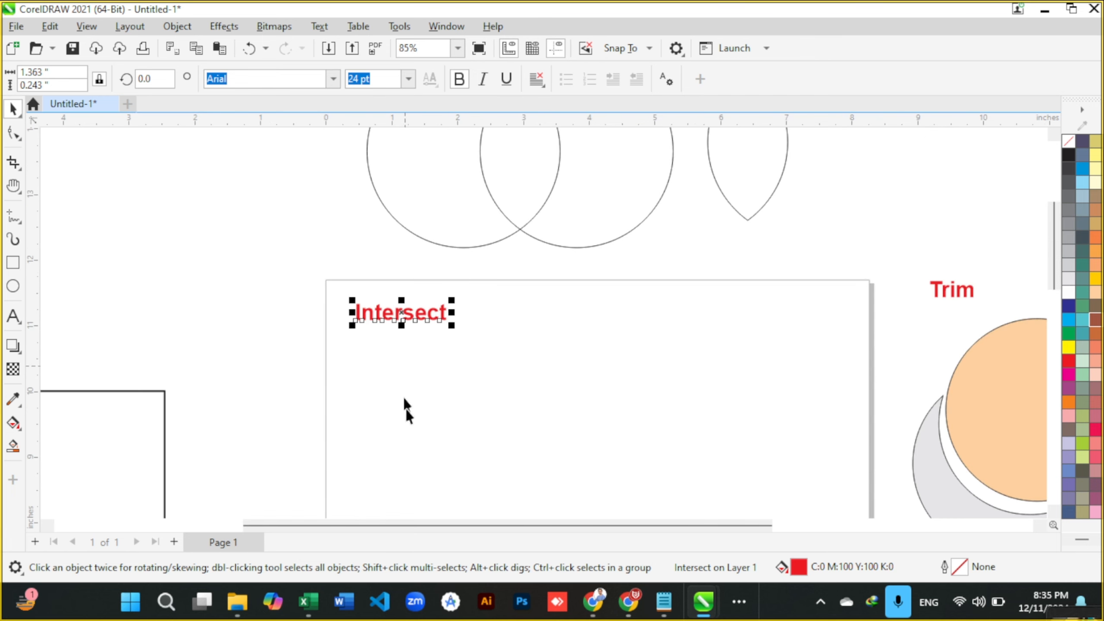
scroll(406, 410, down, 3)
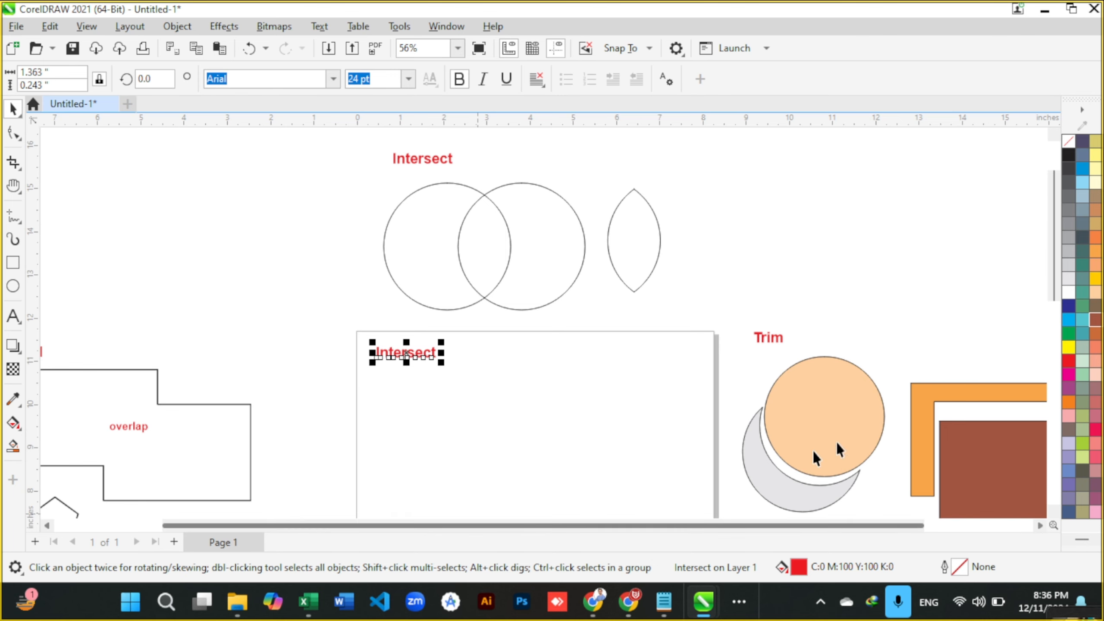
Step: Draw a rectangle about 3.85 by 2.64 inches below the label on the page
drag(1056, 281, 1055, 309)
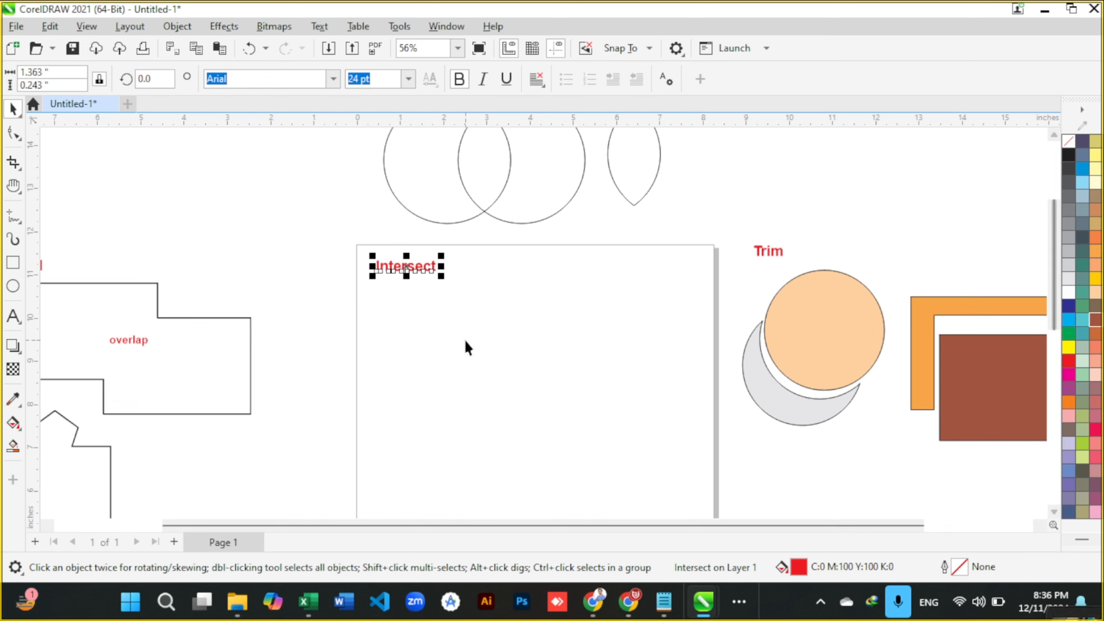
click(448, 351)
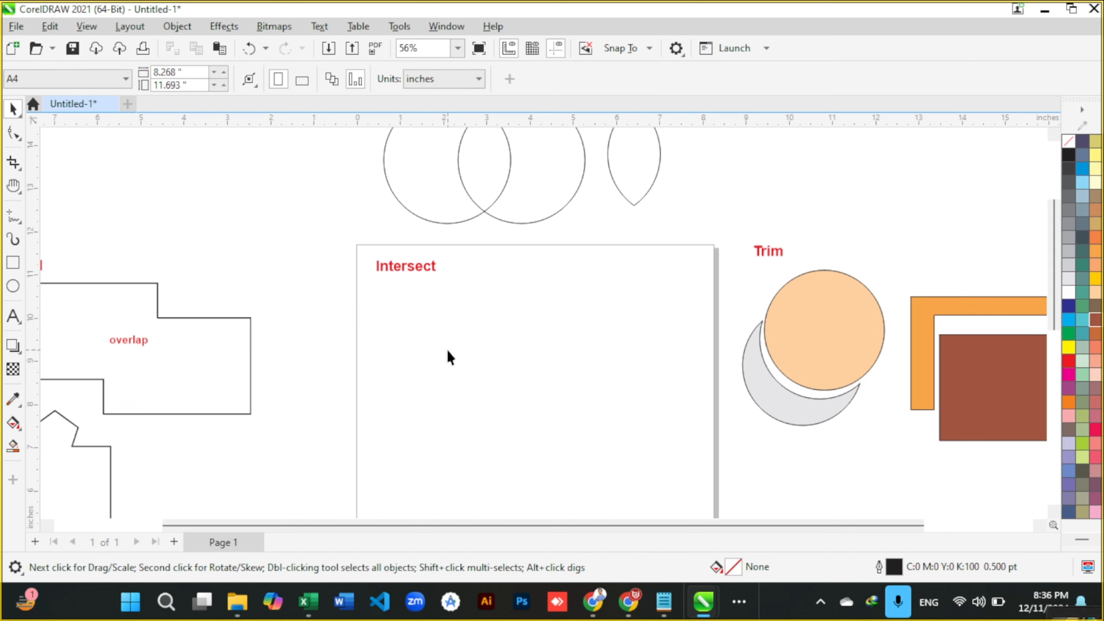
key(F6)
drag(379, 299, 546, 412)
key(space)
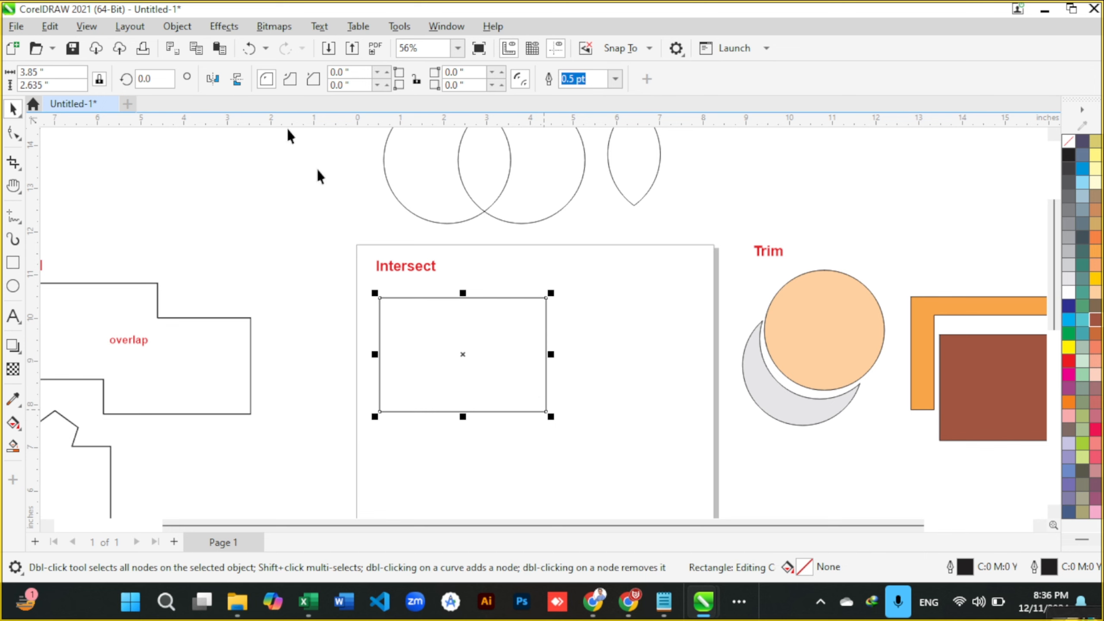
Step: Change the label above the rectangle on the page to read "Simplify"
click(410, 273)
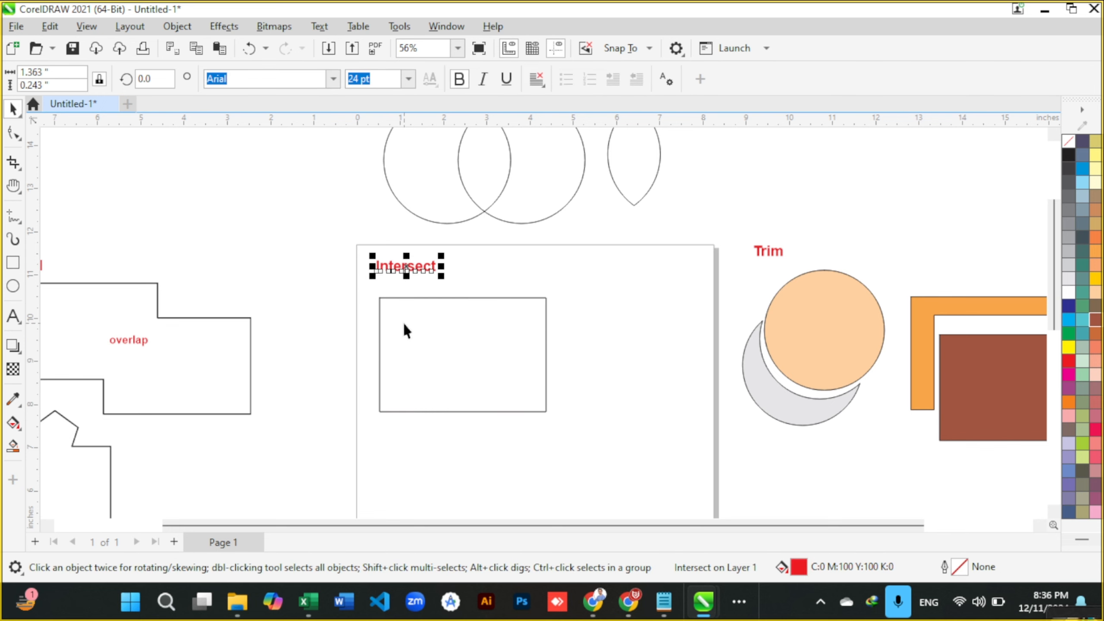
click(408, 314)
click(402, 264)
key(F7)
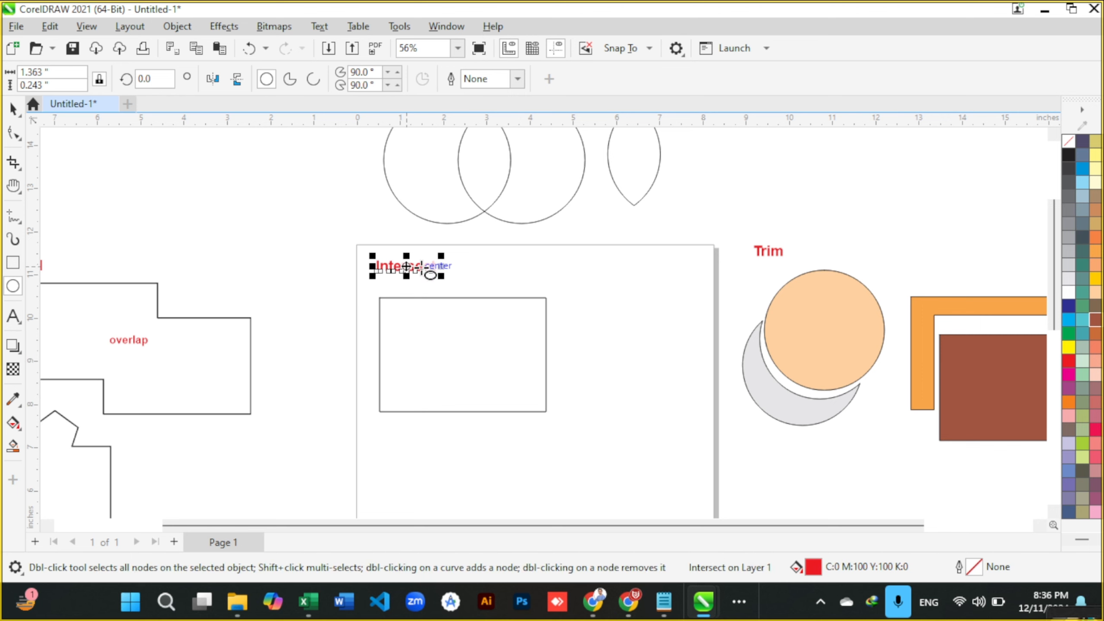
key(F8)
key(ctrl+a)
text(S)
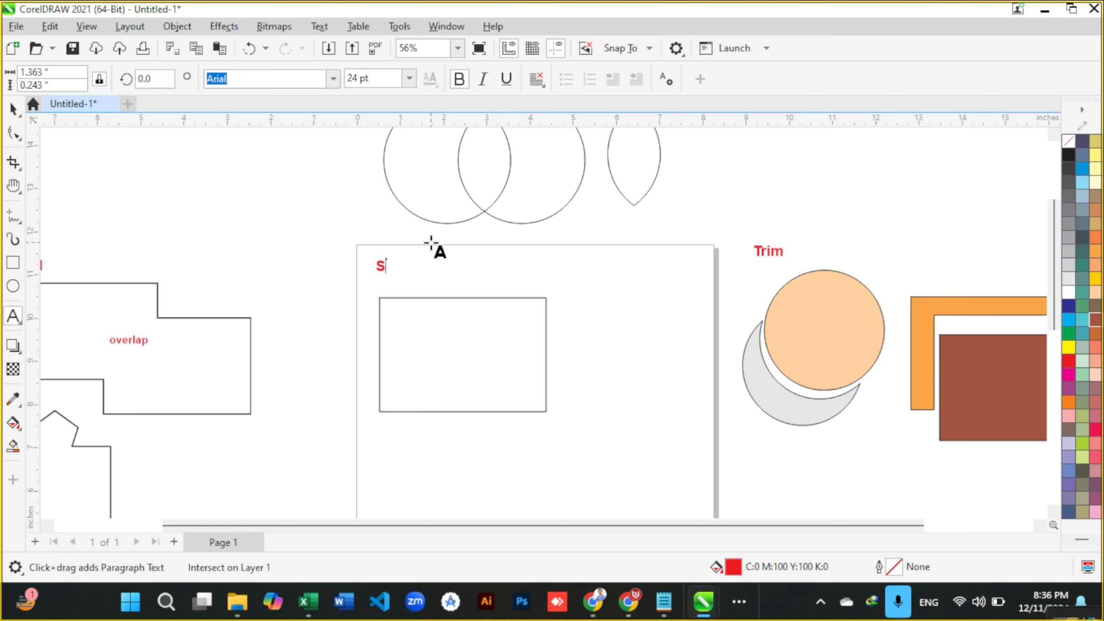
text(implify)
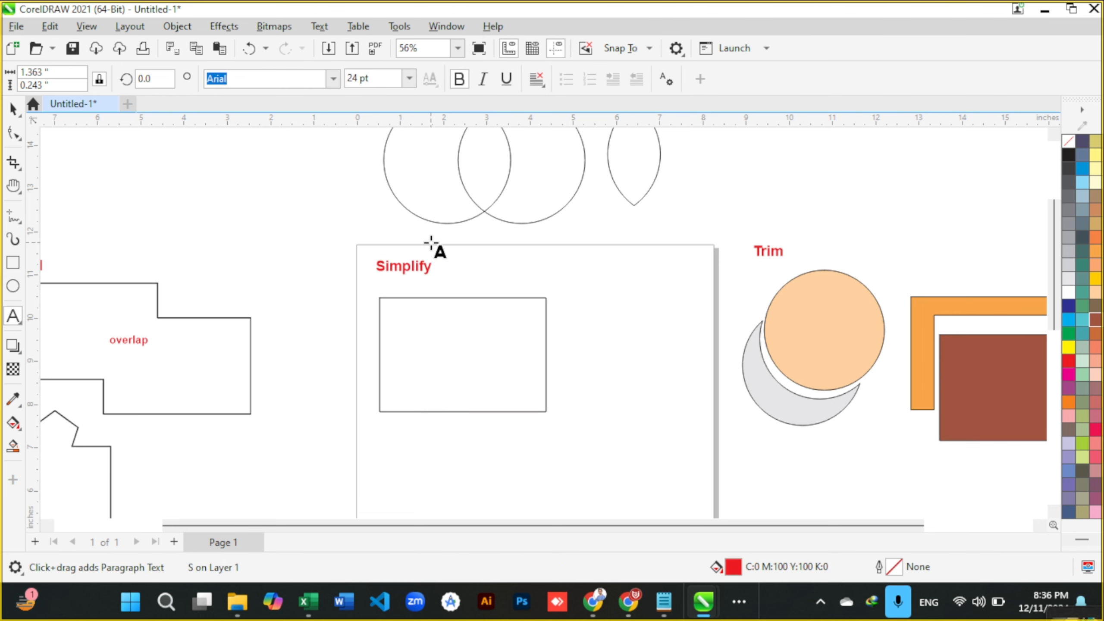
key(ctrl+space)
Step: Place a copy of the rectangle down and to the right so that it overlaps the original's lower-right part
scroll(417, 278, up, 2)
click(406, 307)
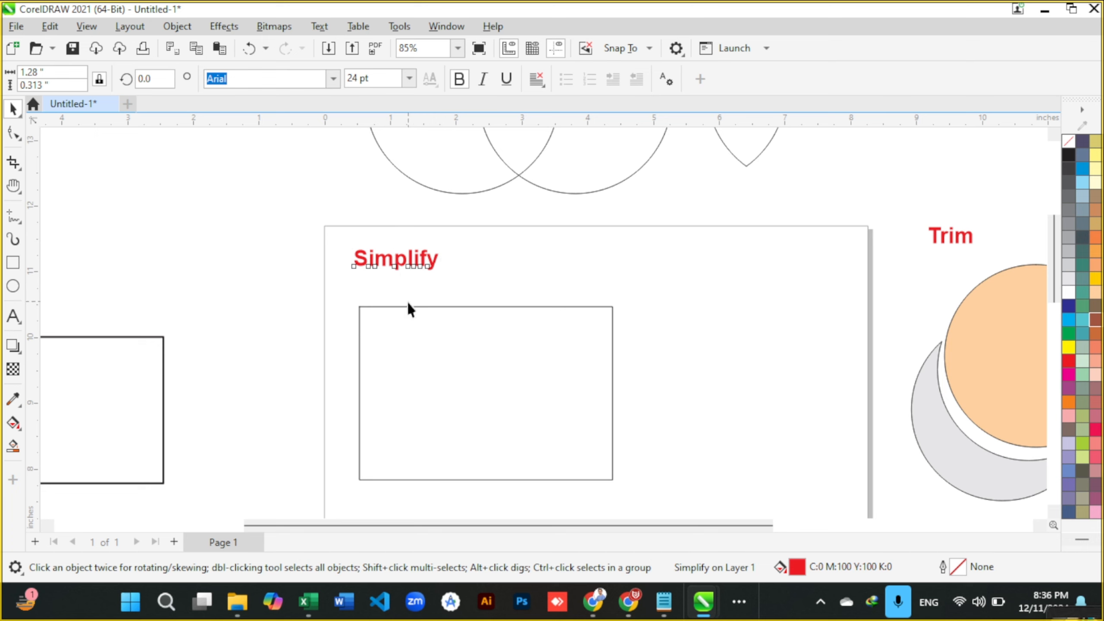
drag(485, 344, 521, 344)
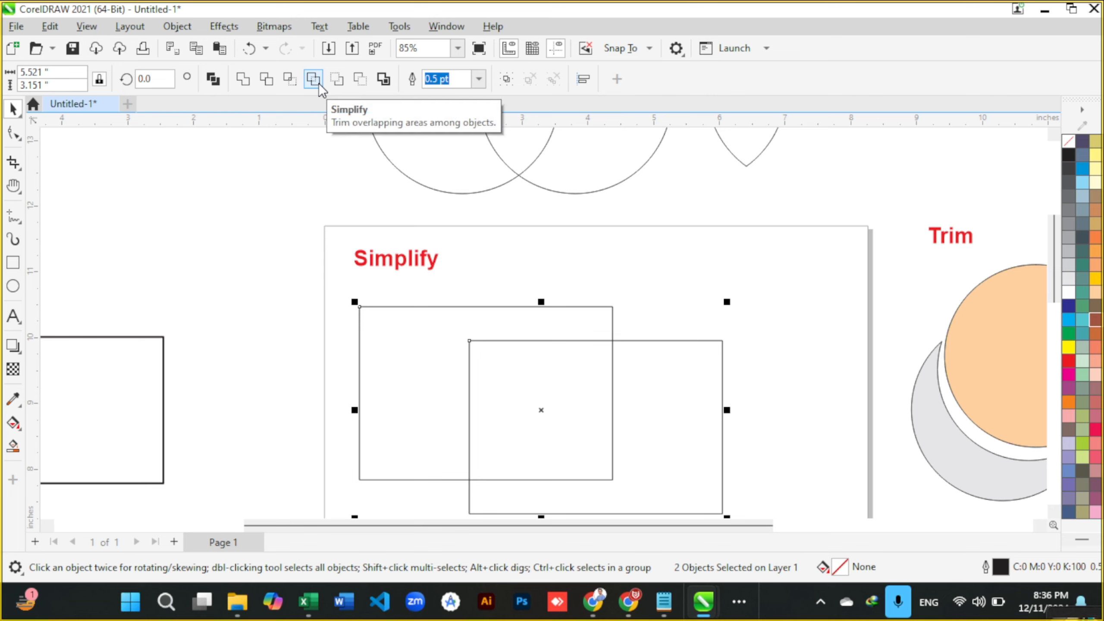
scroll(547, 268, down, 1)
click(549, 312)
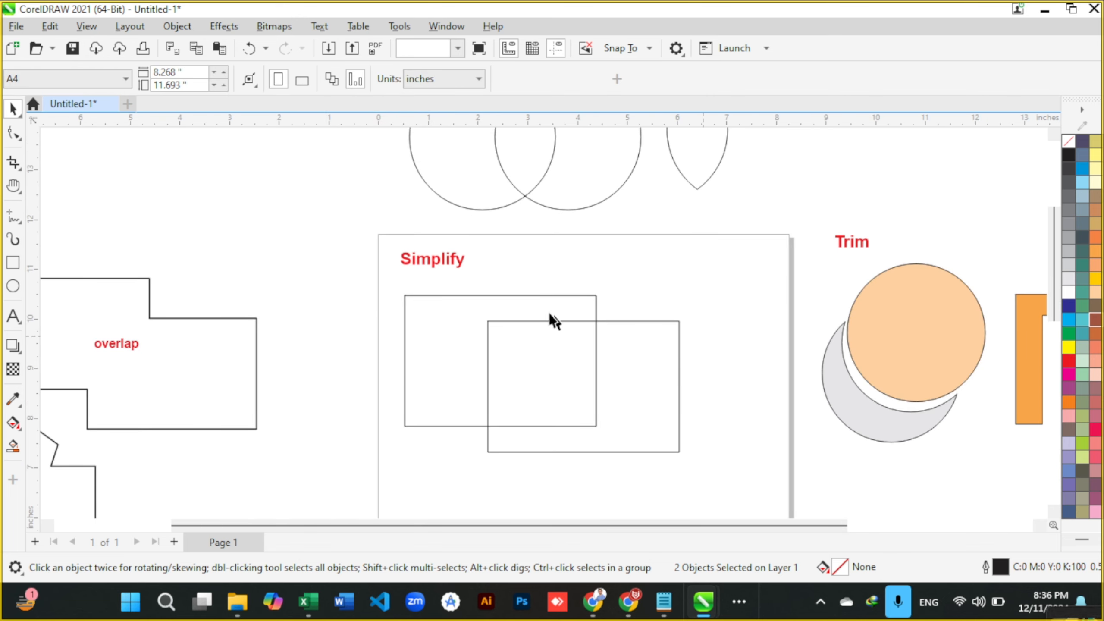
Step: Fill the upper-left rectangle with yellow (C0 M20 Y100 K0) and the overlapping lower-right one with green (C100 M0 Y100 K0)
click(539, 307)
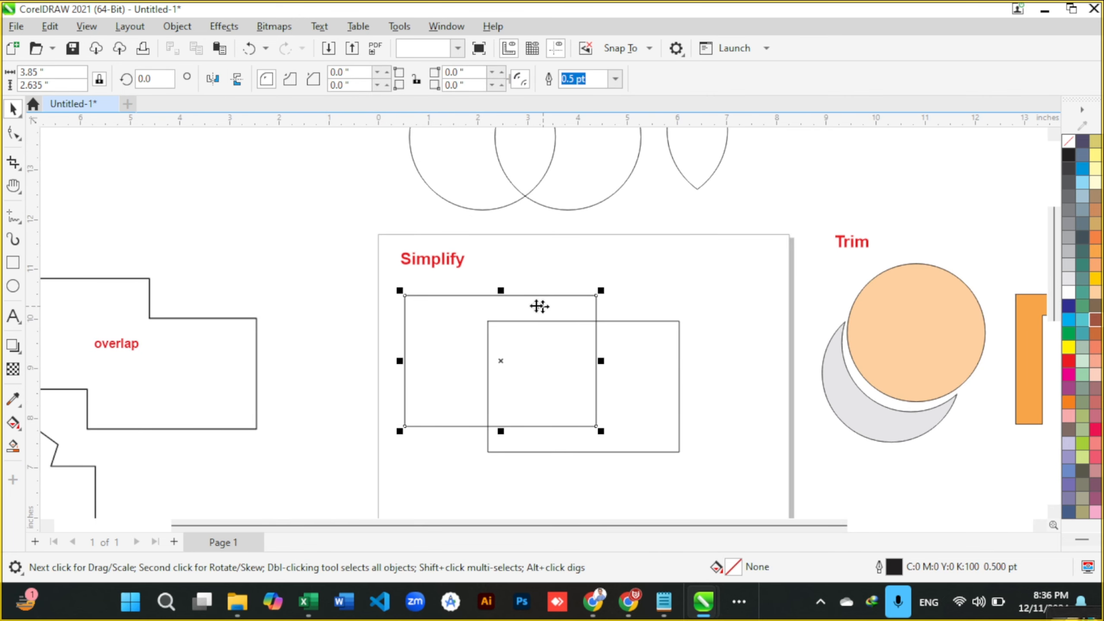
click(1096, 278)
click(678, 373)
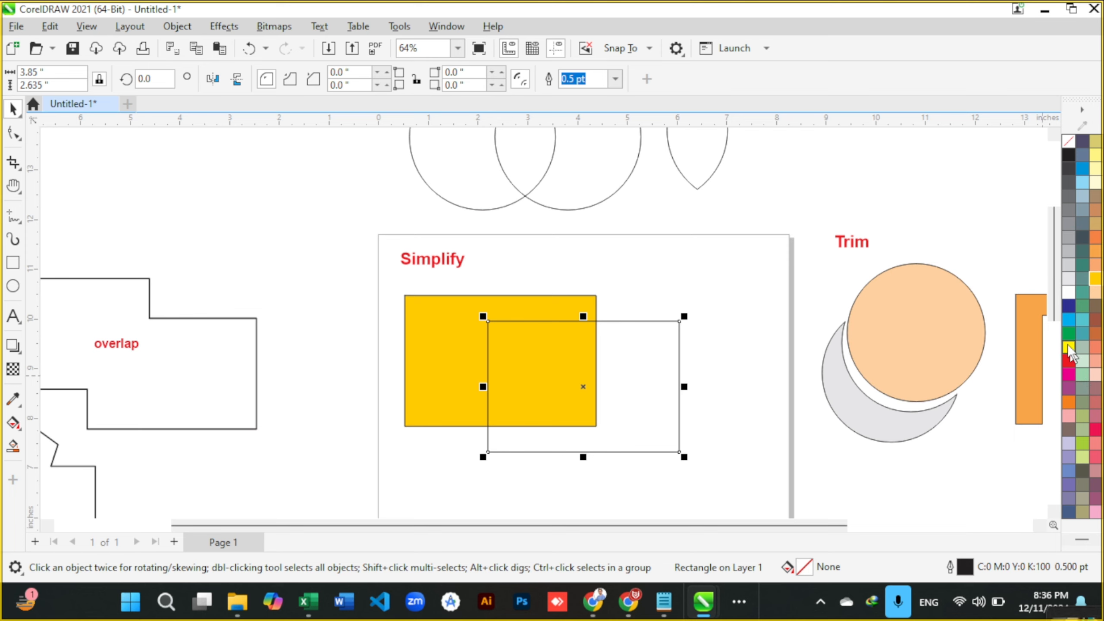
click(1068, 334)
Step: Place a copy of the green rectangle down and to the left over the other two, and fill it with red (C0 M100 Y100 K0)
drag(601, 399, 519, 418)
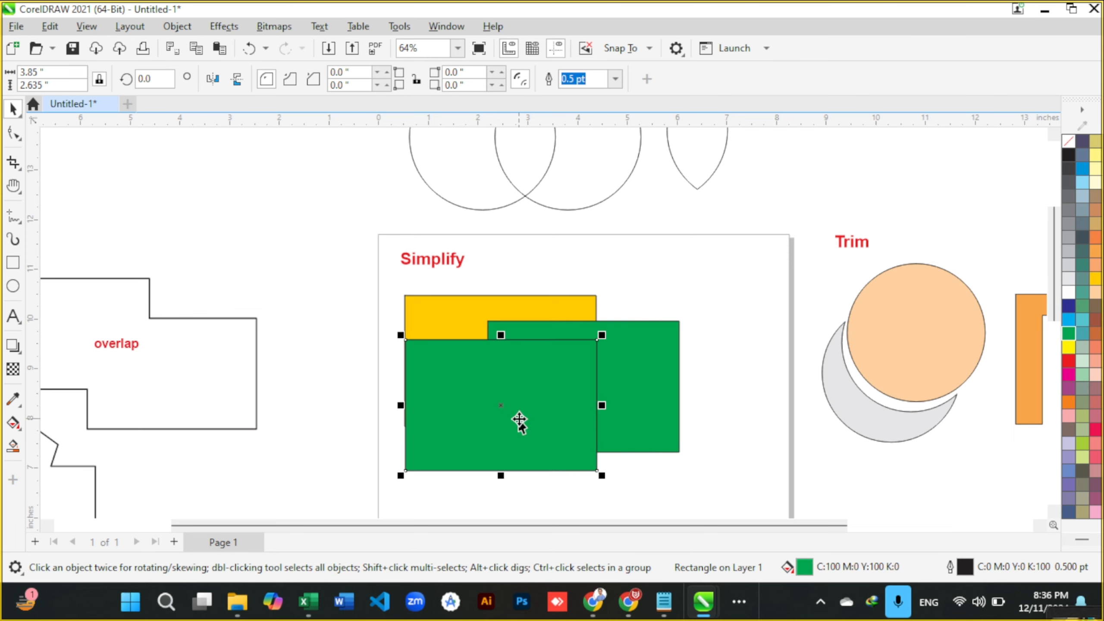
click(1068, 360)
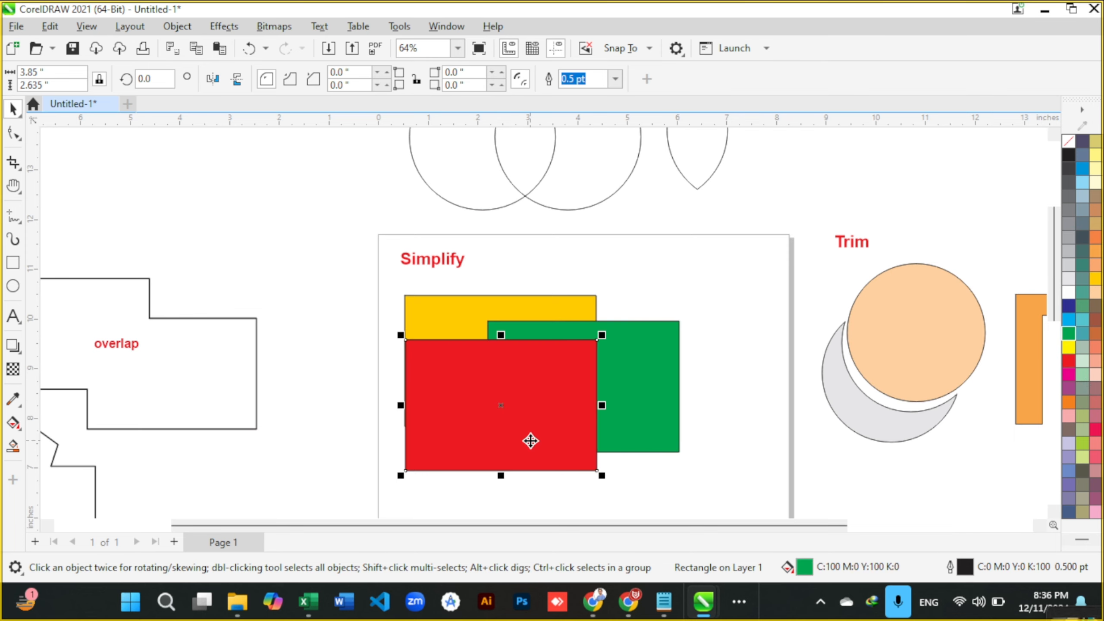
Step: Trim the yellow rectangle at the back with the red and green rectangles in front of it
scroll(513, 441, up, 1)
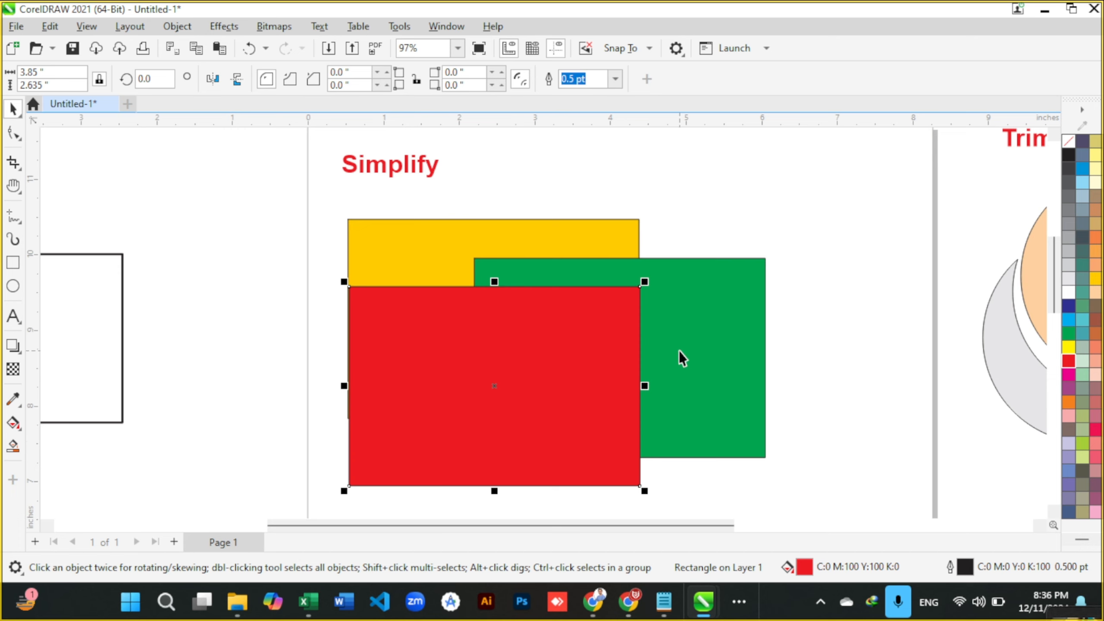
shift+click(687, 328)
shift+click(565, 230)
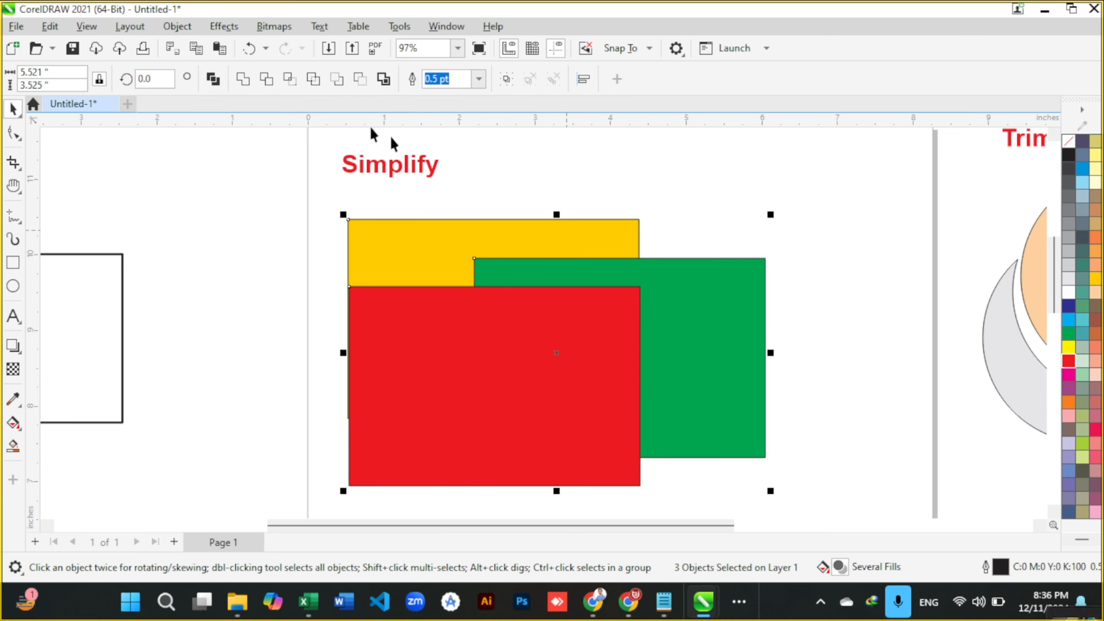
click(267, 81)
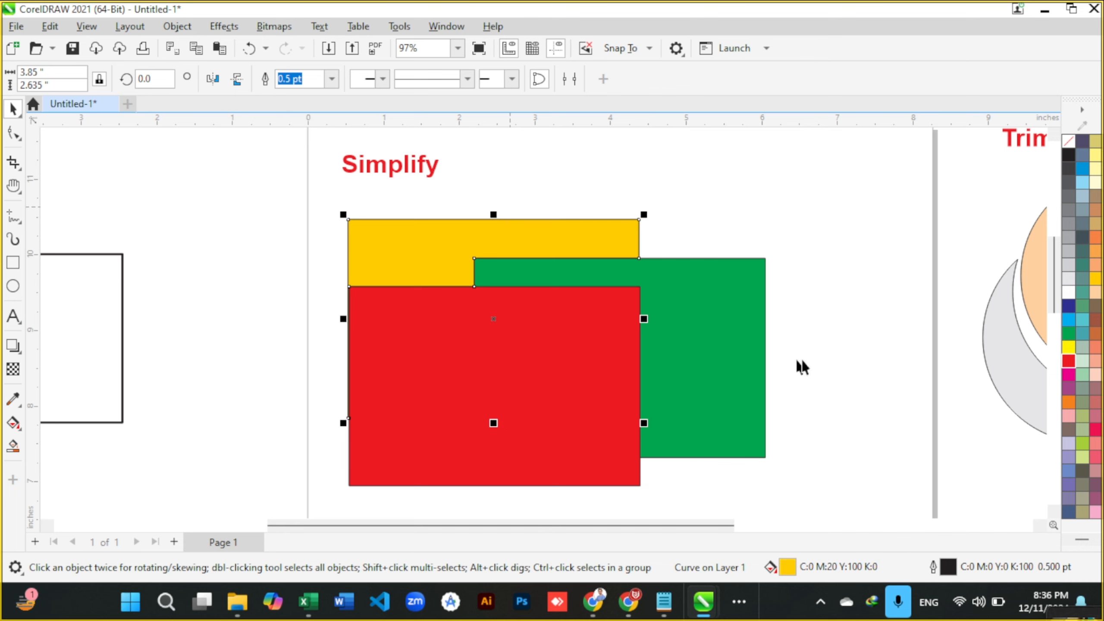
key(Escape)
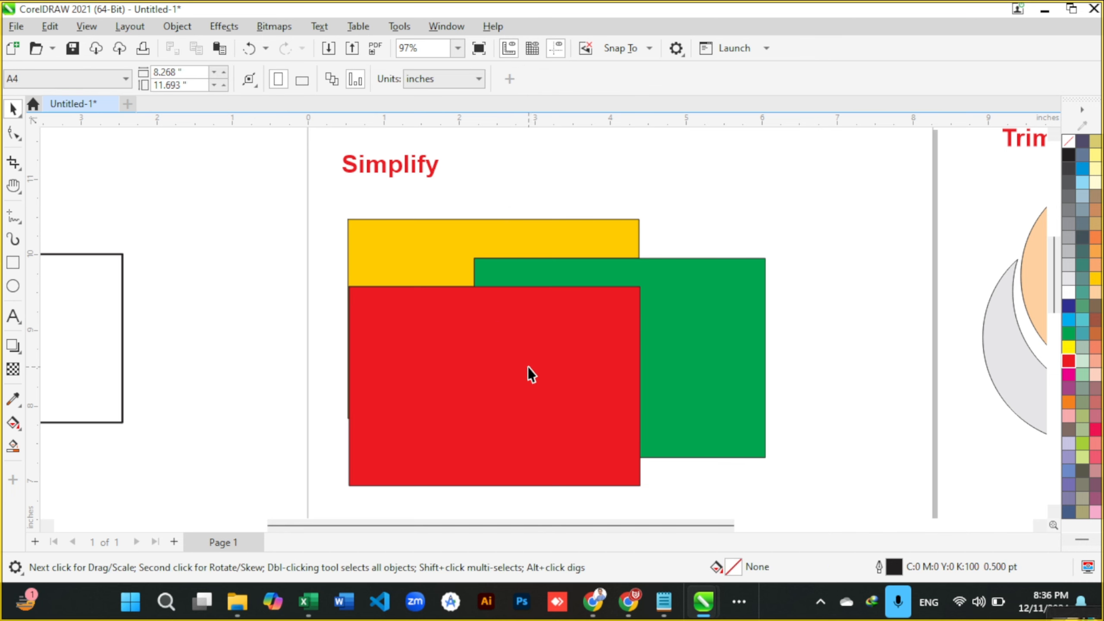
Step: Move the red rectangle aside to inspect the trimmed yellow shape, try moving the green one, and undo the moves and the trim
drag(517, 370, 706, 447)
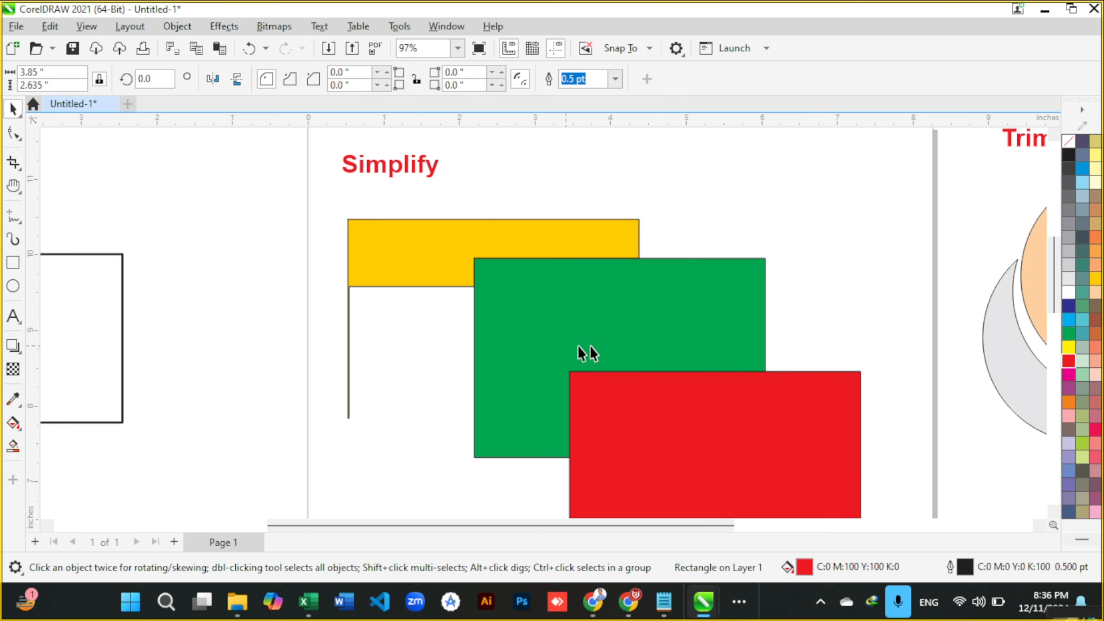
drag(587, 348, 848, 335)
key(ctrl+z)
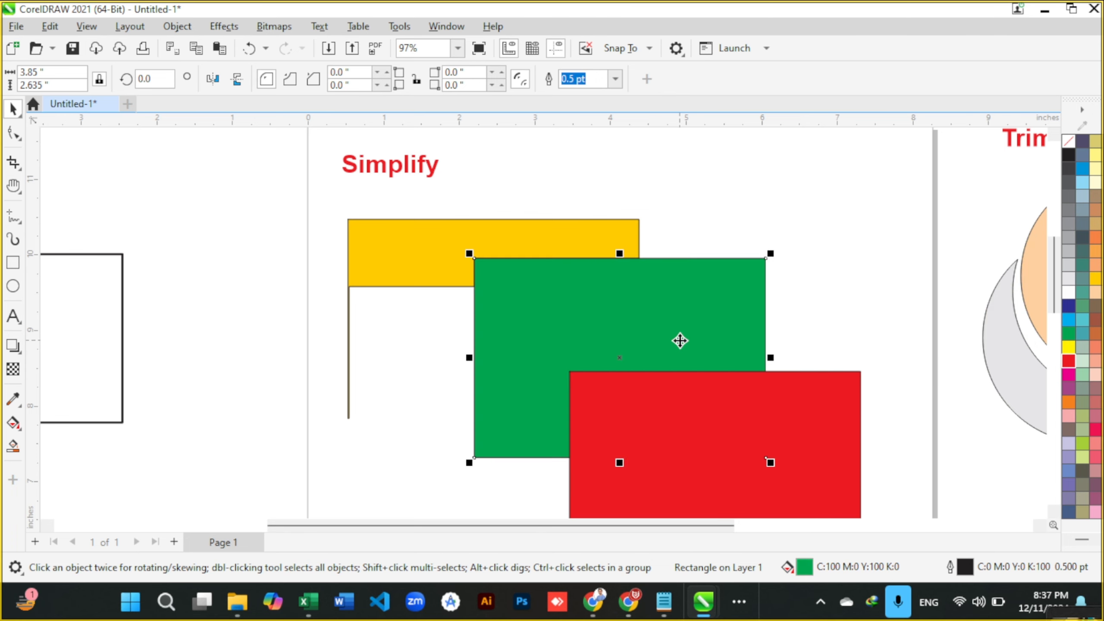
key(ctrl+z)
key(ctrl+z)
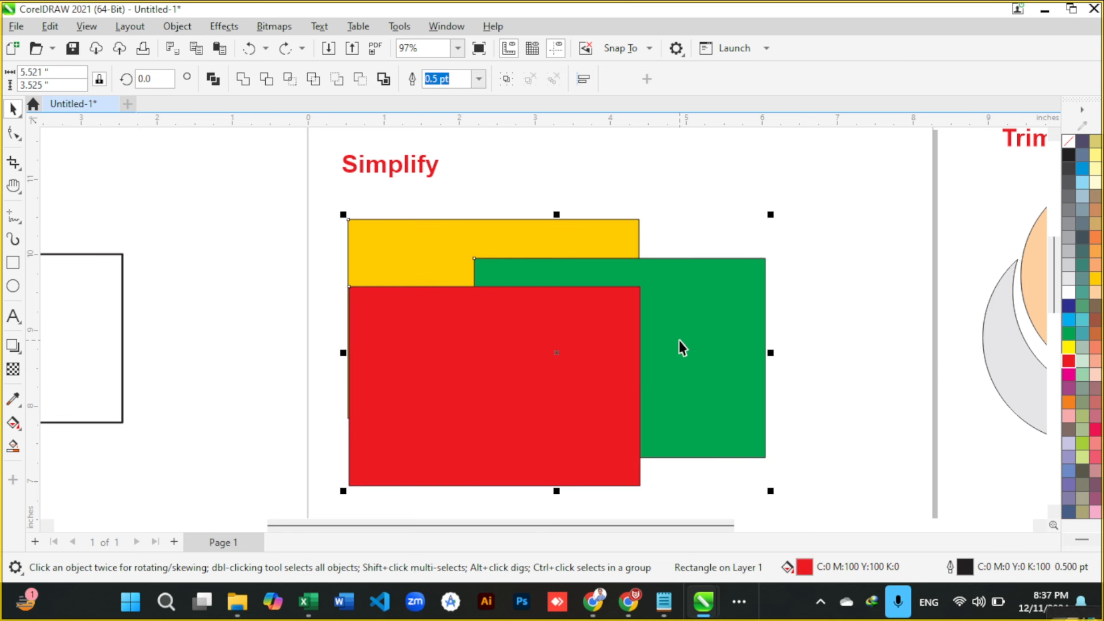
click(777, 276)
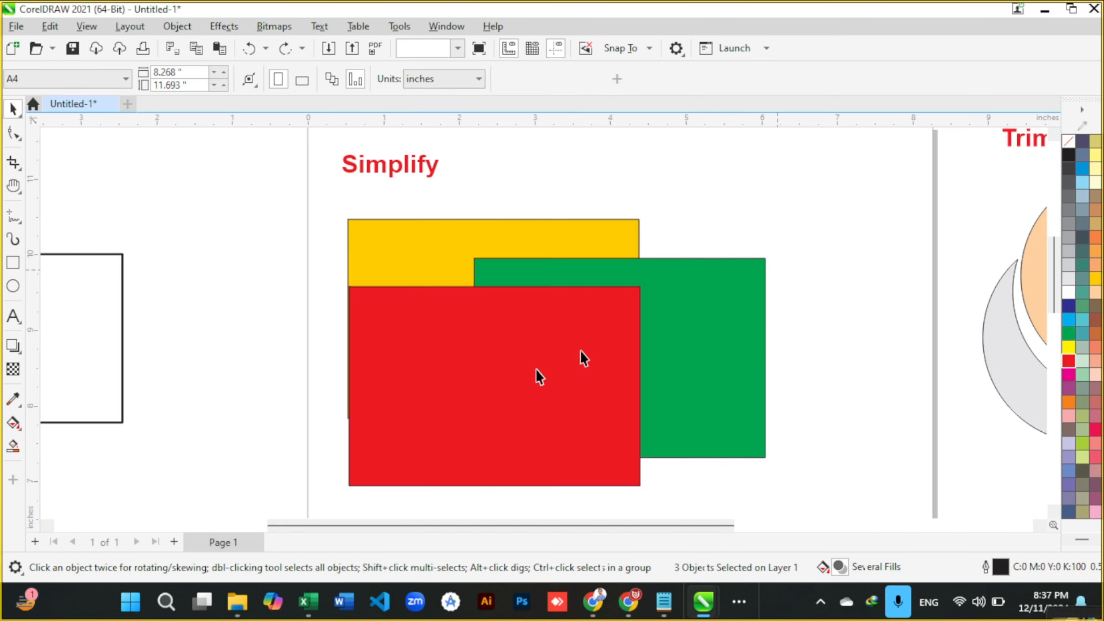
Step: Shift the green rectangle down and right, and place the red one over the lower-left parts of the yellow and green rectangles
drag(515, 377, 369, 414)
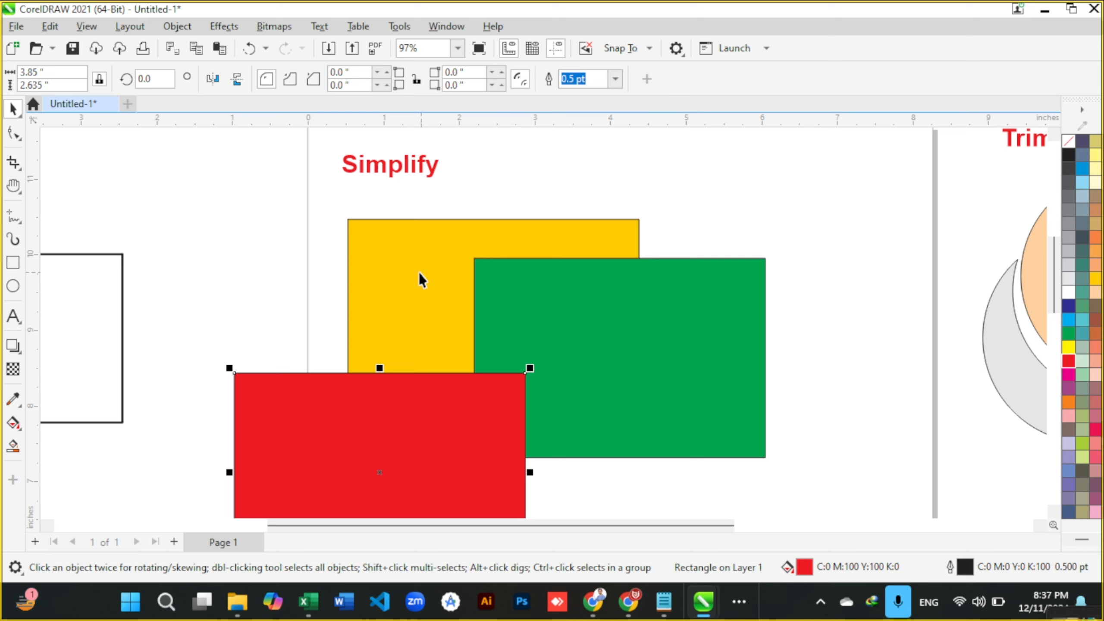
drag(357, 458, 297, 410)
drag(577, 322, 606, 352)
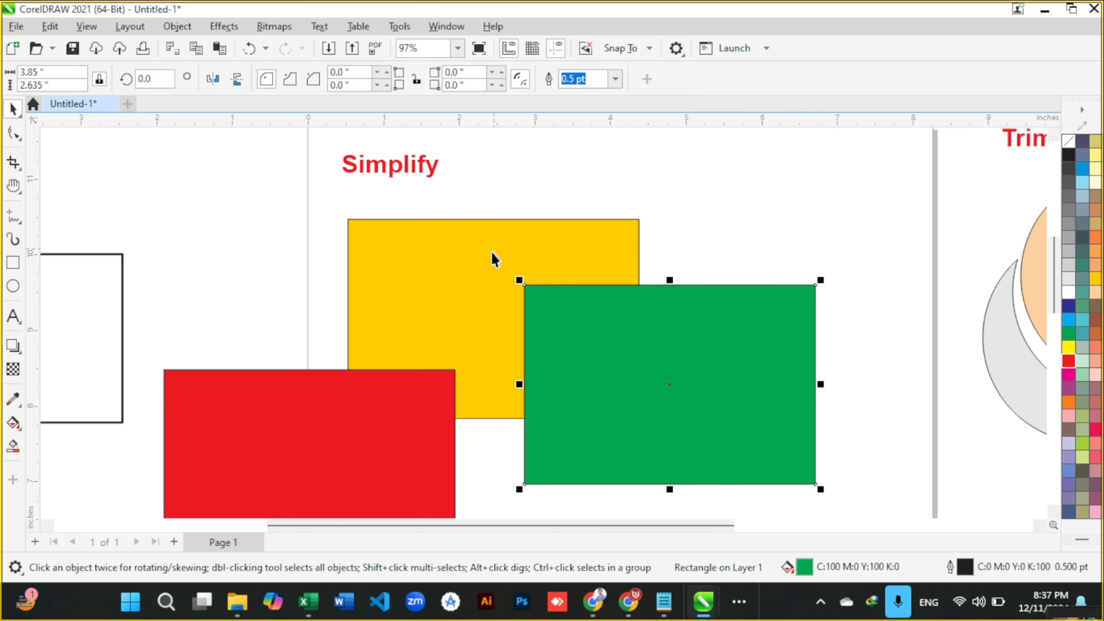
drag(391, 447, 477, 421)
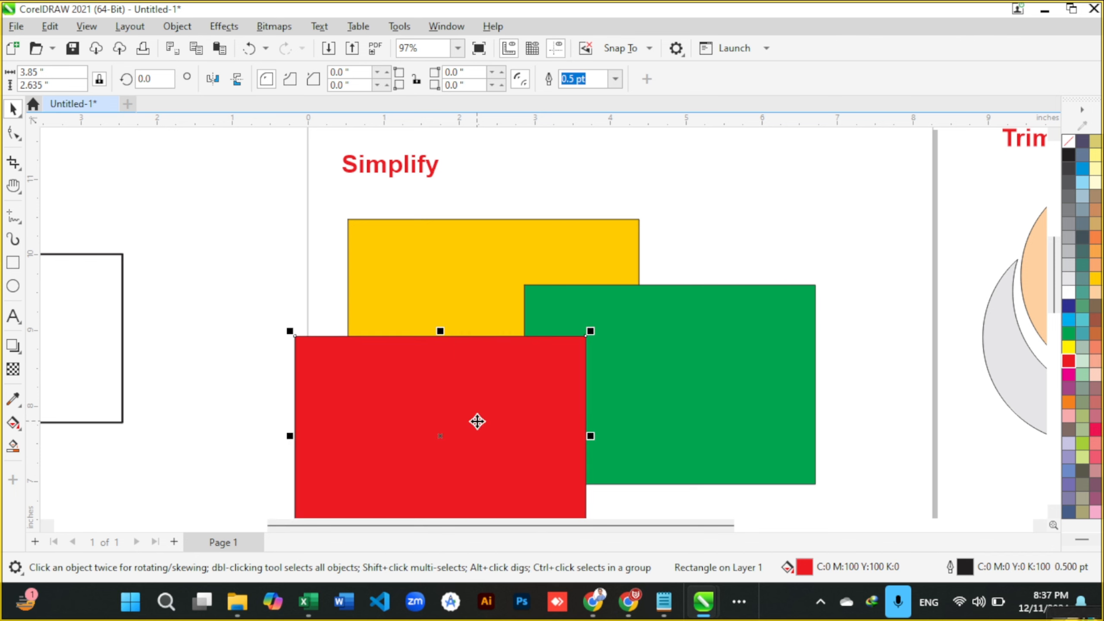
Step: Apply Simplify to the yellow, green and red rectangles together
scroll(535, 316, down, 1)
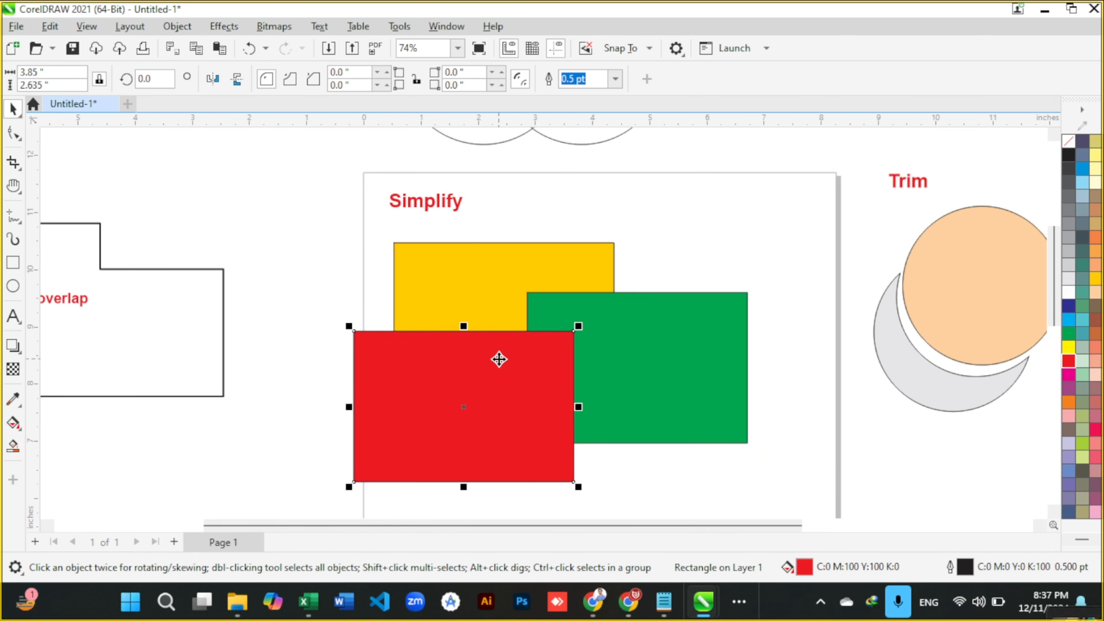
drag(288, 225, 790, 495)
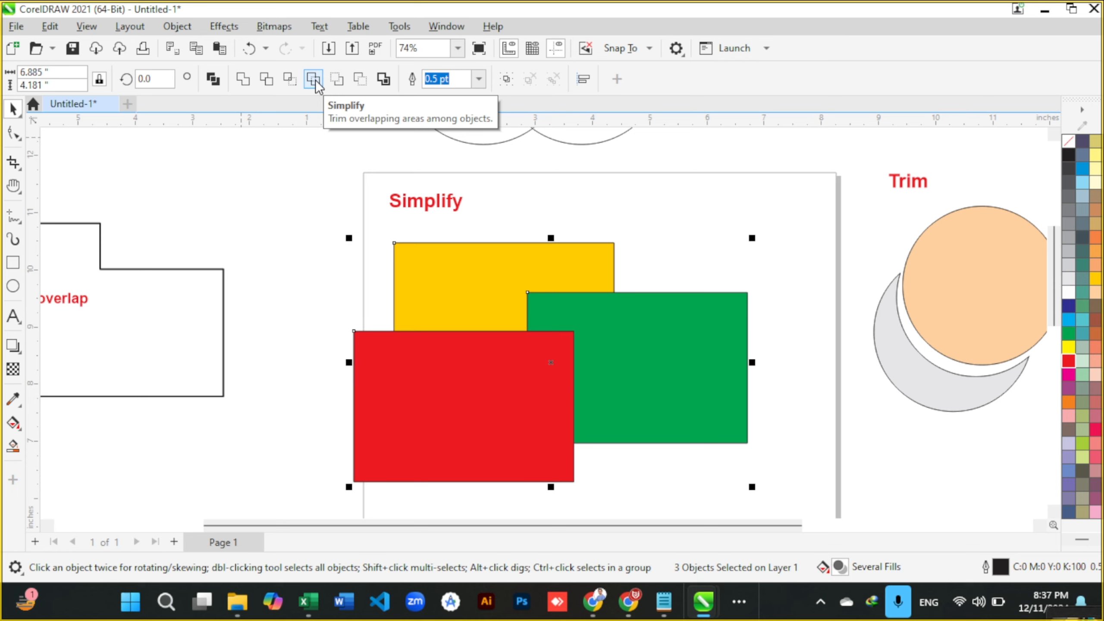
click(313, 78)
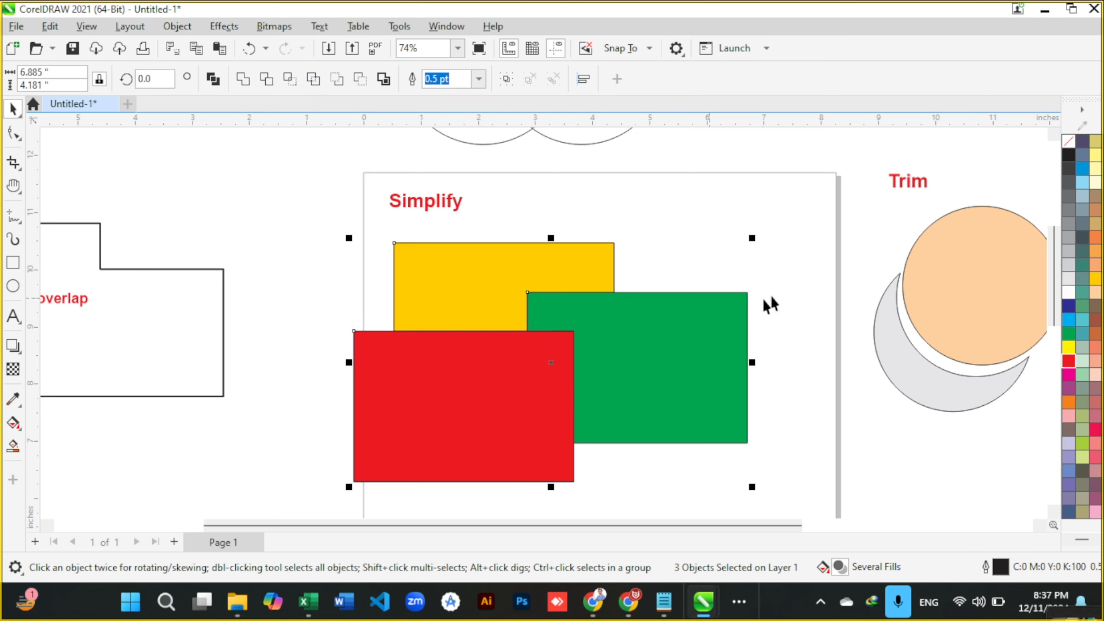
click(811, 338)
Step: Move the red and green shapes apart to inspect the simplified cut-outs, and undo both moves
click(530, 353)
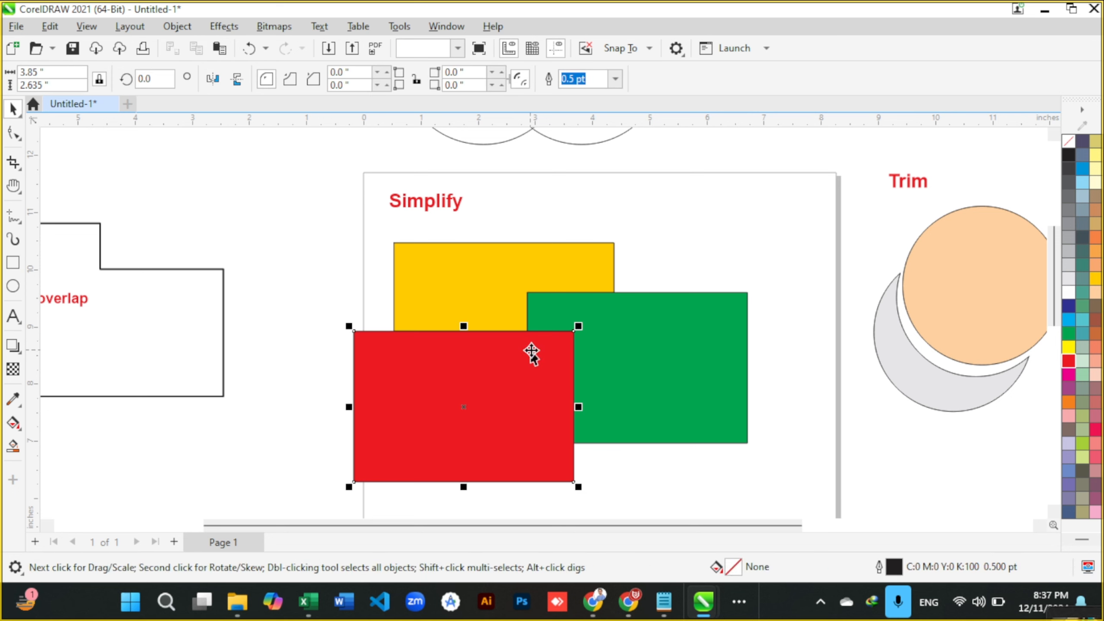
drag(542, 365, 499, 417)
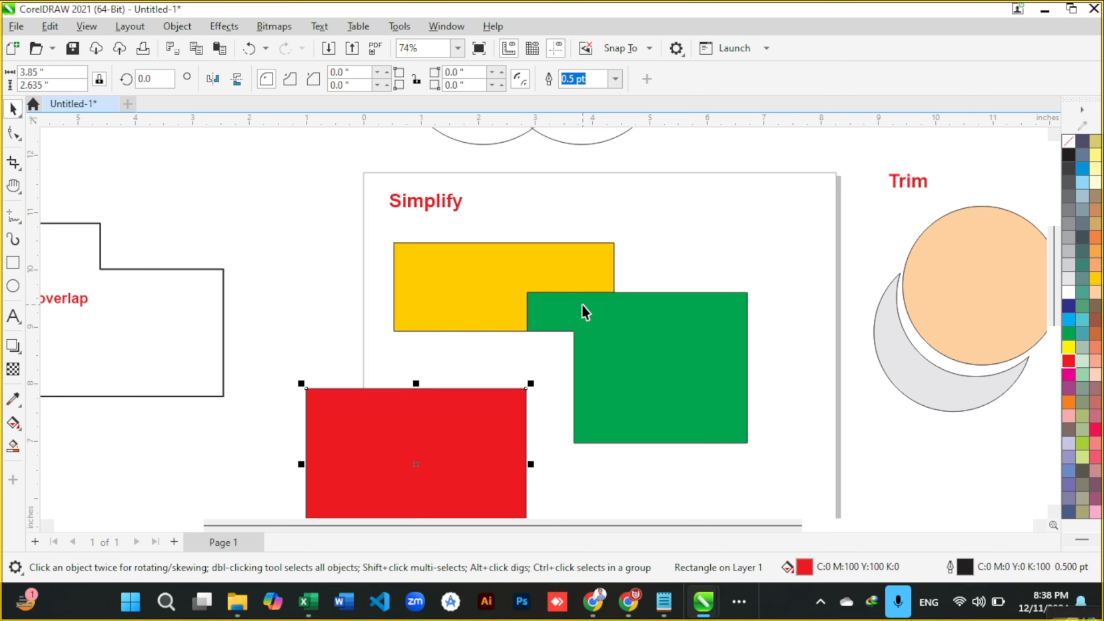
drag(581, 304, 618, 329)
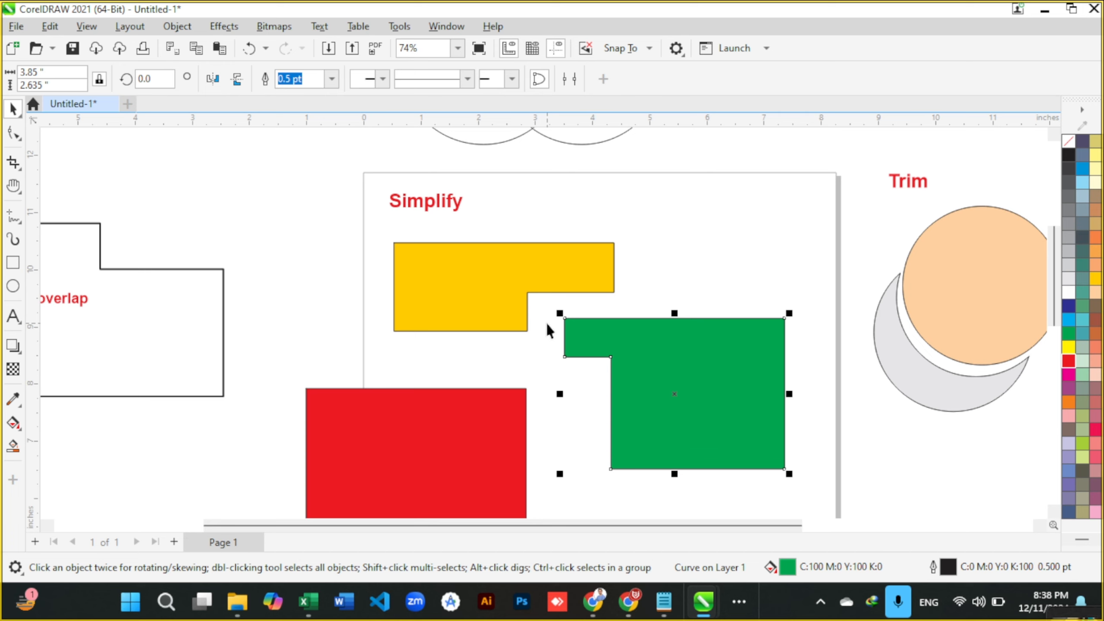
key(ctrl+z)
key(ctrl+z)
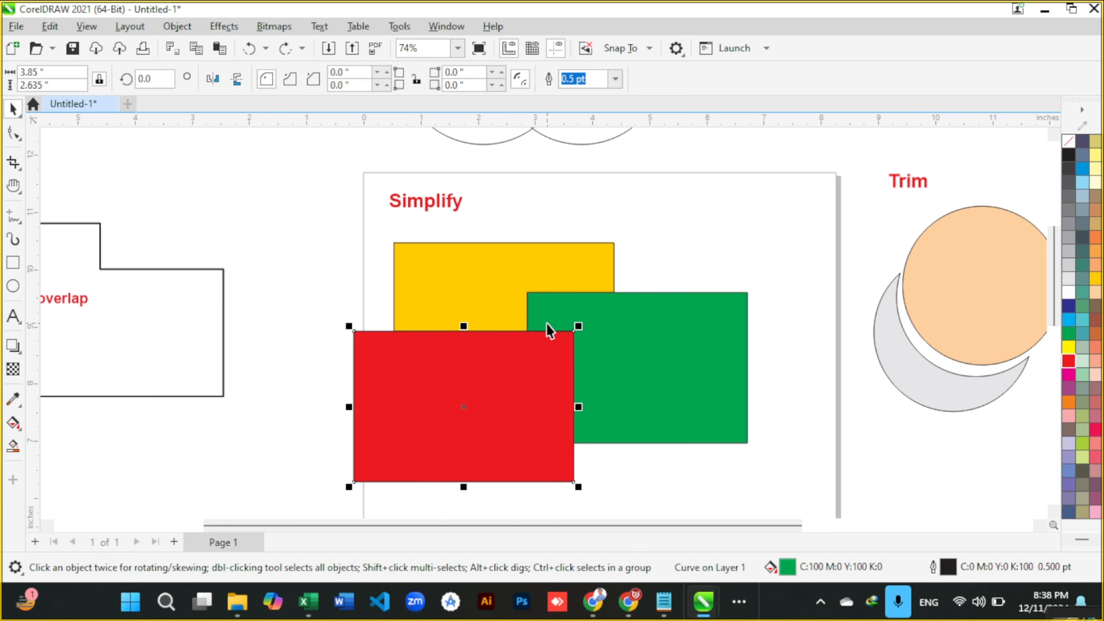
Step: Separate the simplified shapes slightly by moving the red rectangle down and the green shape down and right
scroll(544, 325, down, 1)
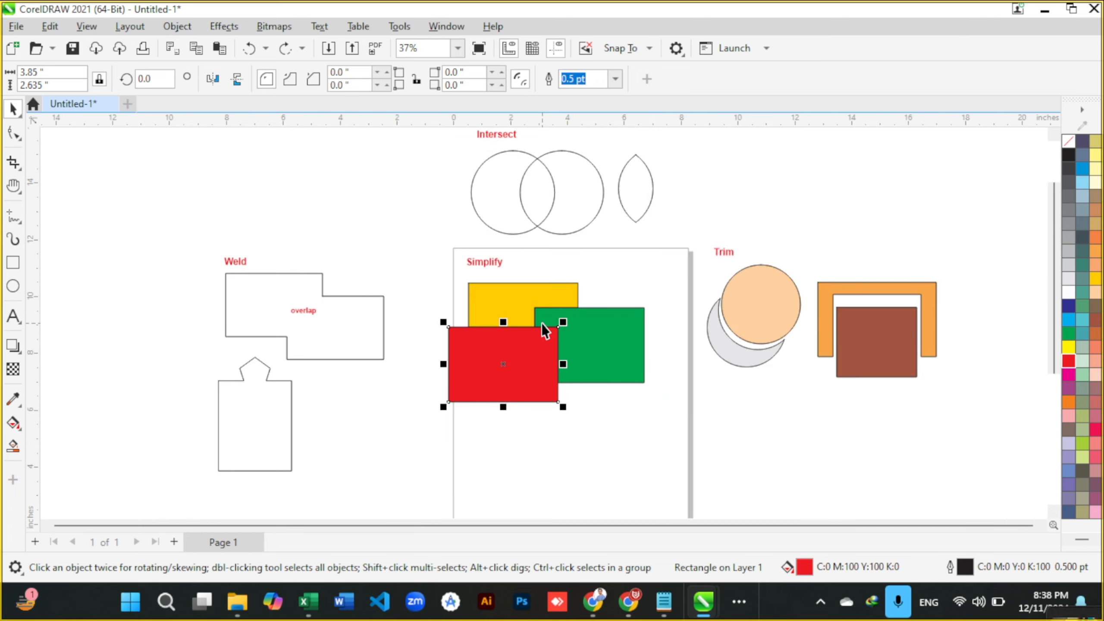
drag(499, 347, 496, 364)
drag(575, 324, 584, 335)
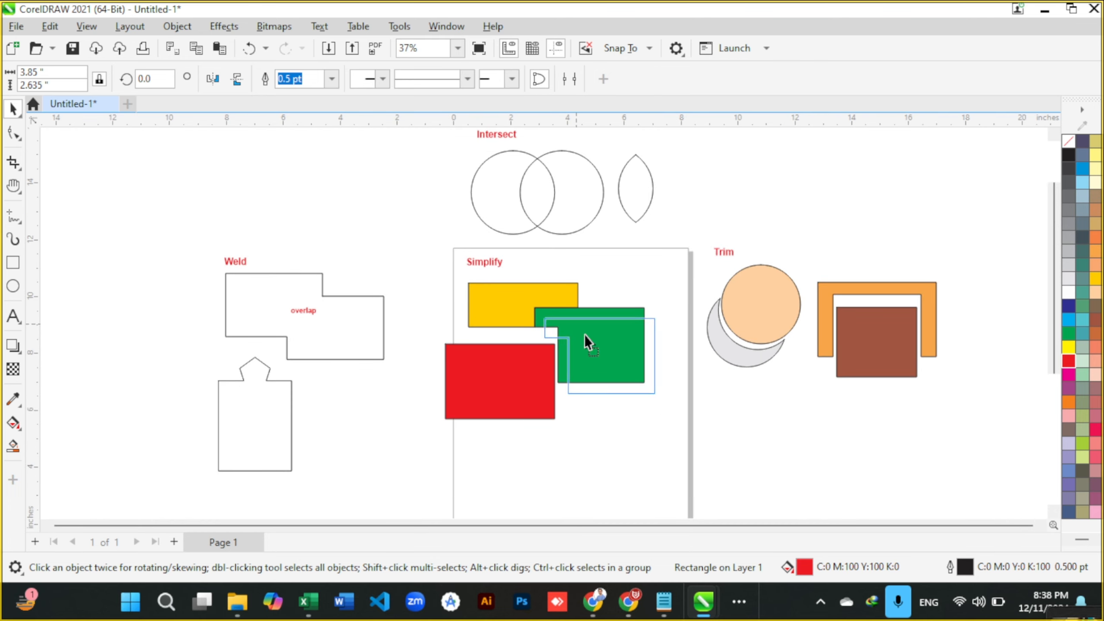
Step: Move the Simplify label and its three coloured shapes off the page to the free area above the Weld example
drag(407, 244, 677, 436)
scroll(591, 357, down, 1)
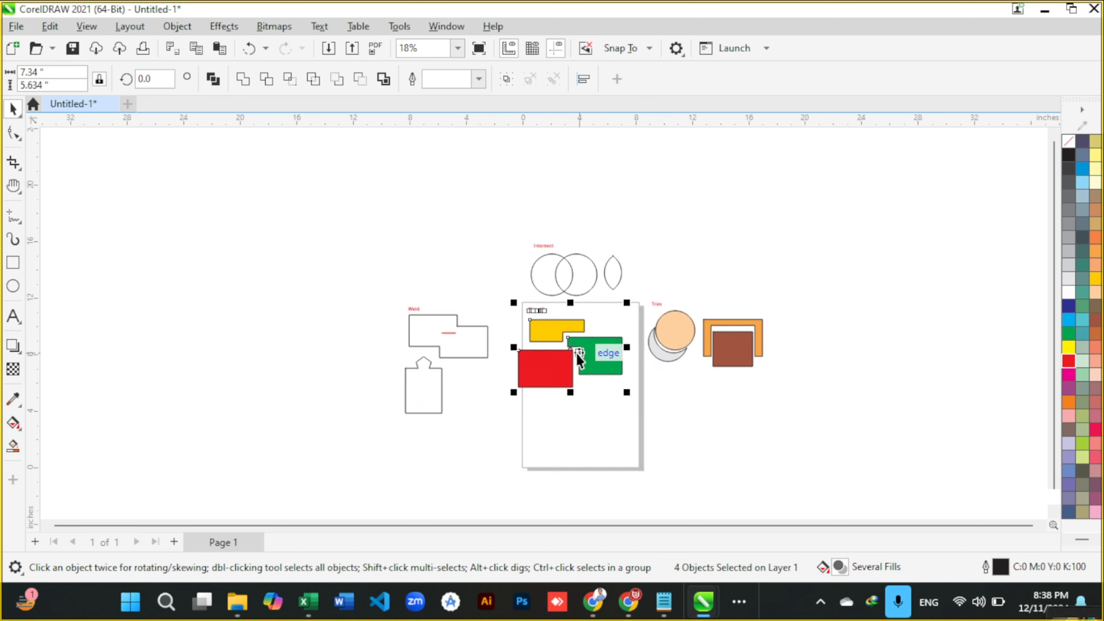
drag(591, 356, 461, 250)
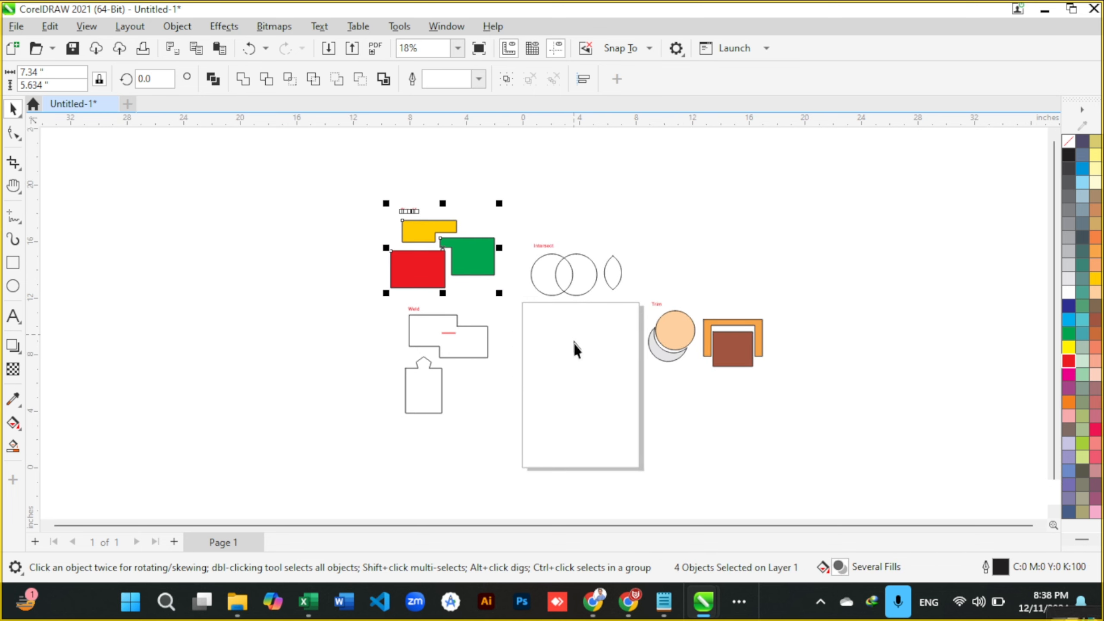
Step: Move the Trim label to the page's upper-left corner and change its text to "Front minus back"
scroll(580, 346, up, 1)
drag(669, 278, 523, 303)
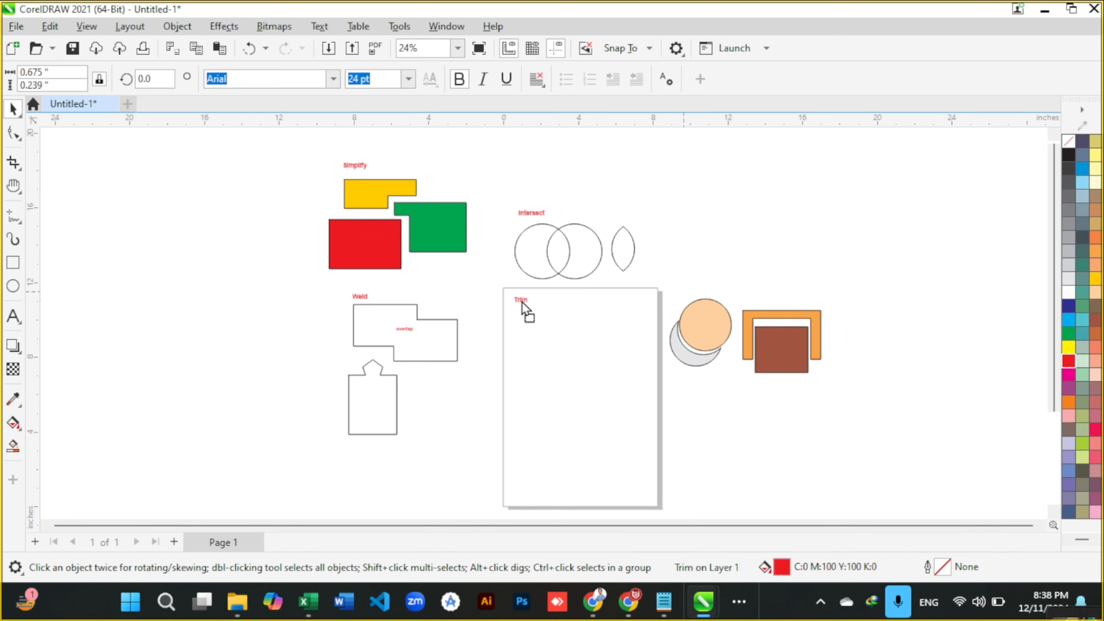
scroll(530, 305, up, 4)
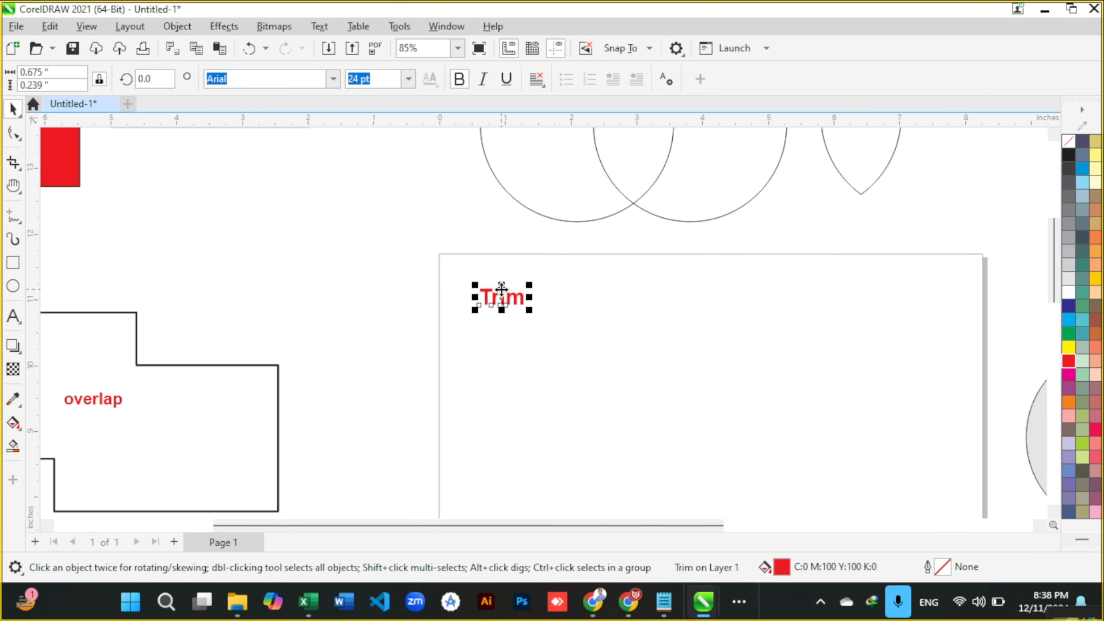
double_click(524, 297)
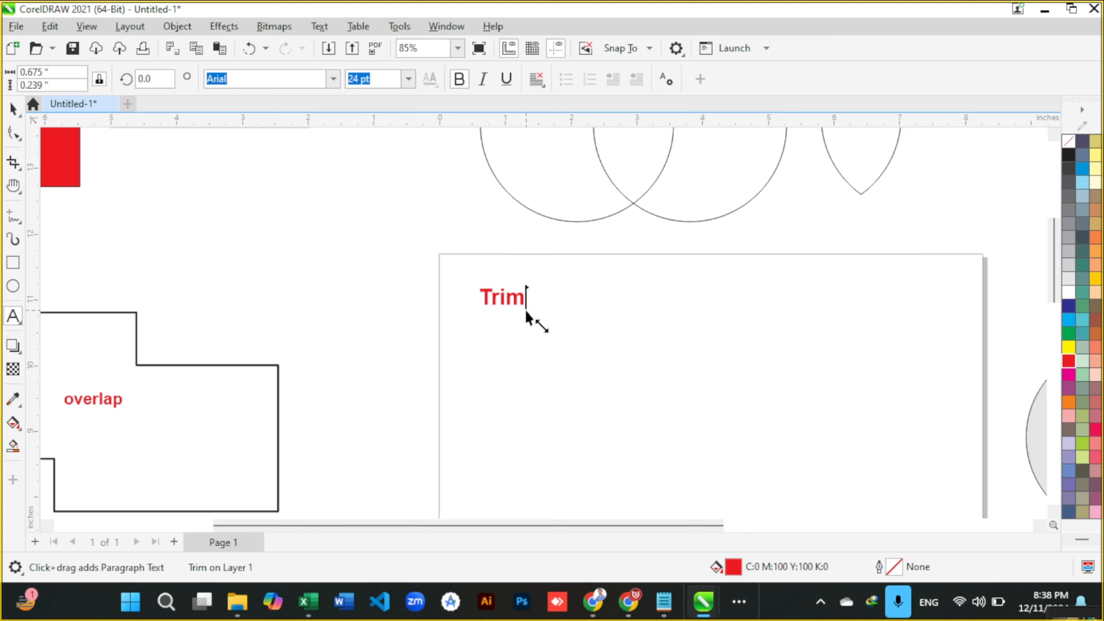
key(ctrl+a)
text(Front )
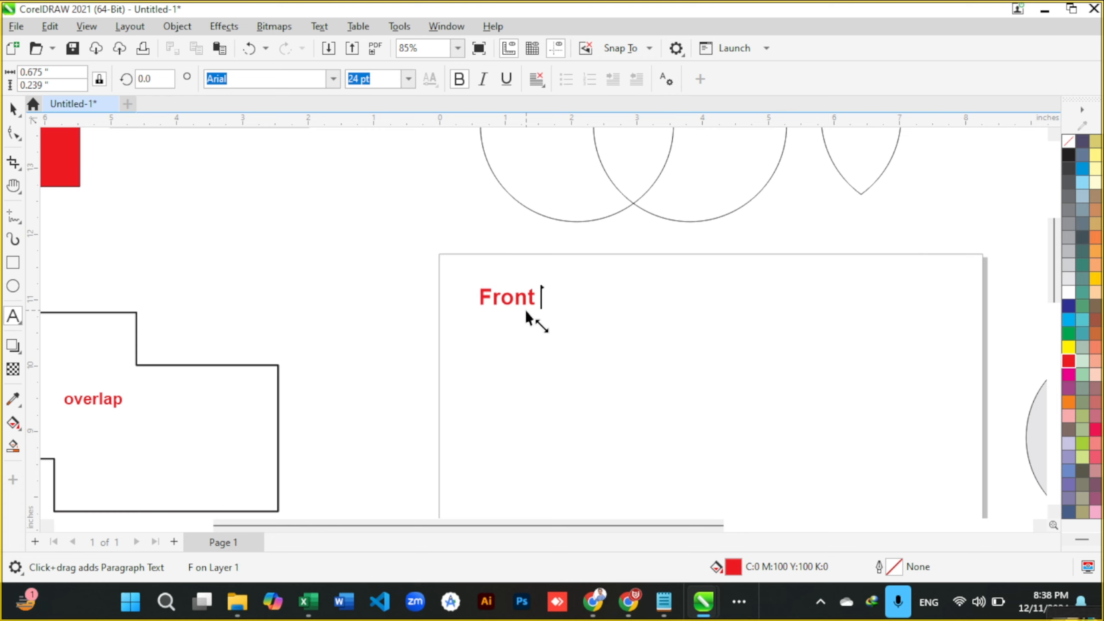
text(minus bac)
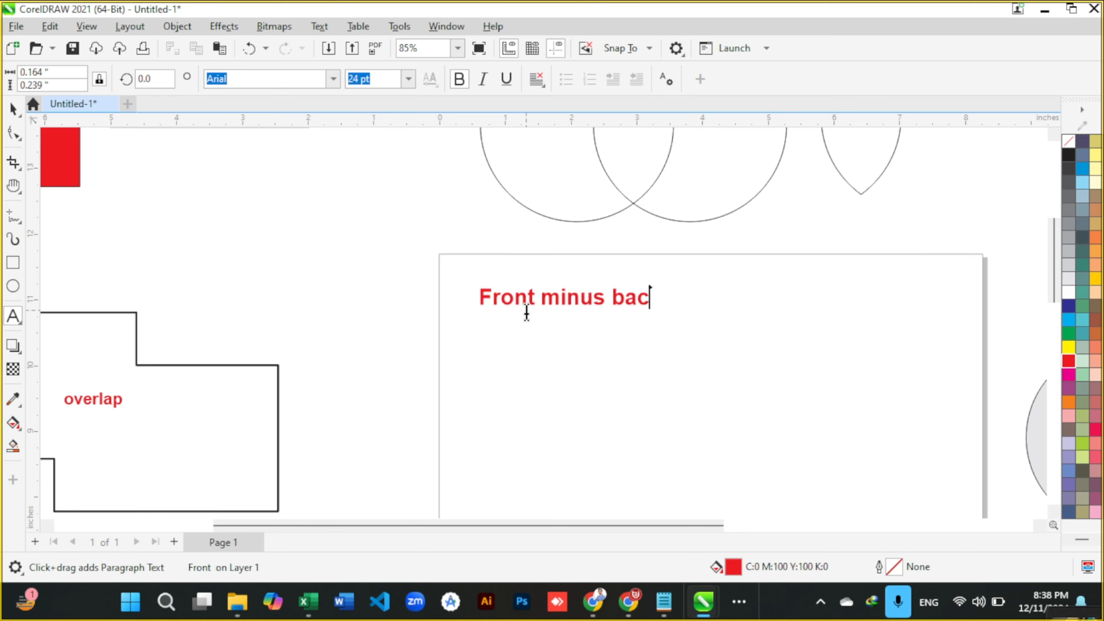
text(k)
key(ctrl+space)
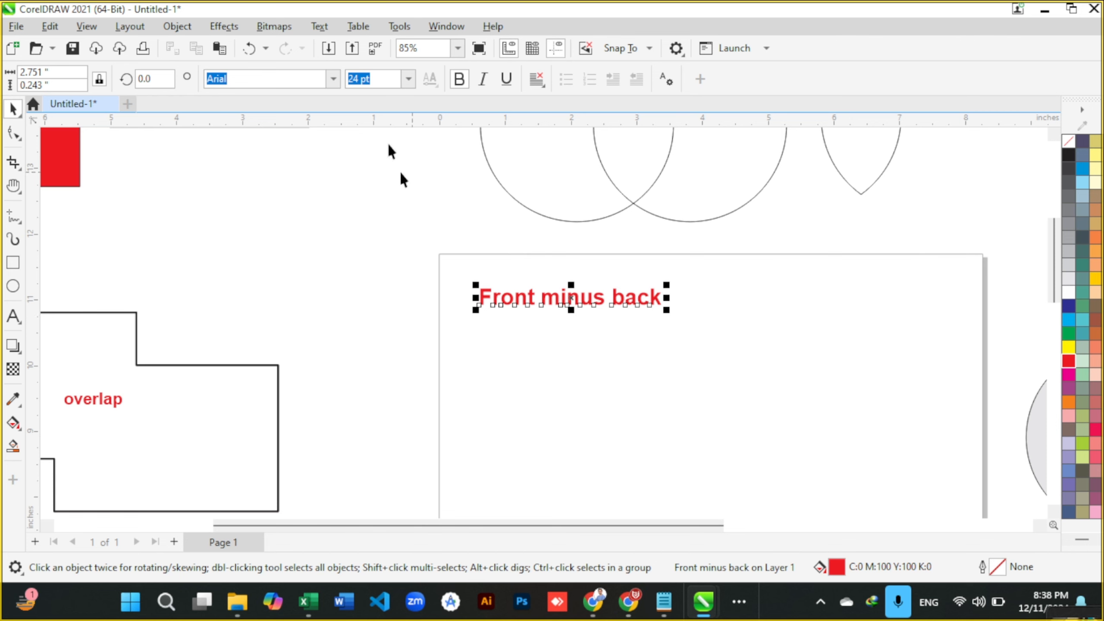
Step: Draw a rectangle about 3.29 by 1.82 inches below the "Front minus back" label on the page
scroll(576, 273, down, 2)
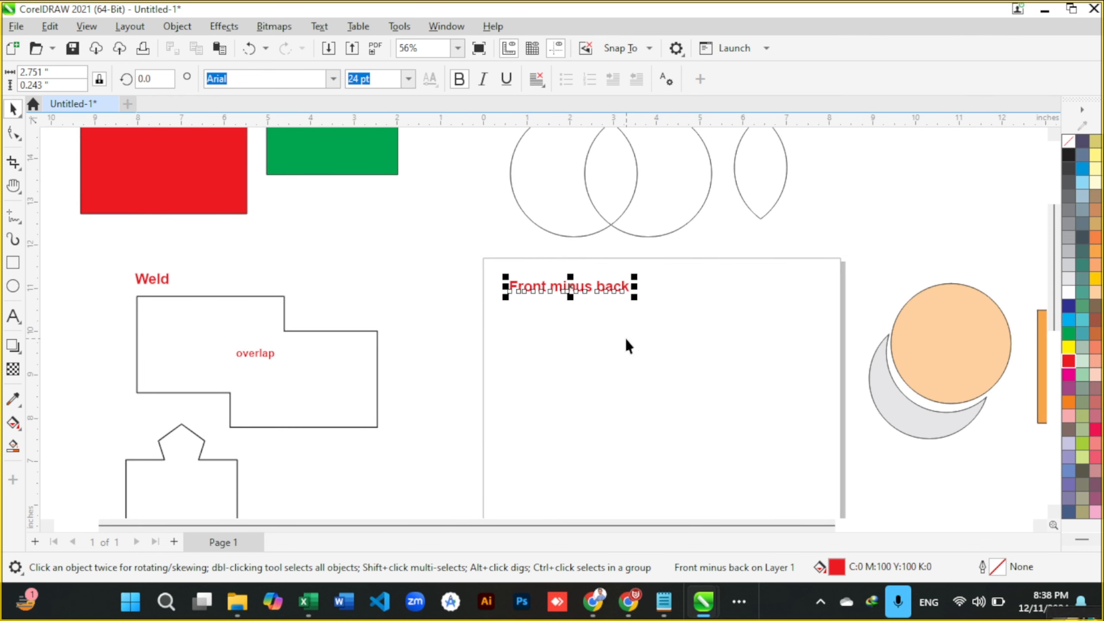
click(615, 342)
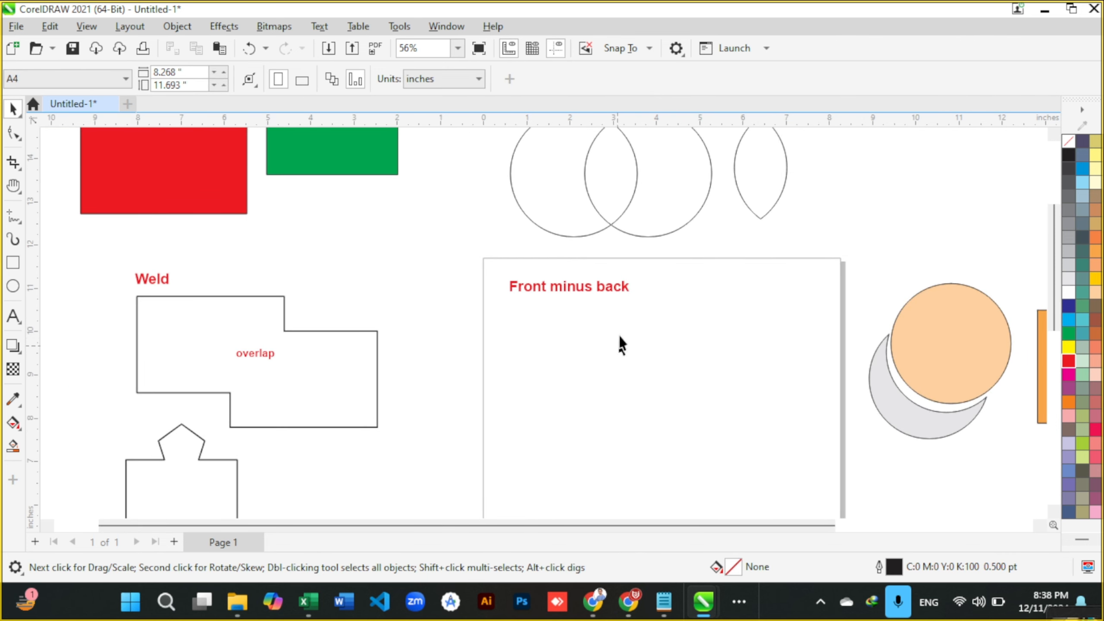
scroll(619, 346, up, 2)
key(F6)
drag(459, 312, 677, 431)
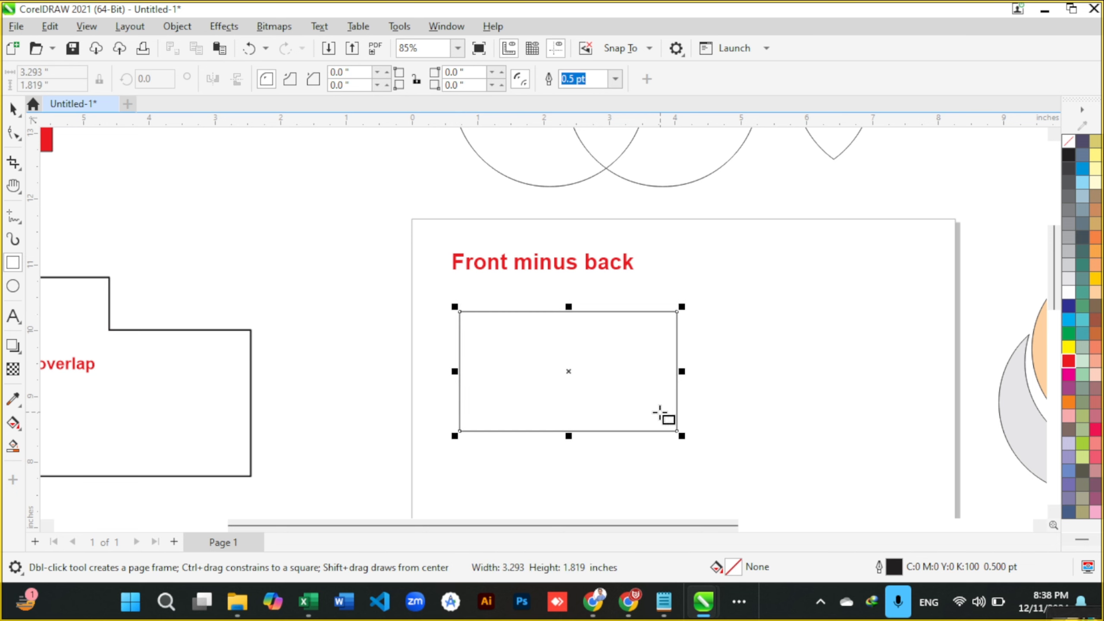
Step: Fill the rectangle magenta and place a salmon-orange duplicate of it overlapping its lower-right area
click(1068, 374)
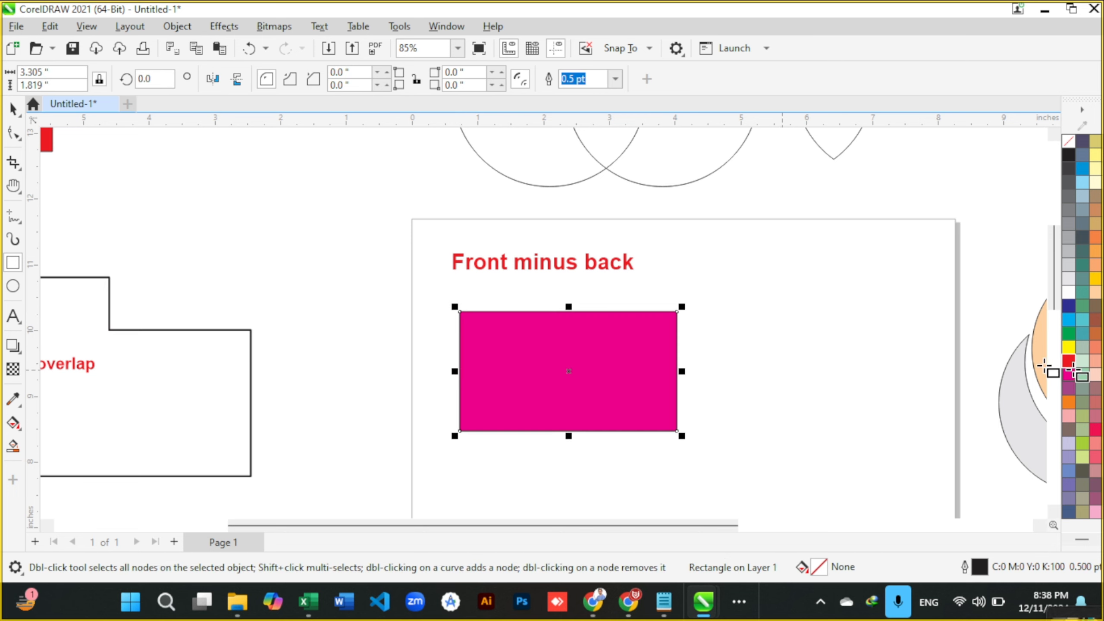
key(space)
drag(590, 351, 692, 383)
right_click(692, 383)
click(1096, 348)
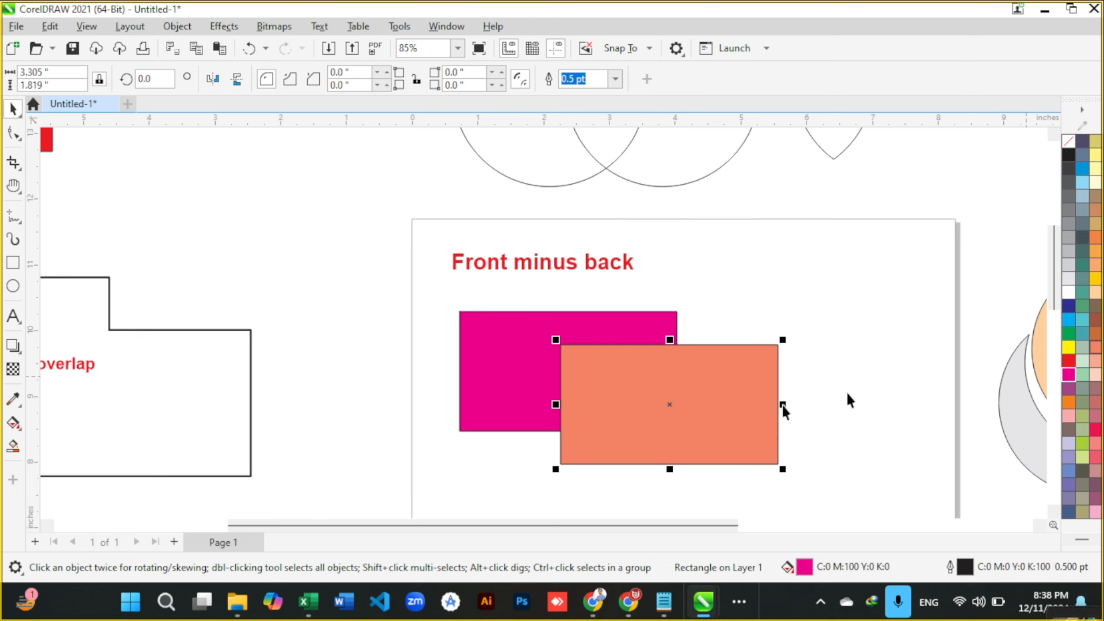
Step: Adjust the front rectangle's overlap over the magenta one's lower-right corner and fill it cyan
scroll(700, 415, up, 2)
drag(711, 396, 669, 392)
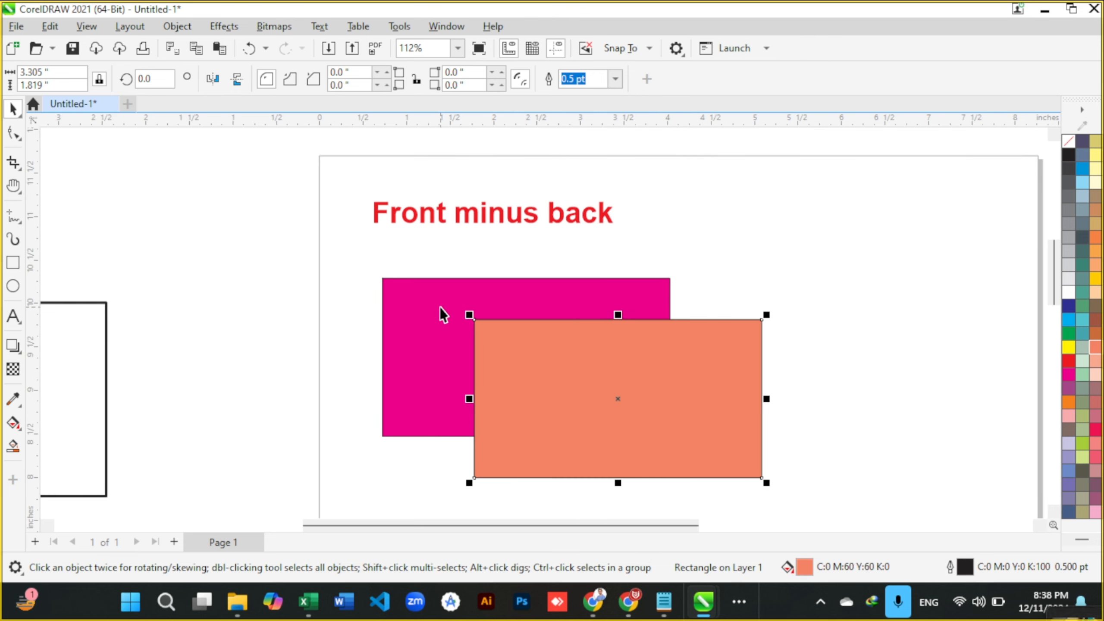
drag(547, 370, 611, 378)
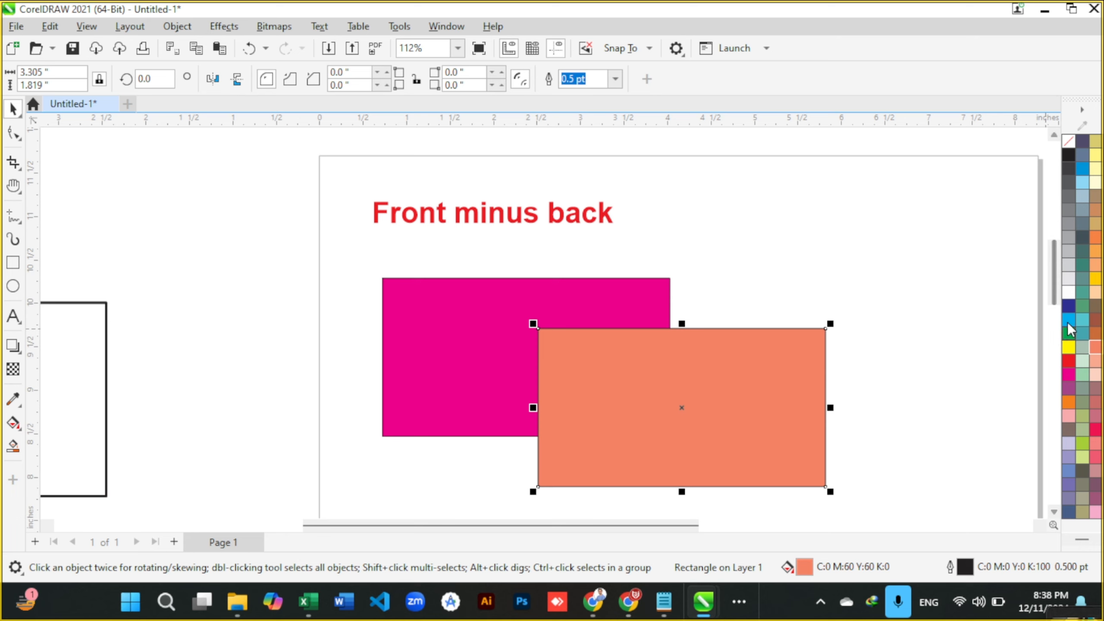
drag(1068, 319, 653, 368)
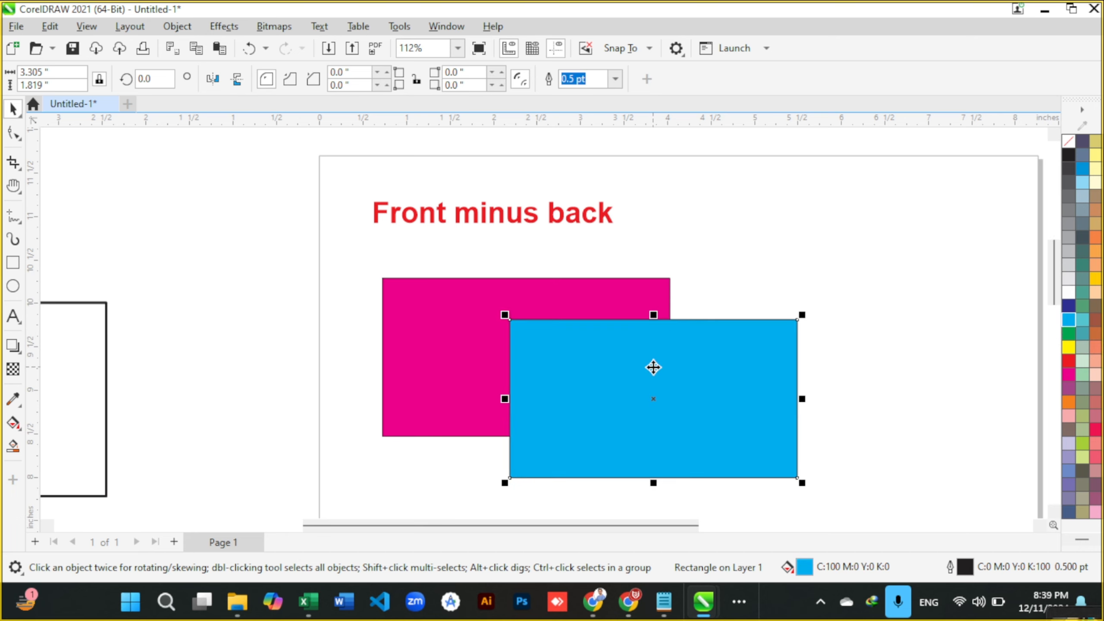
Step: Try Front minus back on the magenta and cyan rectangles, and undo the operation
click(422, 363)
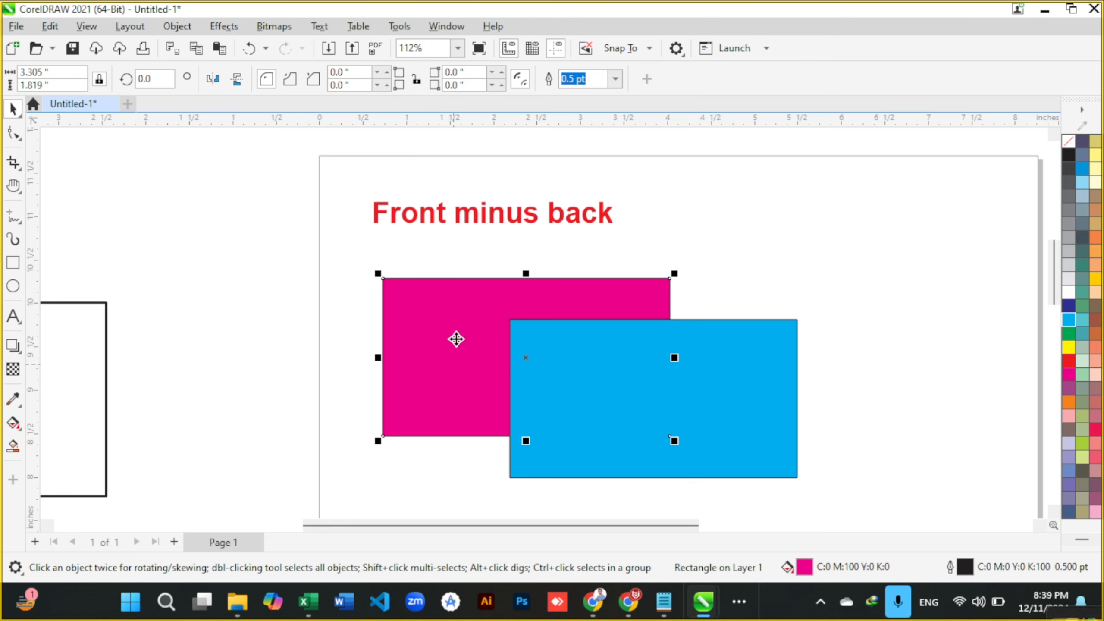
shift+click(732, 428)
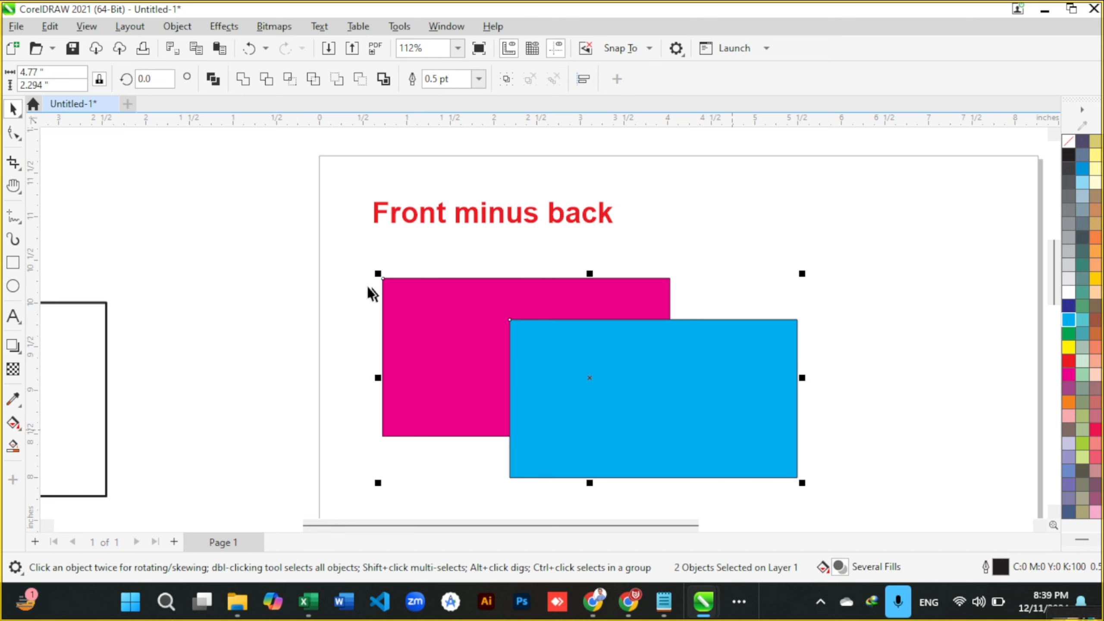
drag(334, 255, 828, 492)
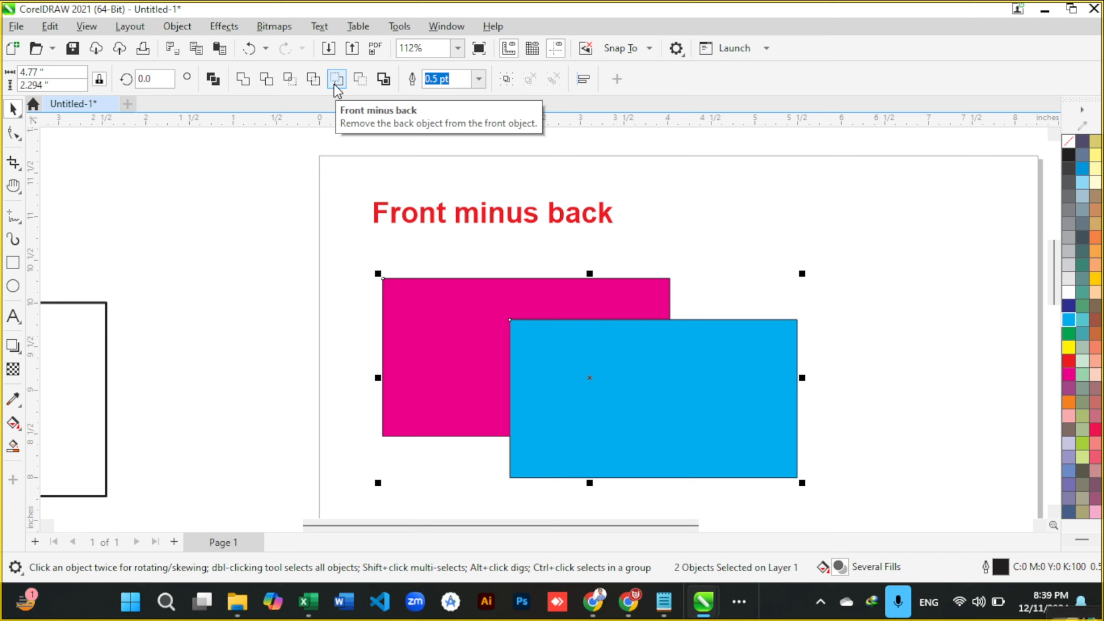
click(336, 80)
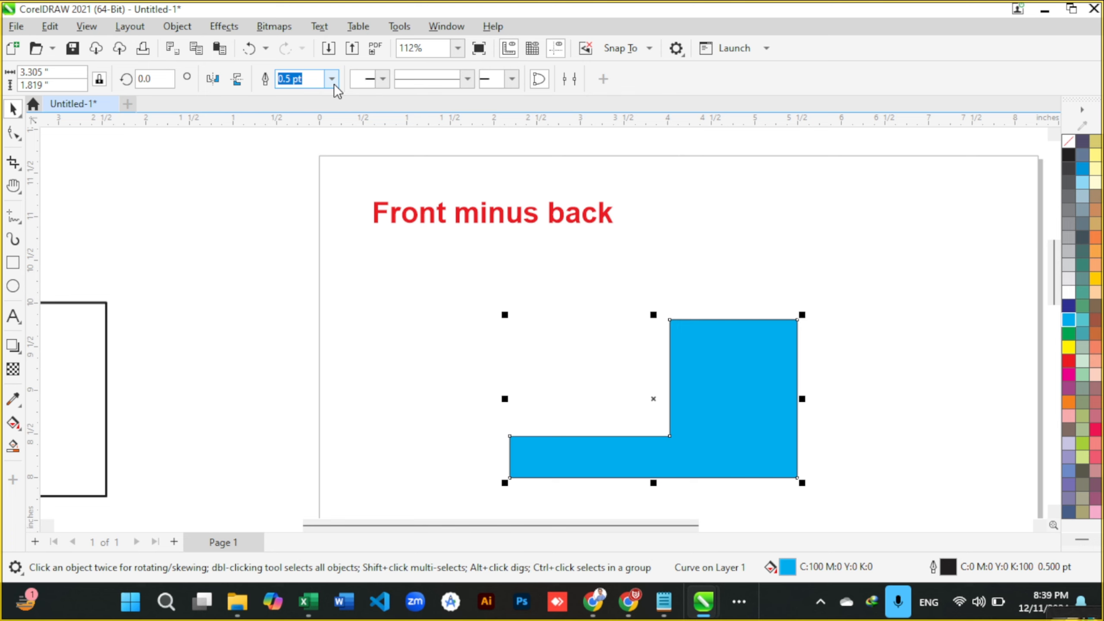
key(ctrl+z)
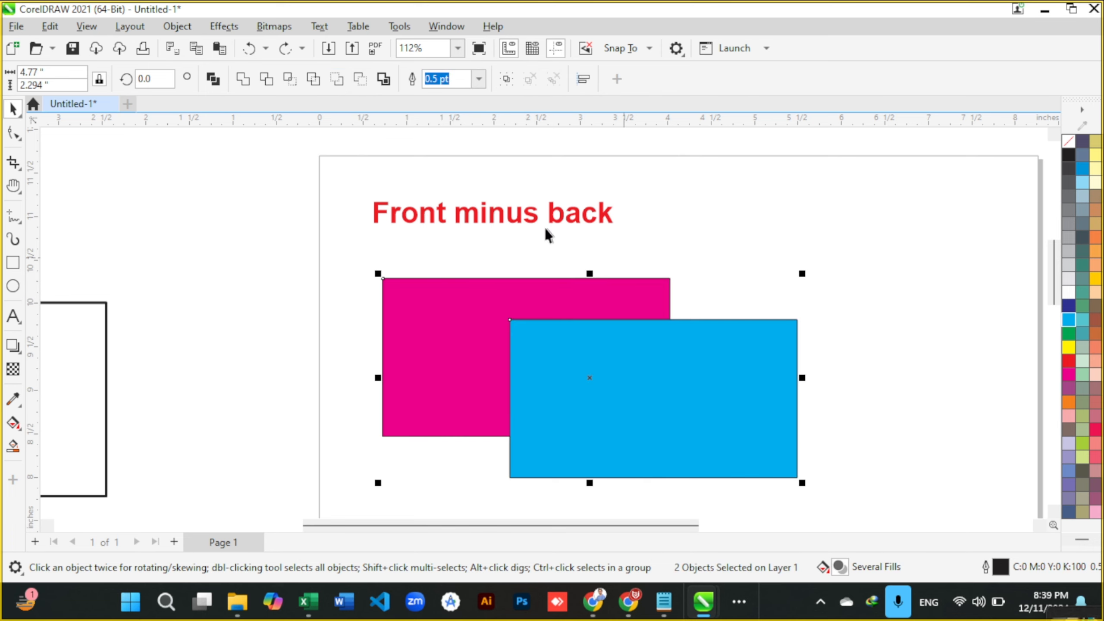
Step: Duplicate the overlapping magenta and cyan pair directly below the original on the page
scroll(526, 218, down, 3)
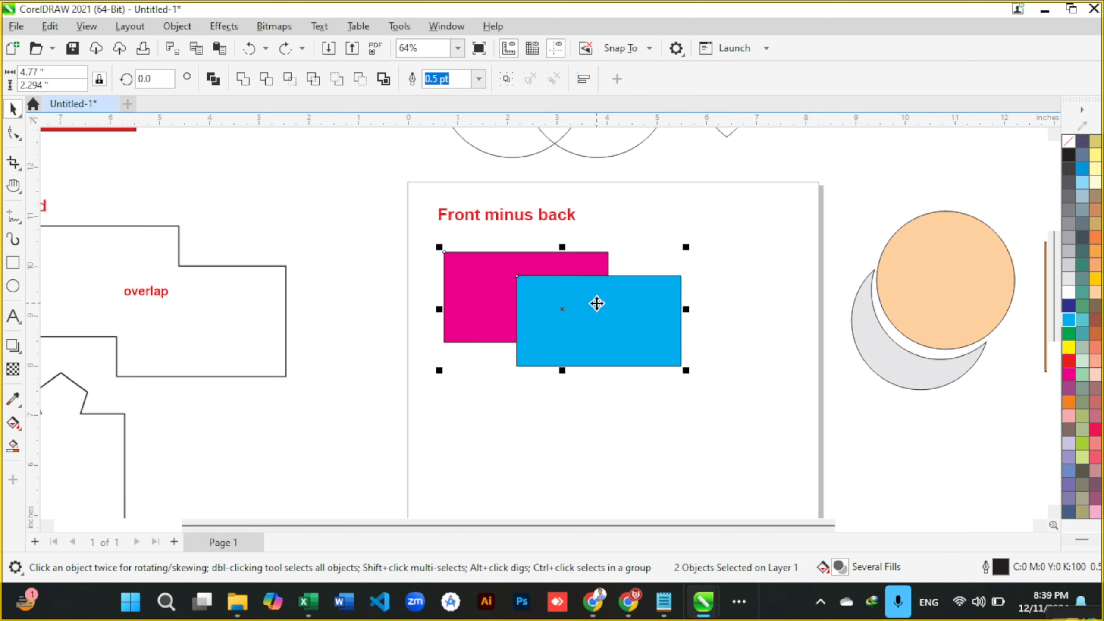
scroll(592, 299, down, 2)
drag(592, 300, 594, 385)
scroll(611, 339, up, 3)
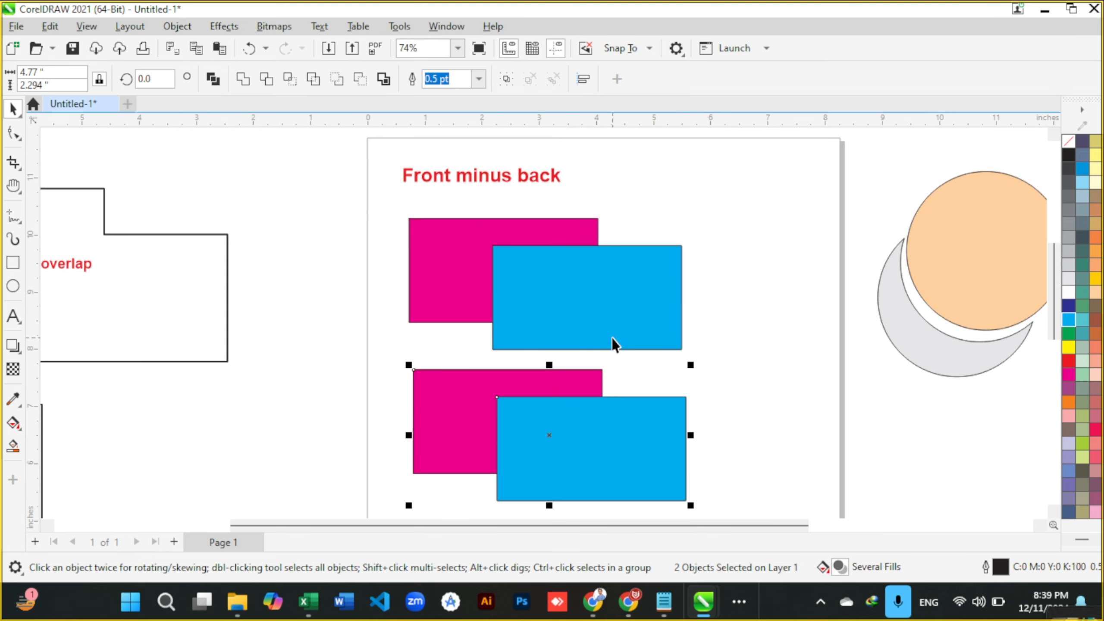
Step: Apply Front minus back to the duplicated pair and move the resulting cyan shape up, just below the original pair
click(334, 82)
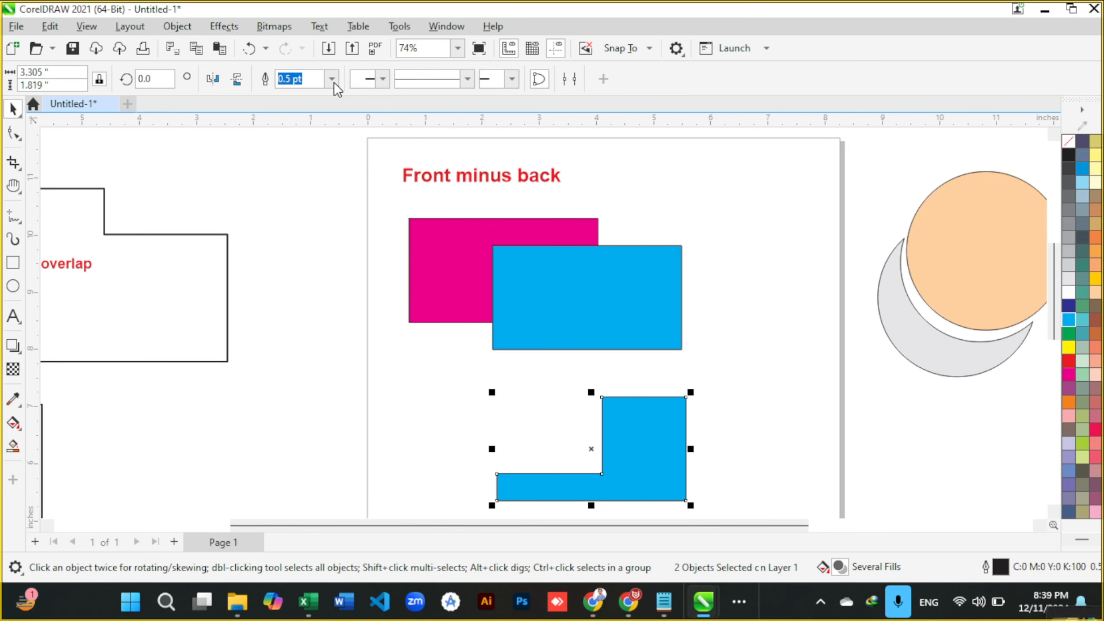
scroll(639, 368, down, 1)
drag(654, 456, 652, 425)
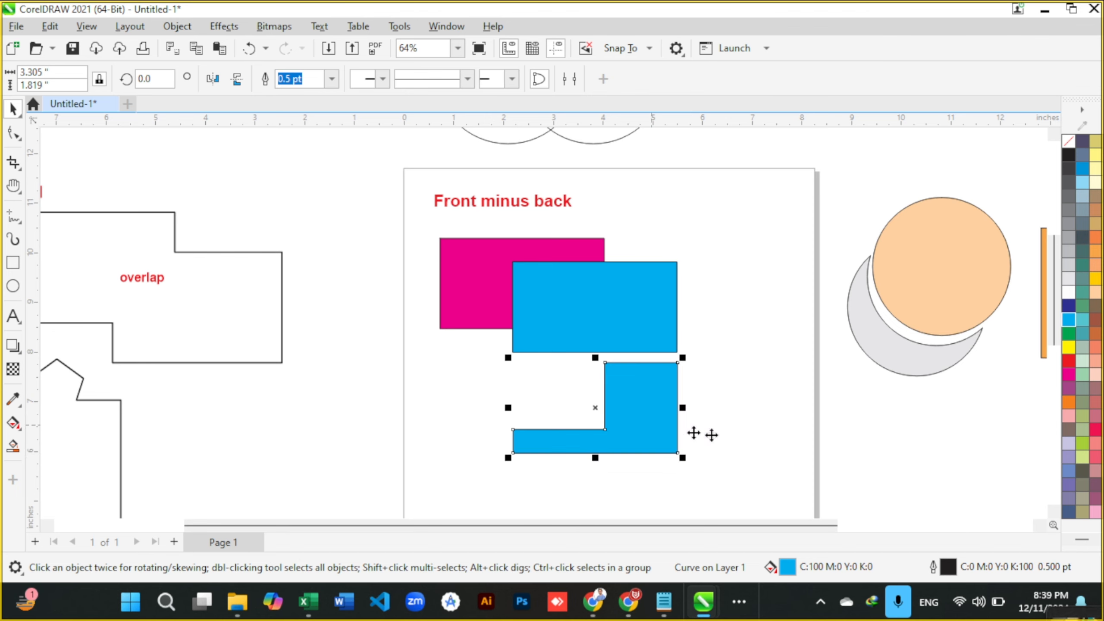
Step: Copy the whole Front minus back example, including its label, to the free area off the page below the trimmed shapes
drag(403, 173, 696, 465)
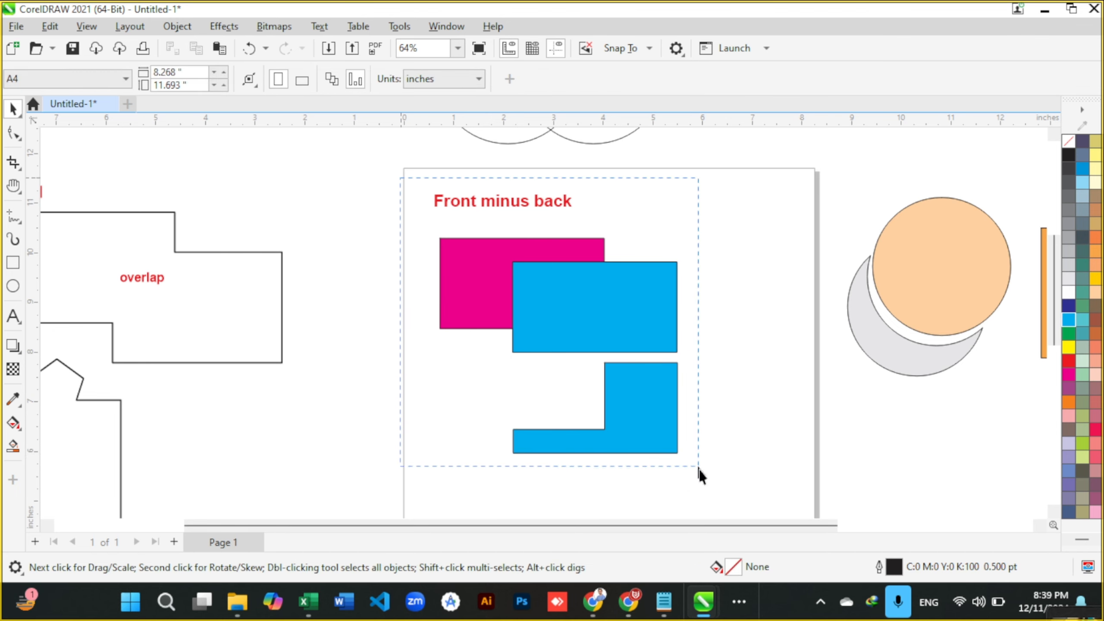
scroll(583, 308, down, 2)
drag(583, 308, 866, 447)
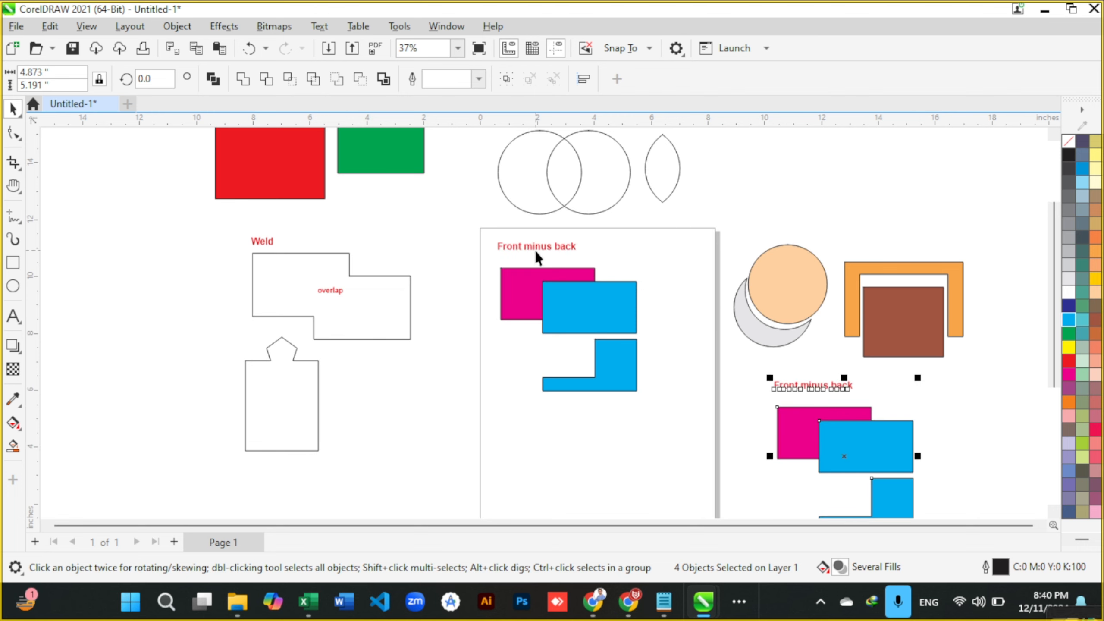
Step: Copy the page's "Front minus back" label above the trimmed circles off the page and change the copy's text to "Trim"
drag(535, 250, 793, 231)
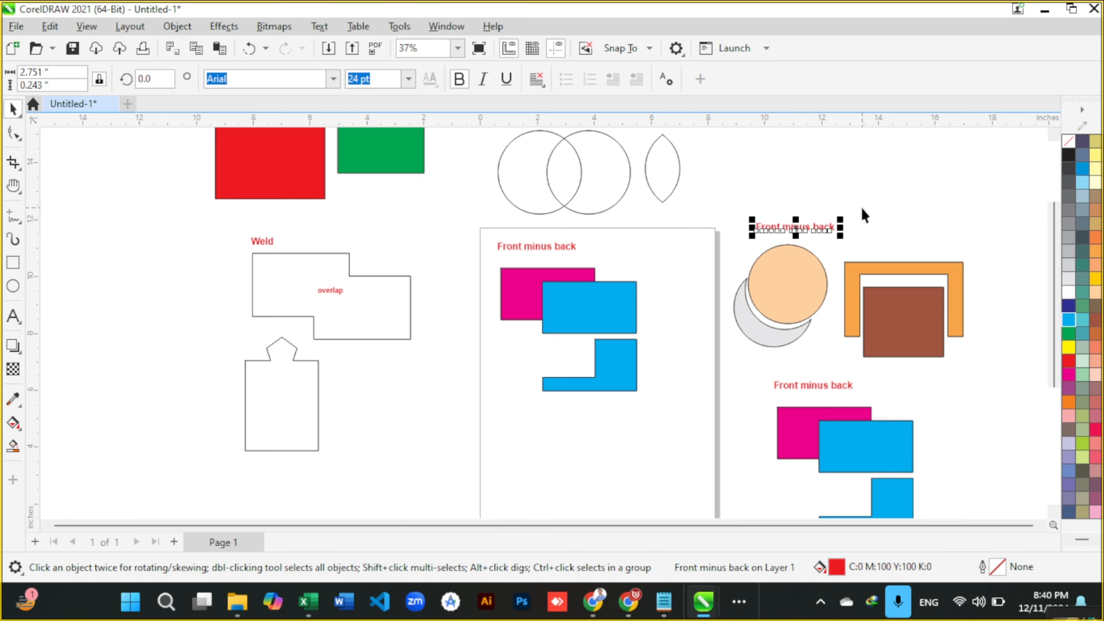
scroll(862, 210, up, 2)
key(F8)
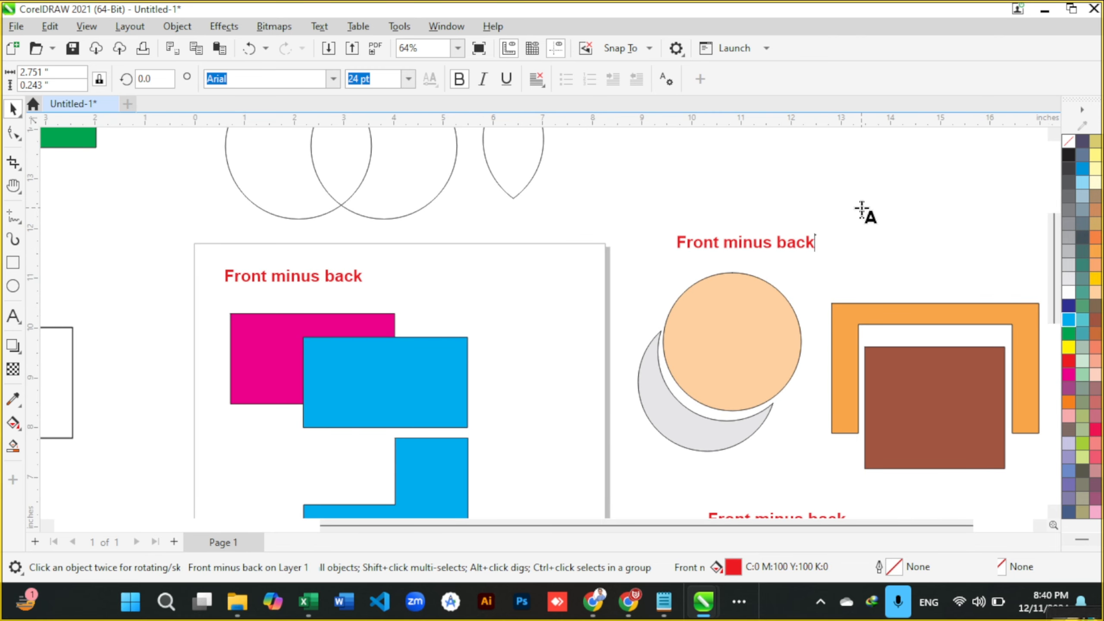
key(ctrl+a)
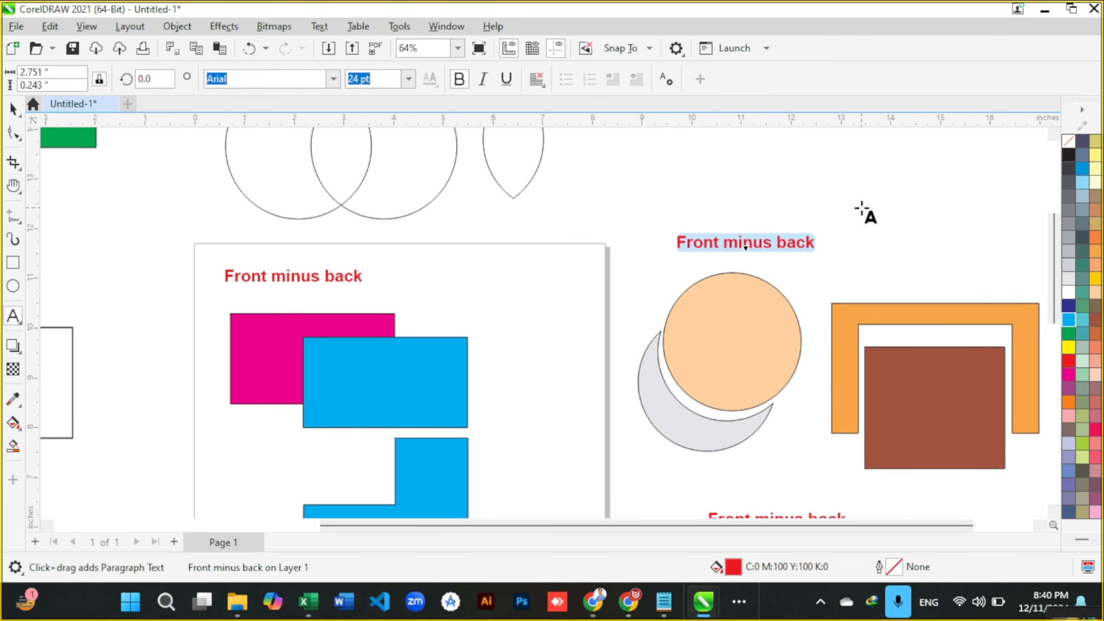
text(Trim)
key(ctrl+space)
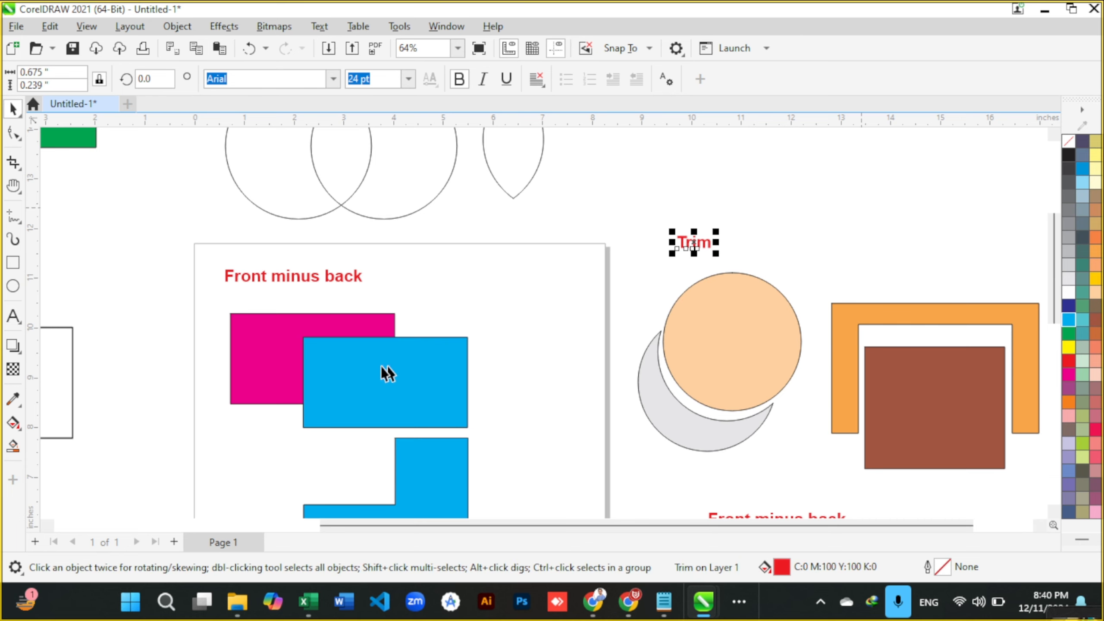
Step: Delete the L-shaped cyan result on the page, keeping the overlapping magenta and cyan rectangles in place
scroll(387, 369, down, 1)
click(419, 439)
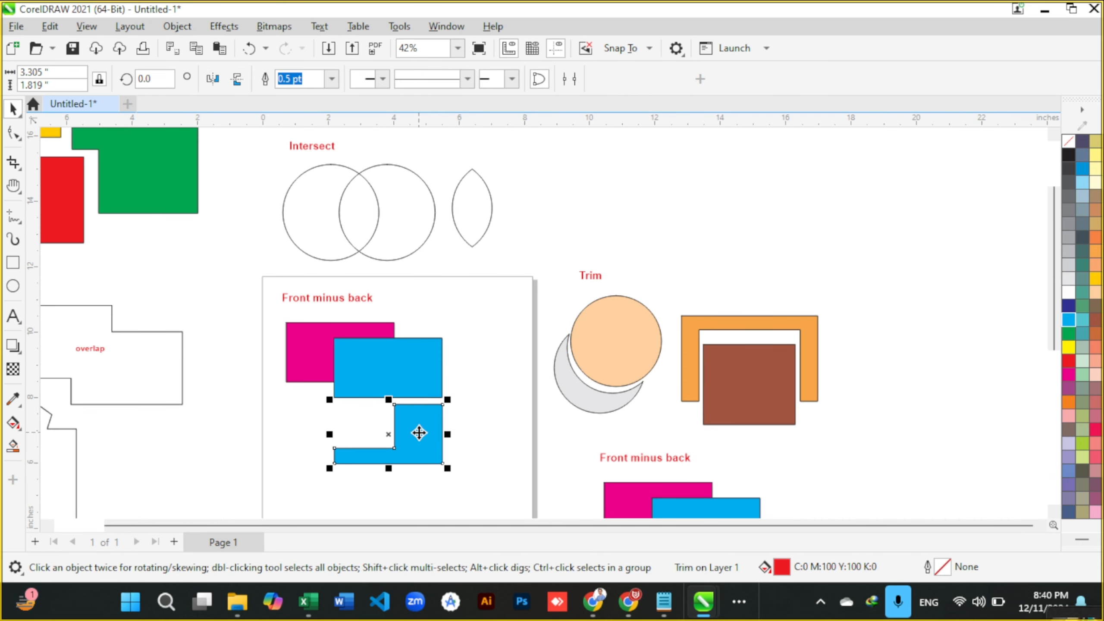
key(Delete)
scroll(320, 334, up, 2)
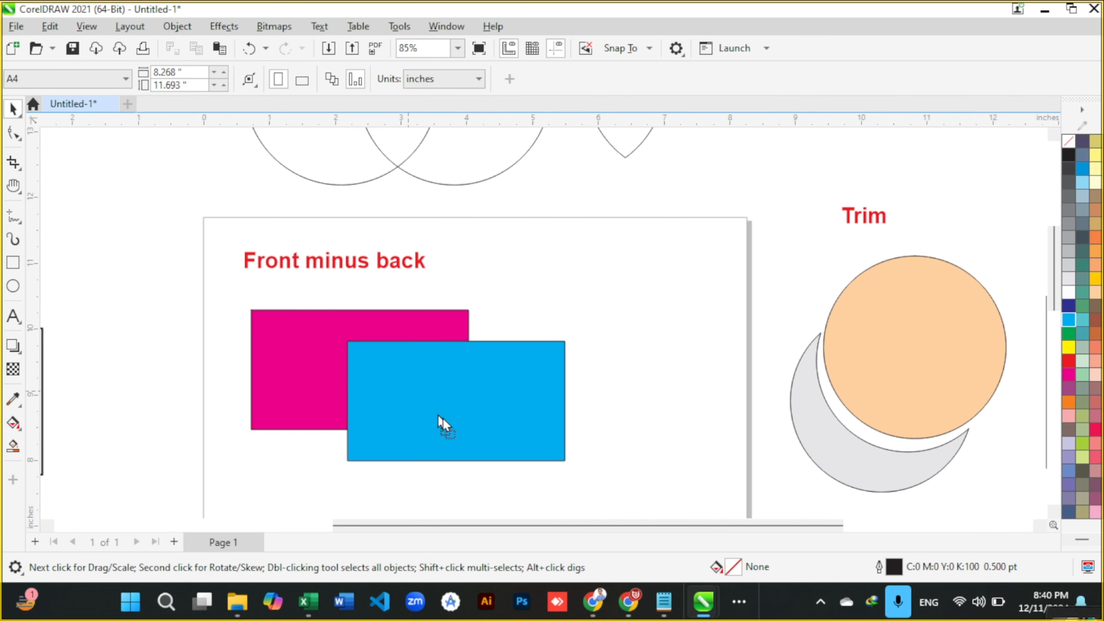
drag(408, 385, 453, 422)
key(ctrl+z)
Step: Change the text of the label on the page to "Back minus front"
scroll(416, 343, down, 1)
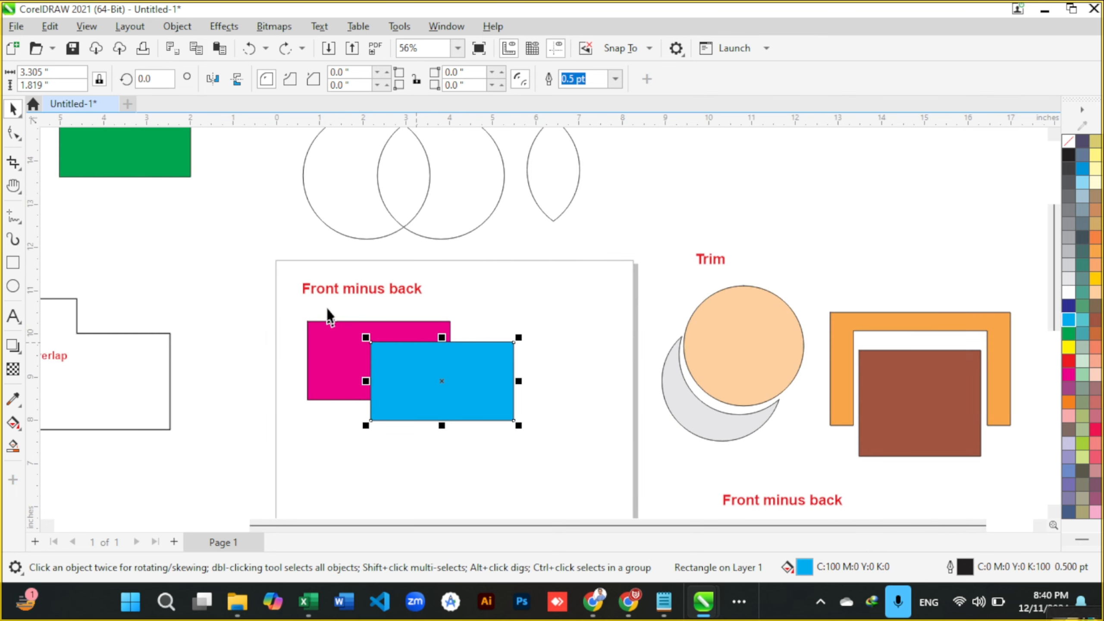
click(341, 291)
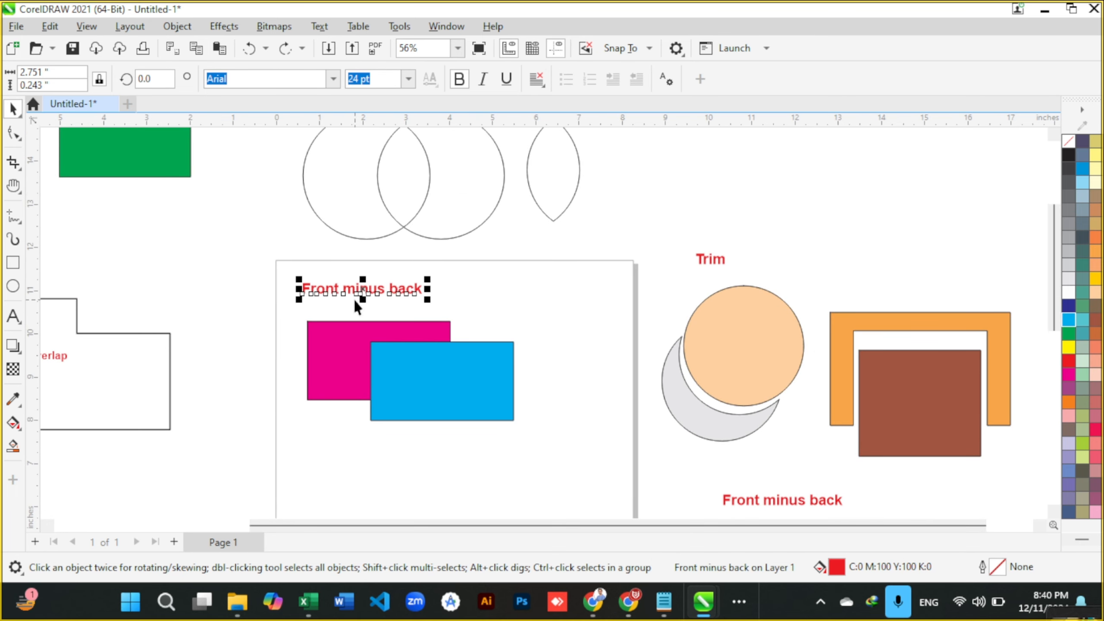
key(F8)
key(ctrl+a)
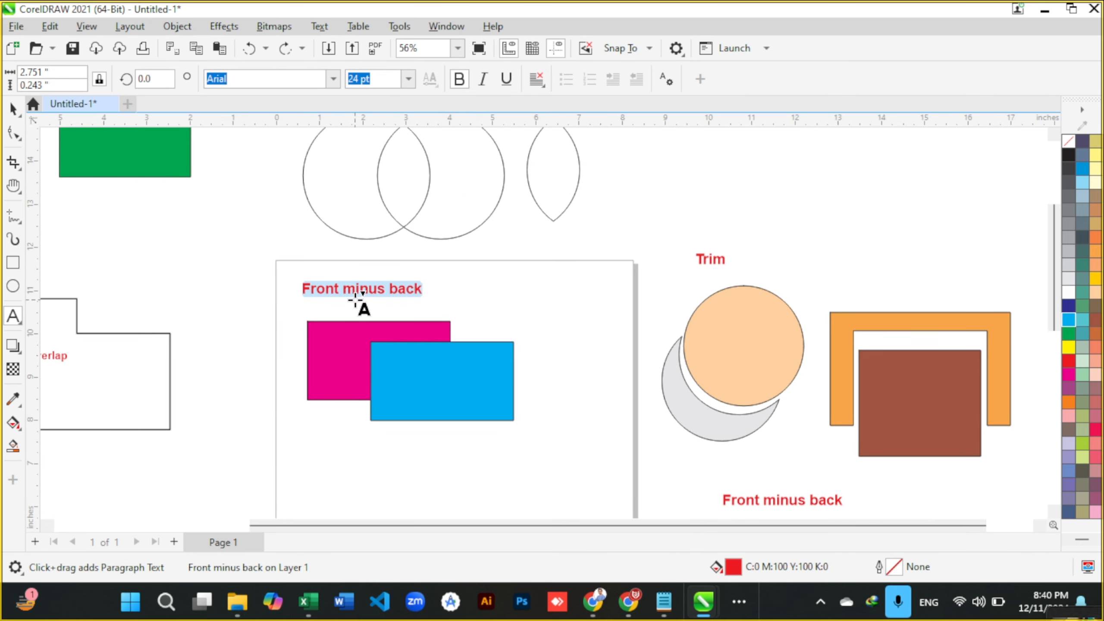
text(Back minus )
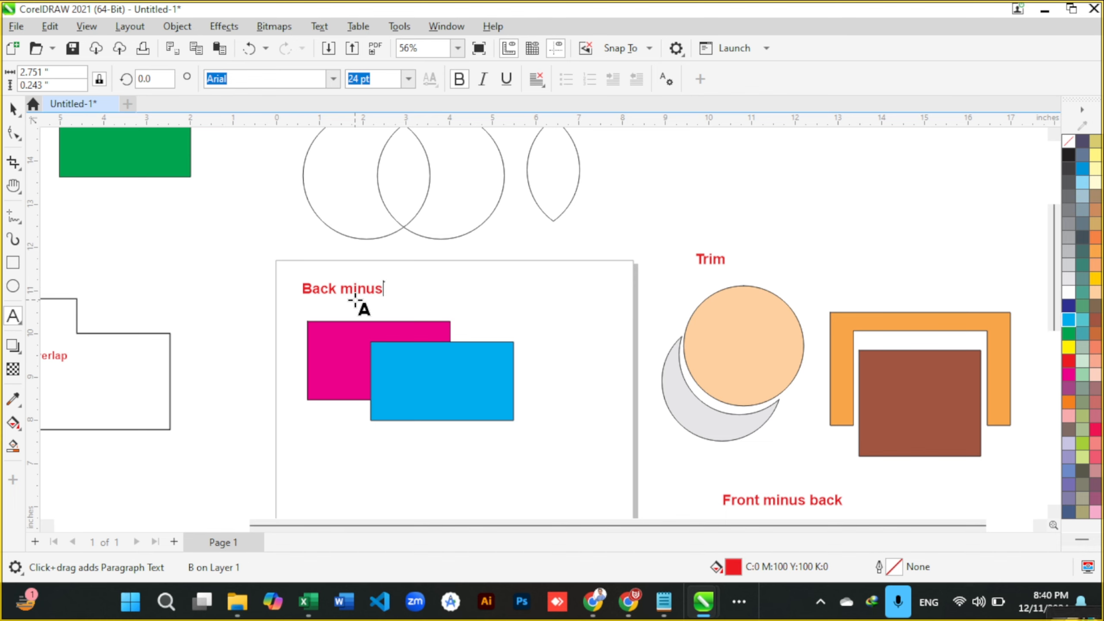
text(front)
key(ctrl+space)
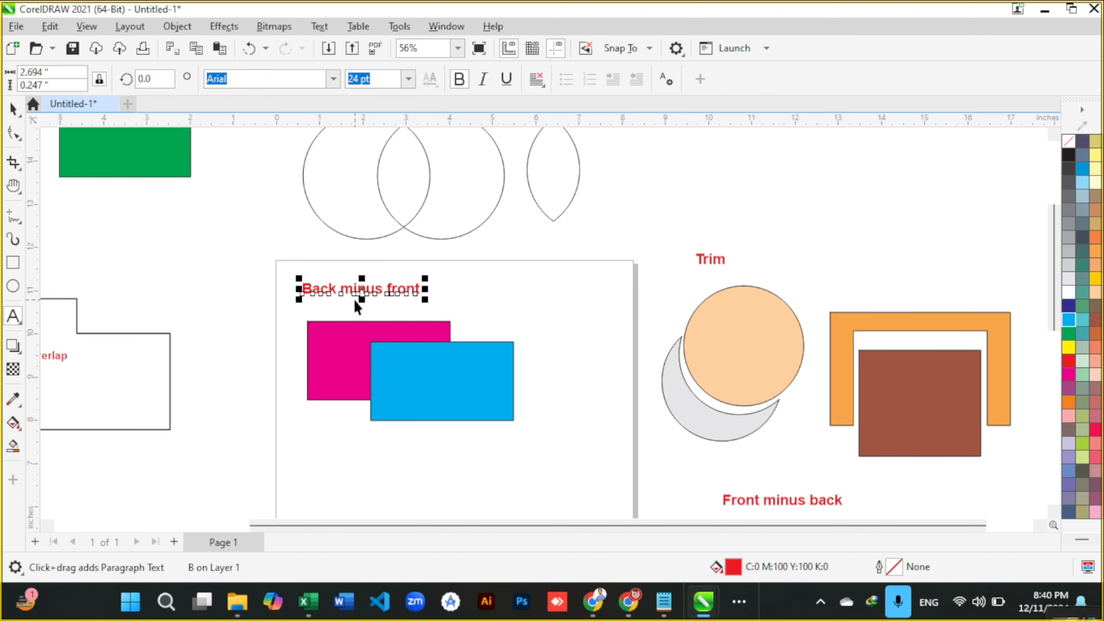
Step: Select the magenta and cyan rectangles under the "Back minus front" label and duplicate them directly below
scroll(281, 370, up, 2)
click(360, 354)
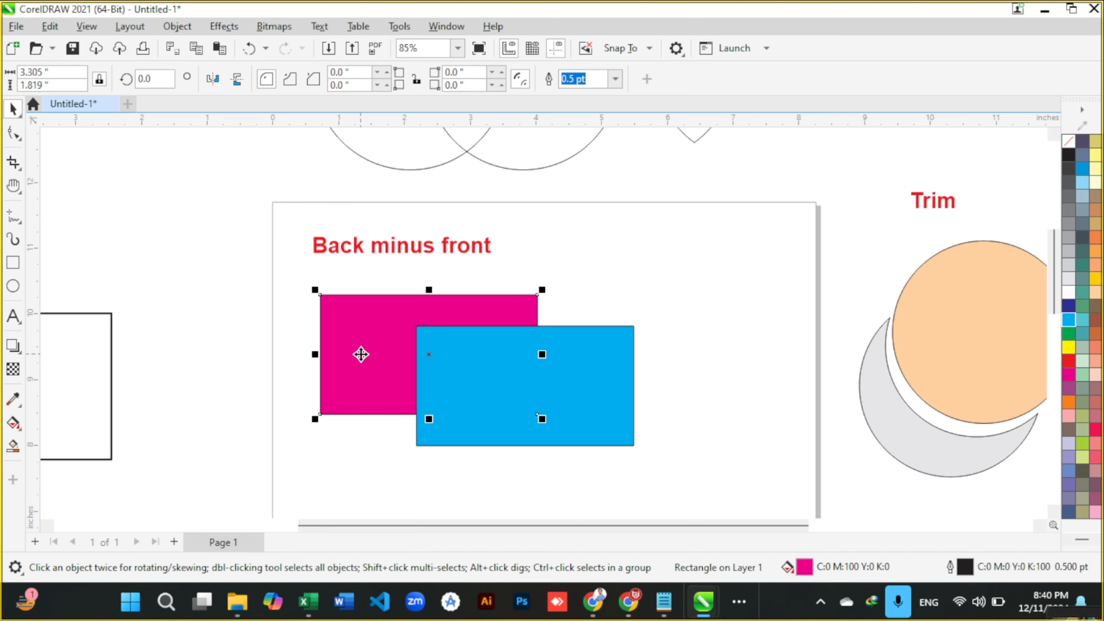
scroll(361, 354, down, 2)
shift+click(456, 379)
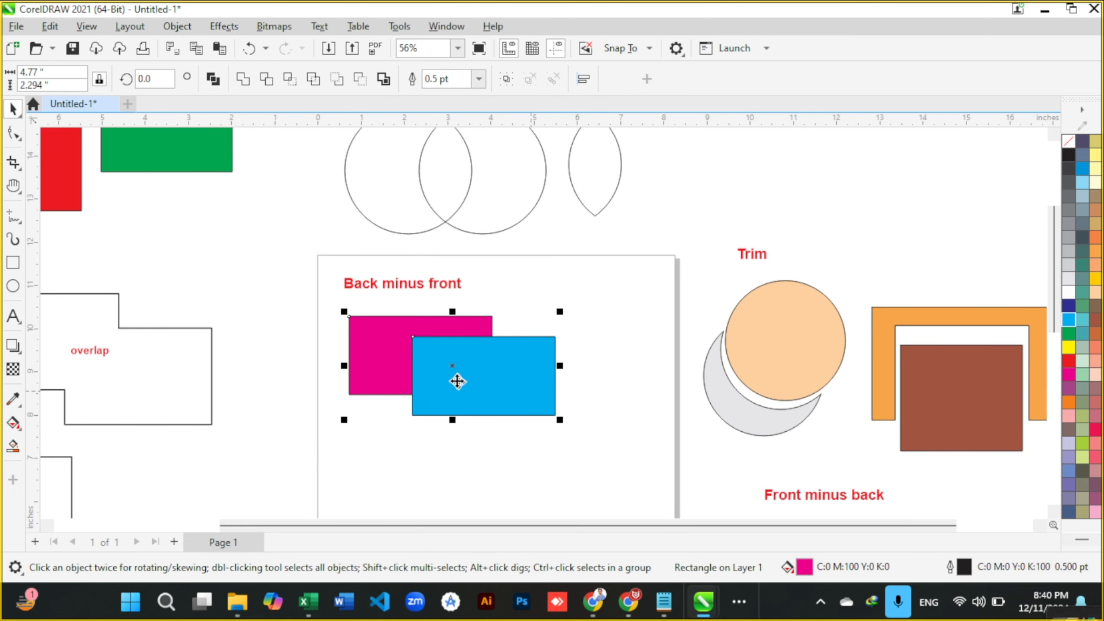
drag(456, 389, 454, 483)
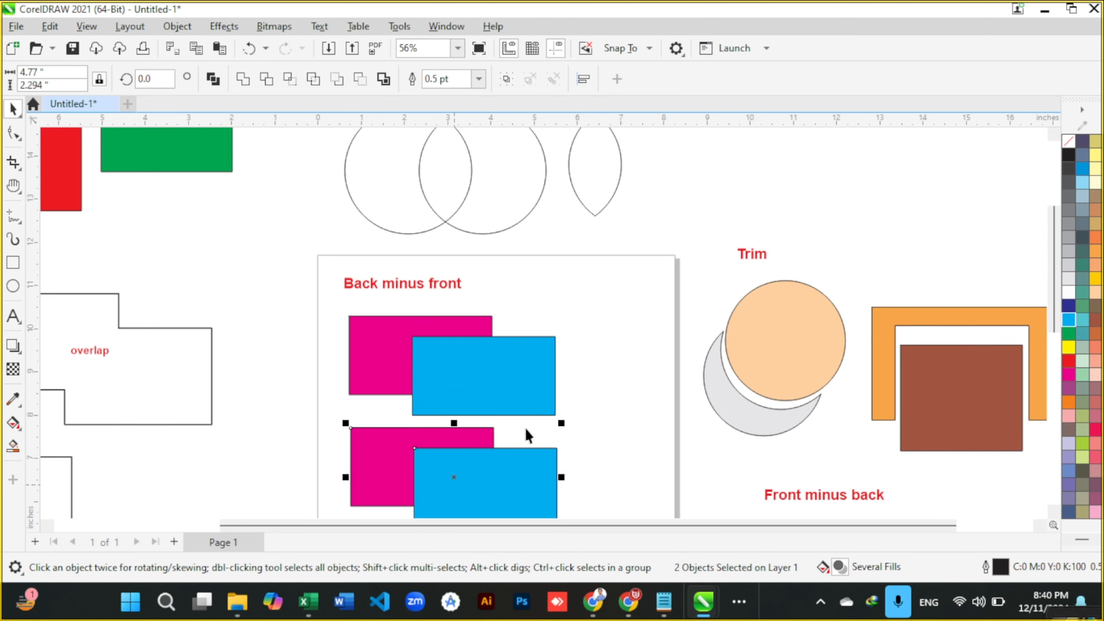
Step: Apply Back minus front to the lower pair of magenta and cyan rectangles
scroll(526, 431, down, 4)
scroll(499, 492, up, 3)
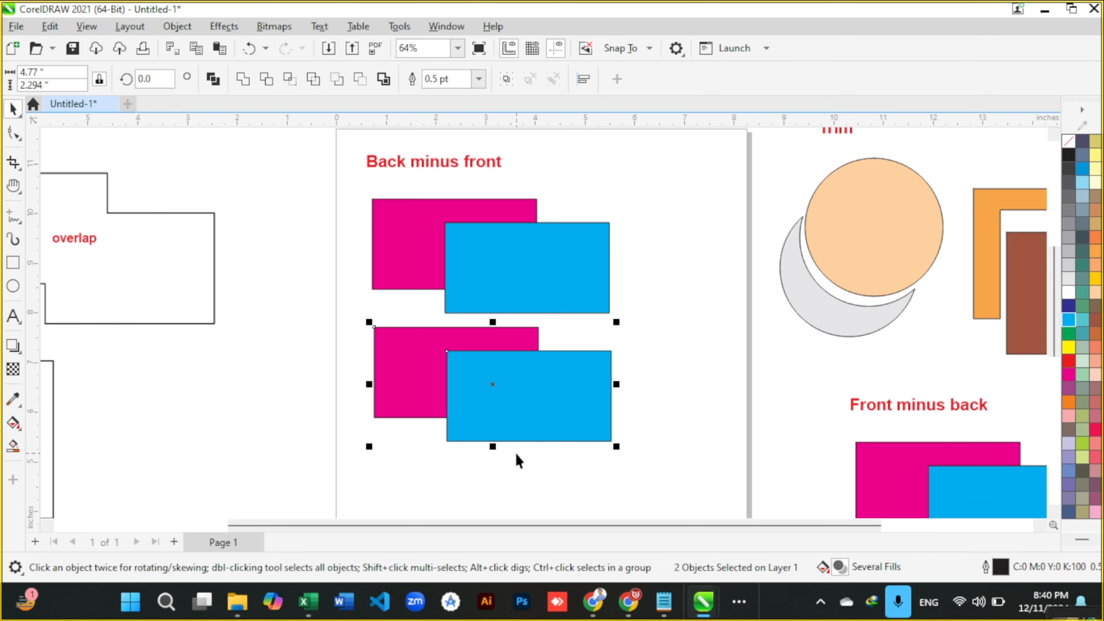
drag(322, 319, 654, 479)
click(360, 79)
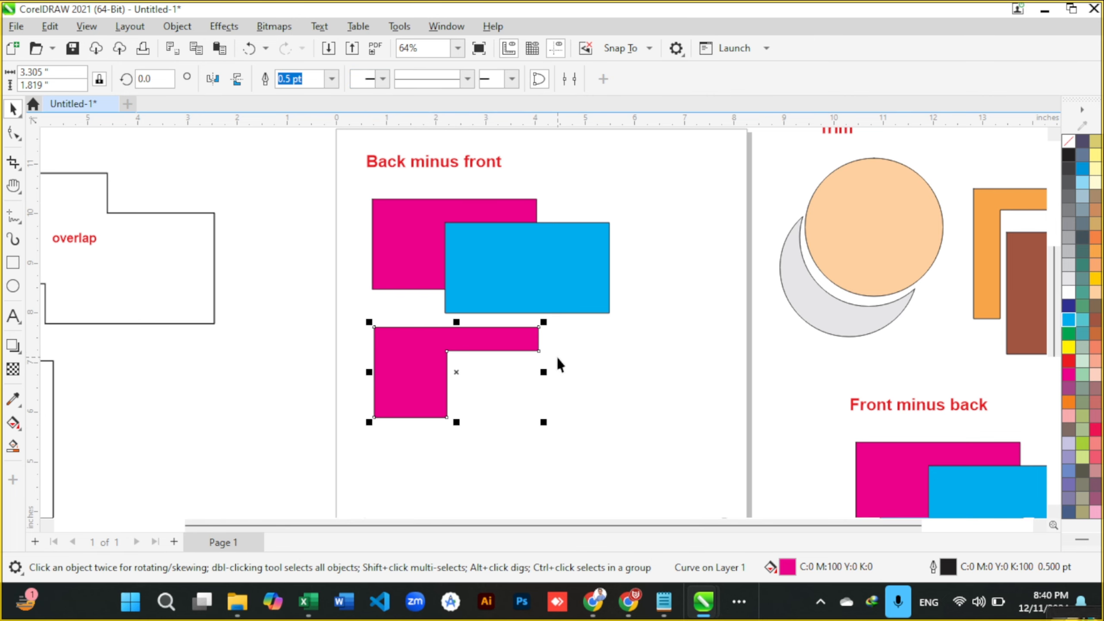
Step: Copy the whole Back minus front example, including its label, off the page to the area beside the lower Weld shape
scroll(554, 354, down, 2)
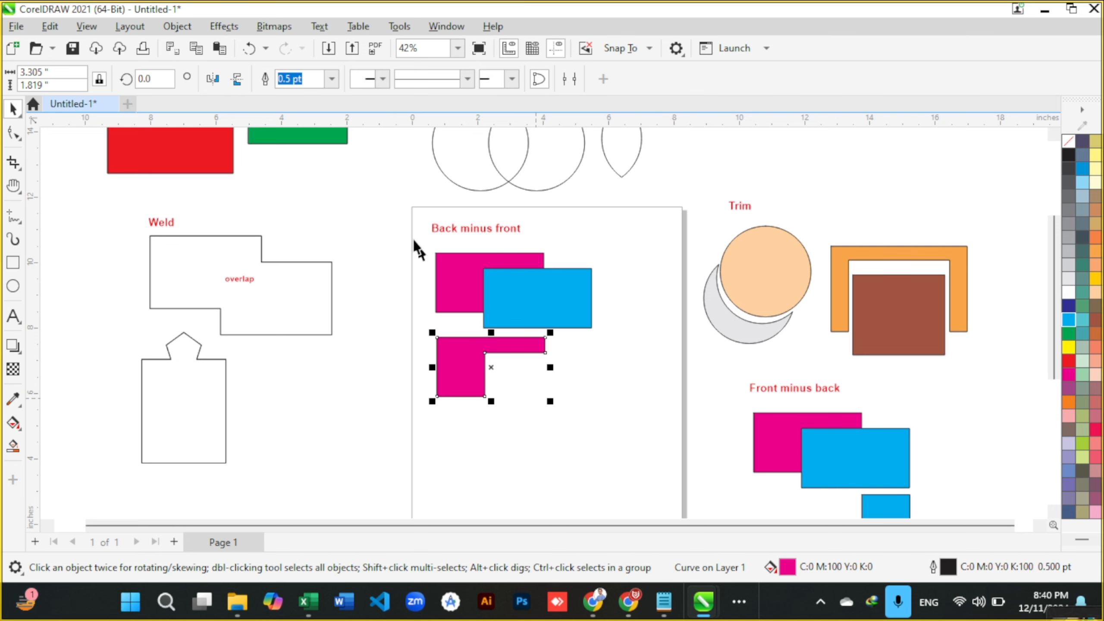
drag(412, 212, 623, 431)
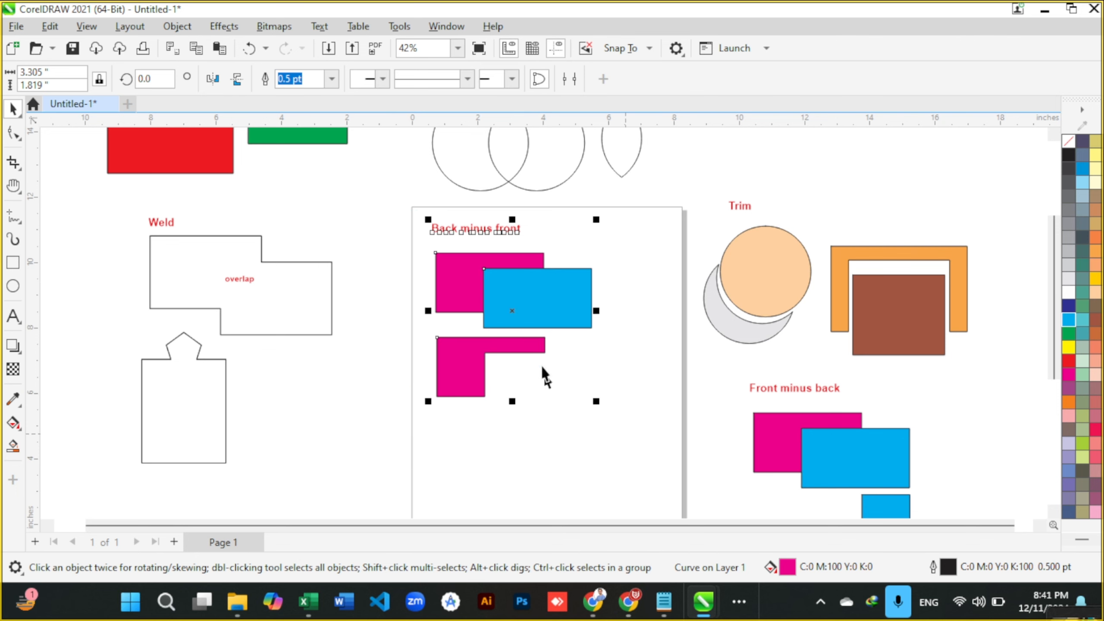
scroll(541, 366, down, 1)
drag(530, 313, 365, 488)
scroll(441, 409, down, 4)
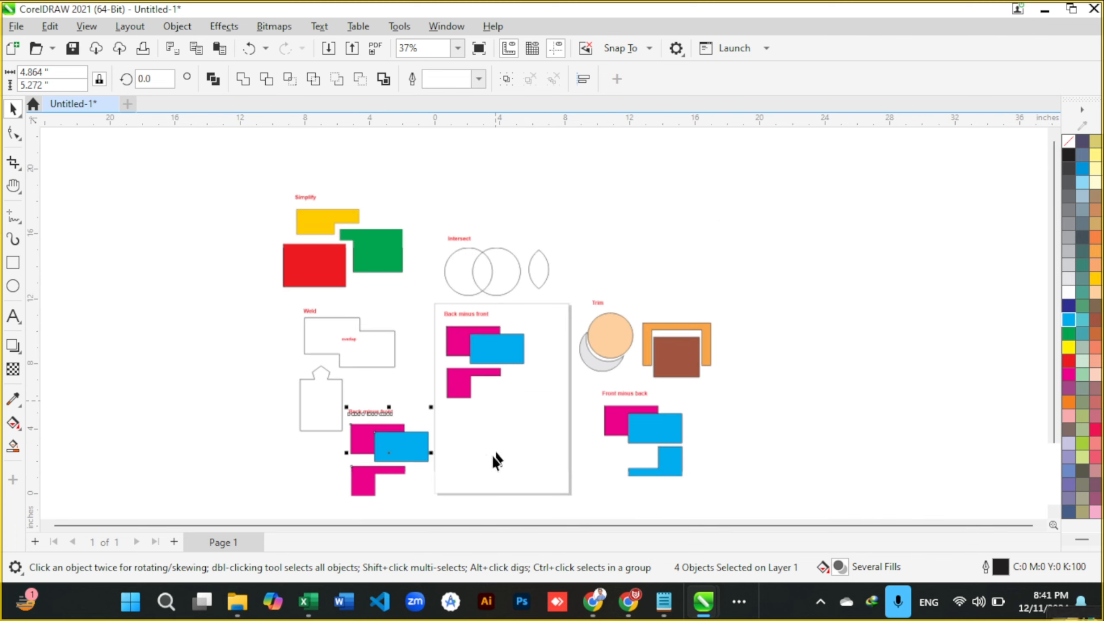
Step: Move the copied Back minus front example directly below the lower Weld shape
scroll(439, 414, down, 4)
drag(410, 437, 379, 462)
scroll(474, 421, up, 2)
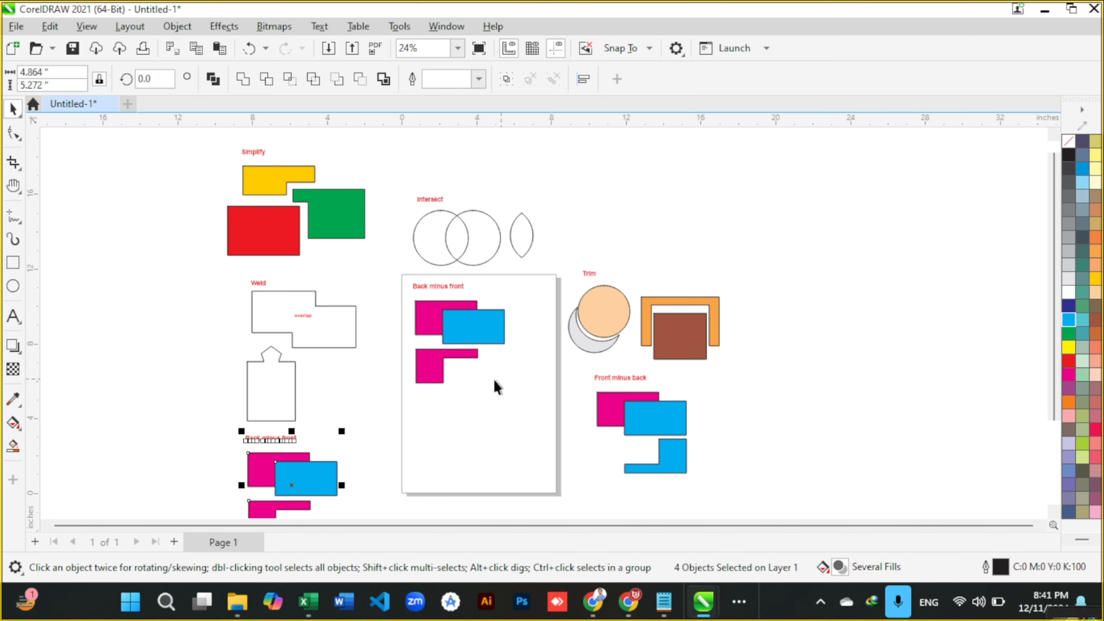
key(ctrl+a)
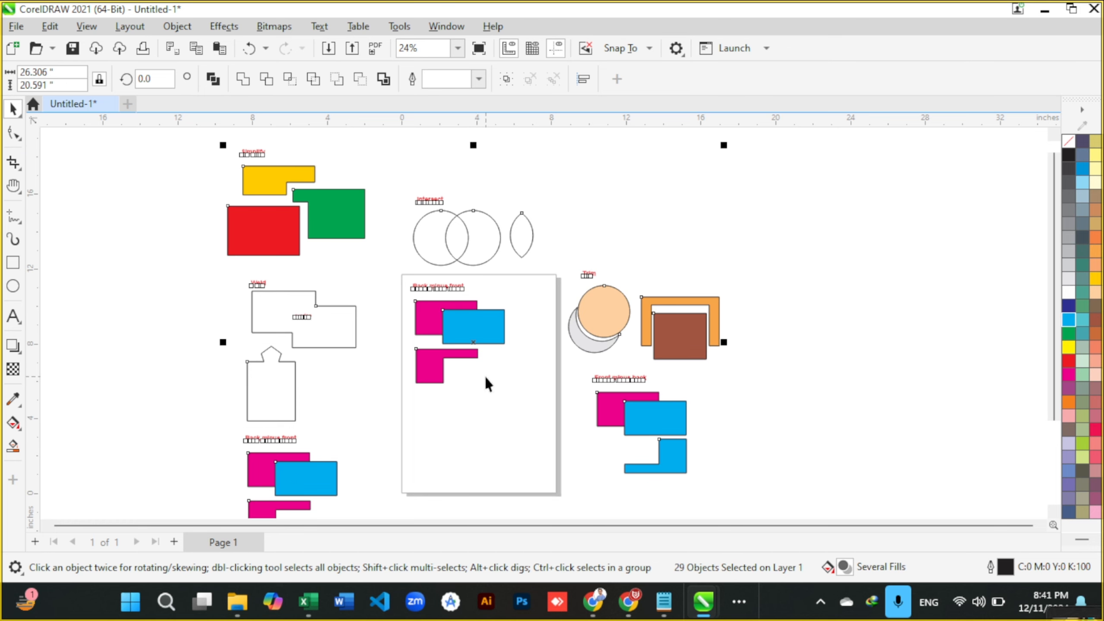
key(shift+F2)
click(902, 304)
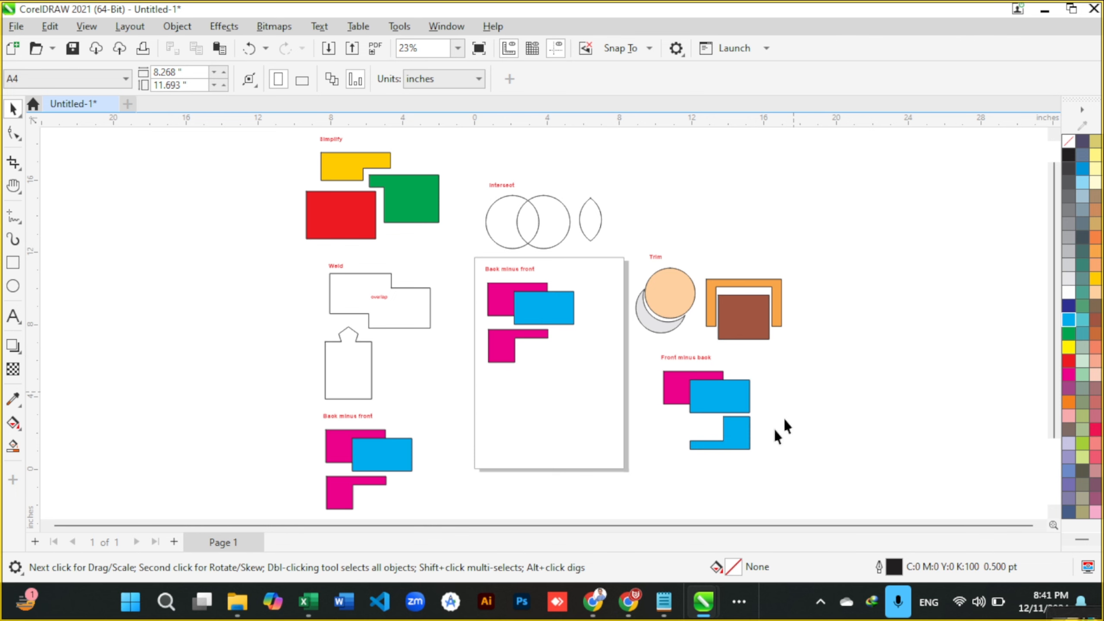
Step: Change the text of the label on the page to "Create Boundary"
scroll(506, 267, up, 5)
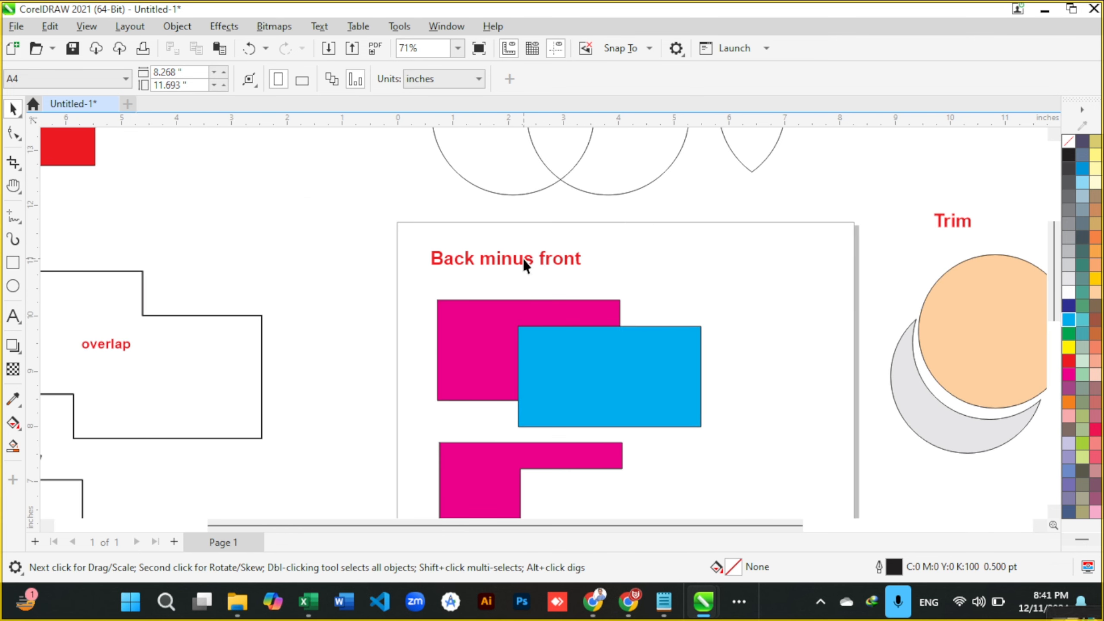
click(524, 258)
double_click(523, 258)
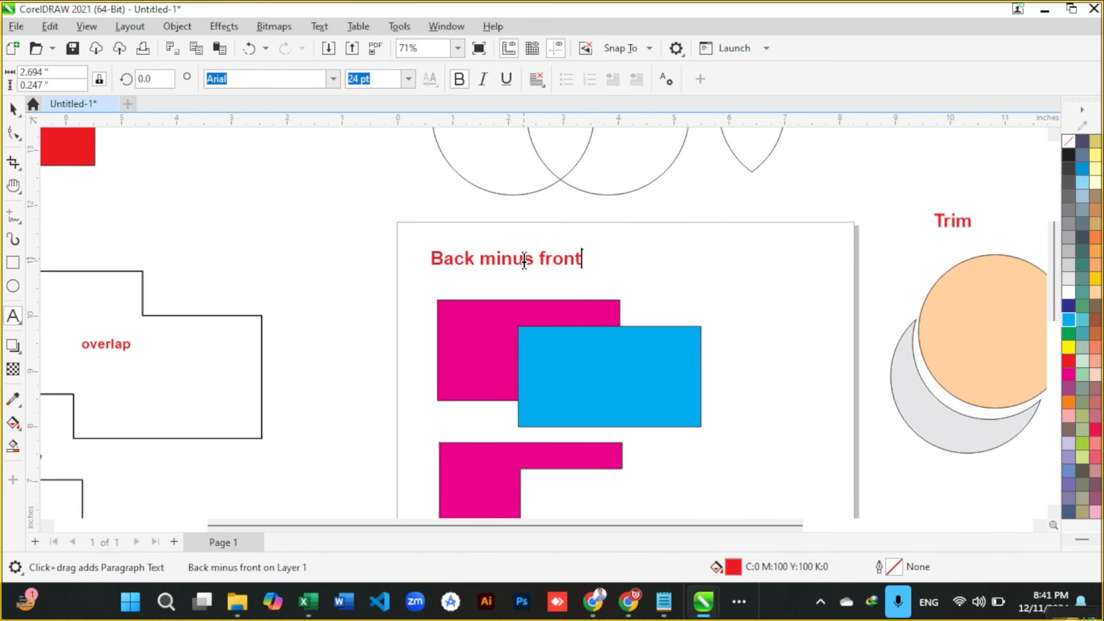
key(ctrl+a)
text(Cret)
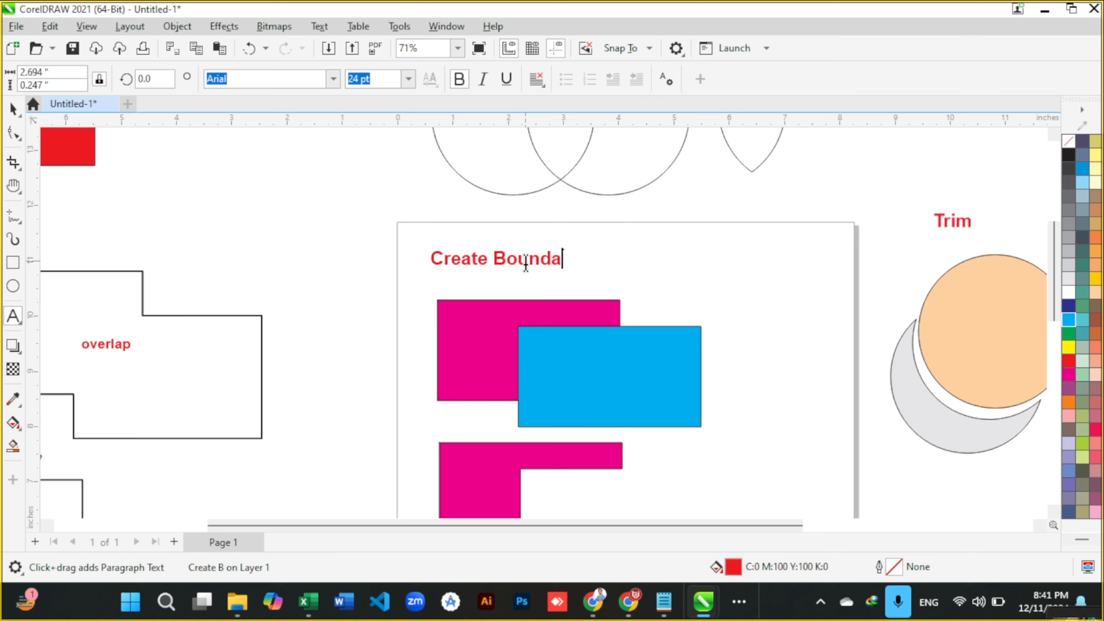
text(ry)
key(ctrl+space)
Step: Delete the magenta result shape and the magenta and cyan rectangles under the "Create Boundary" label
scroll(575, 375, down, 3)
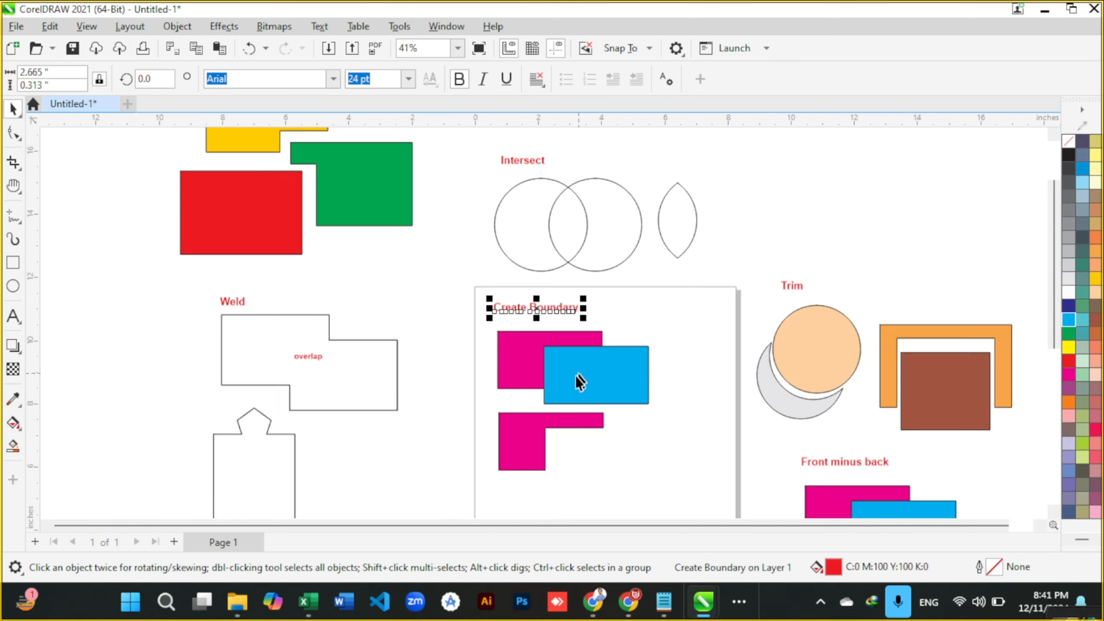
click(527, 440)
key(Delete)
scroll(581, 369, up, 2)
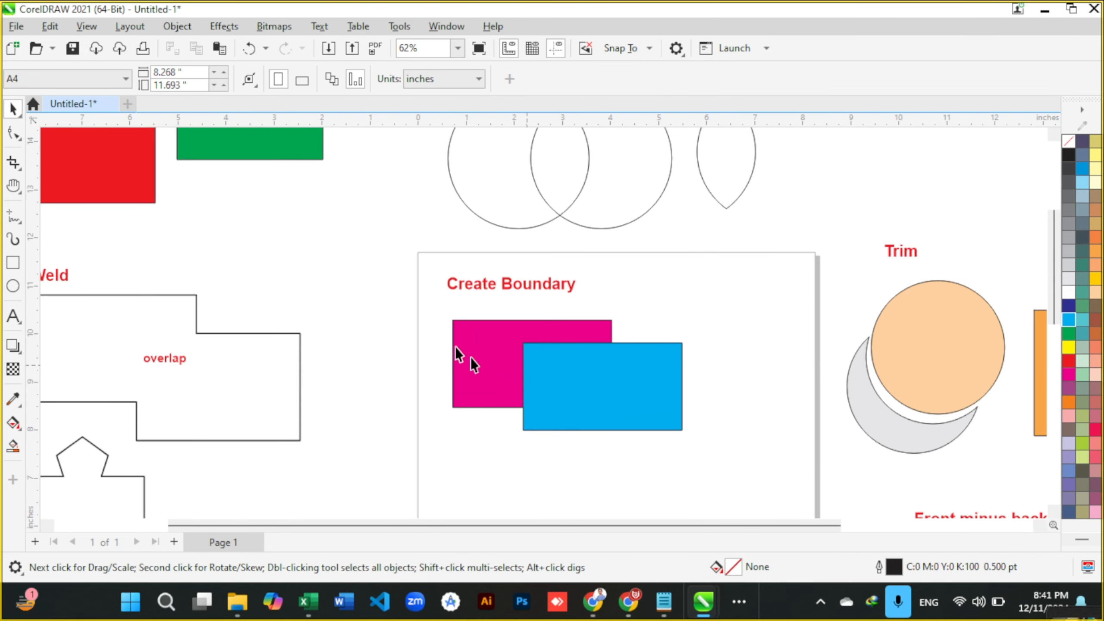
drag(716, 478, 716, 478)
key(Delete)
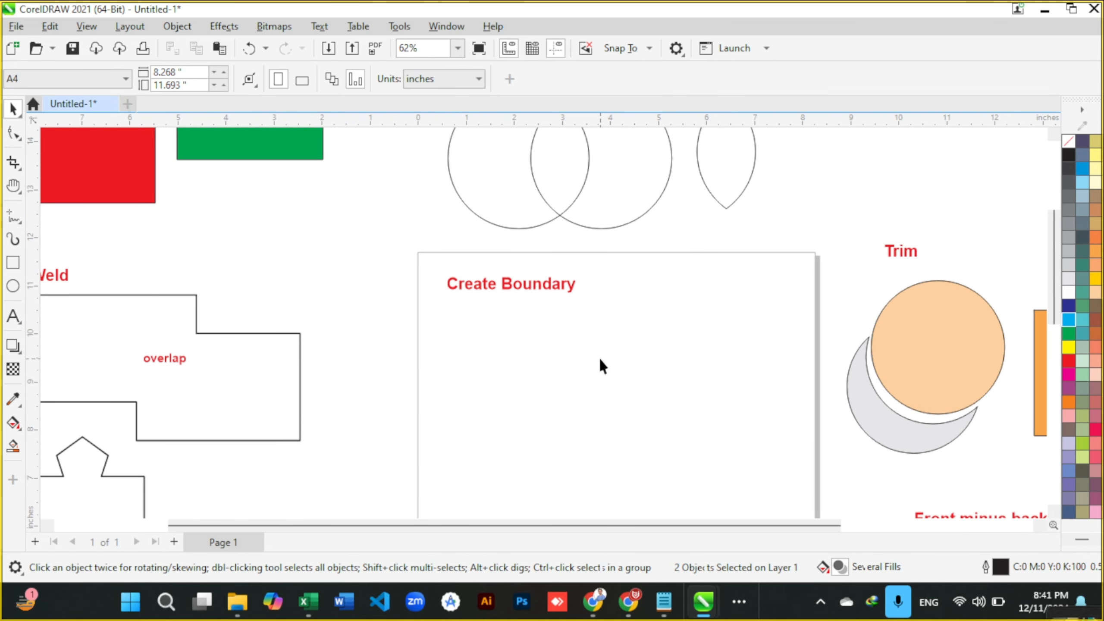
Step: Draw a circle about 3.4 inches across below the "Create Boundary" label and give it a 2.0 pt outline
key(F7)
drag(531, 338, 695, 448)
key(space)
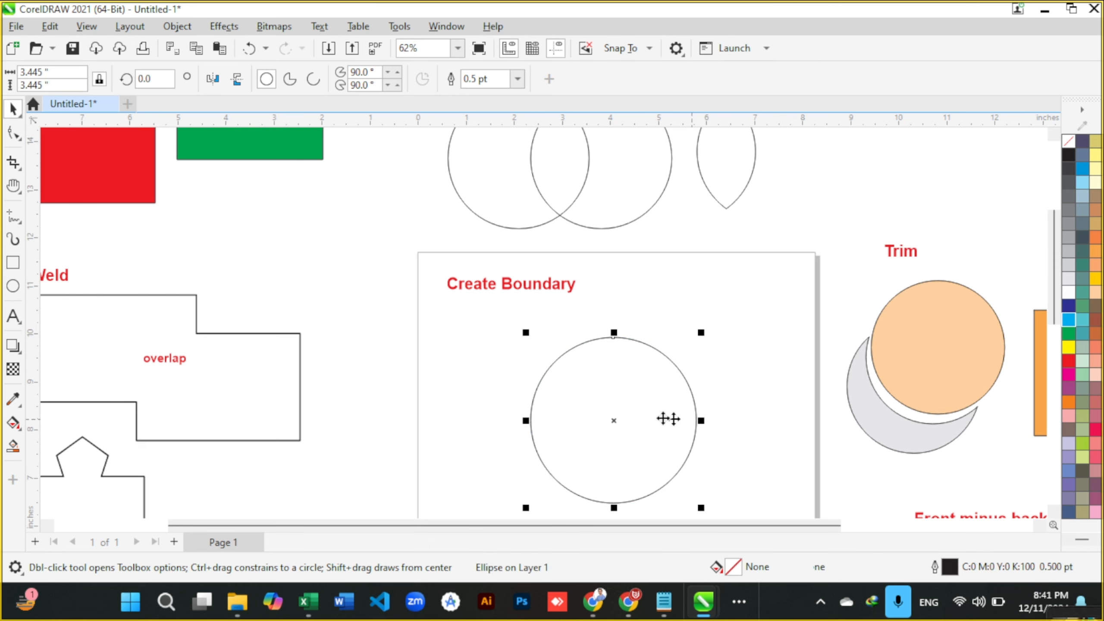
click(517, 79)
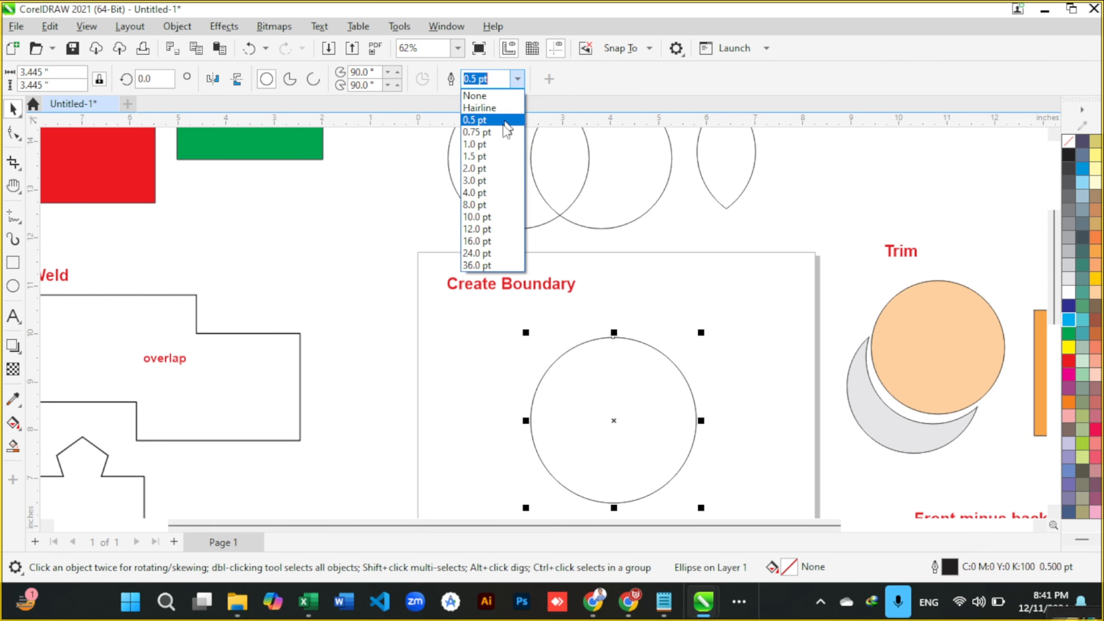
click(505, 187)
Step: Place three circles about 1.07 inches across on the large circle's edge, two as ears and one at the bottom centre
drag(650, 444, 722, 357)
drag(771, 252, 704, 310)
drag(679, 347, 590, 444)
scroll(548, 359, down, 1)
scroll(543, 350, down, 1)
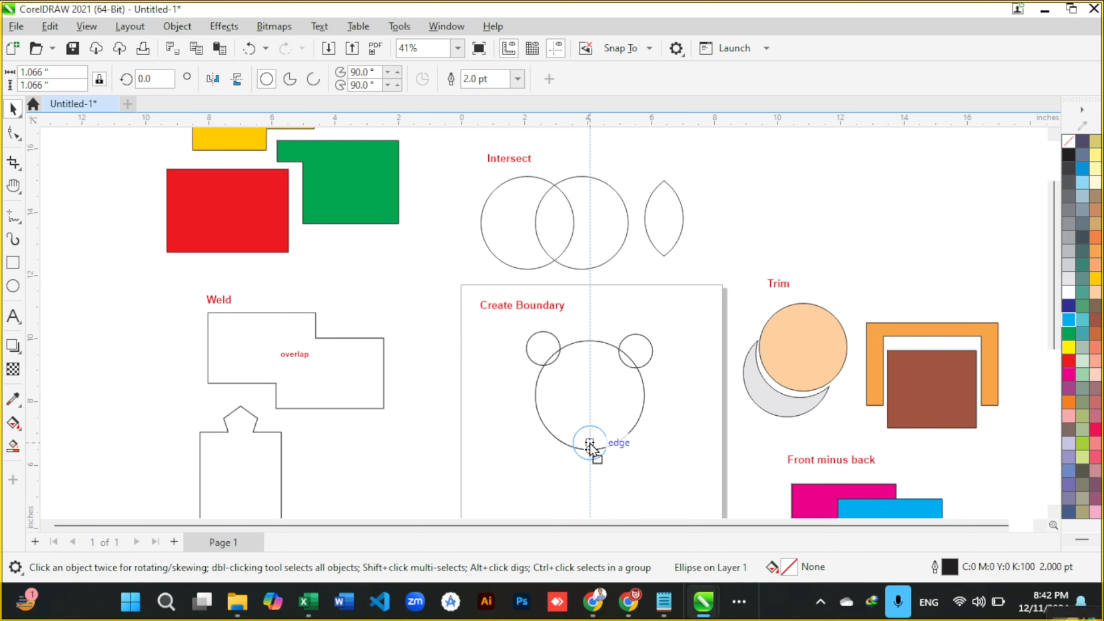
drag(590, 444, 587, 446)
Step: Convert the small bottom circle to curves and pull its top node down to form a mouth shape
scroll(592, 452, up, 4)
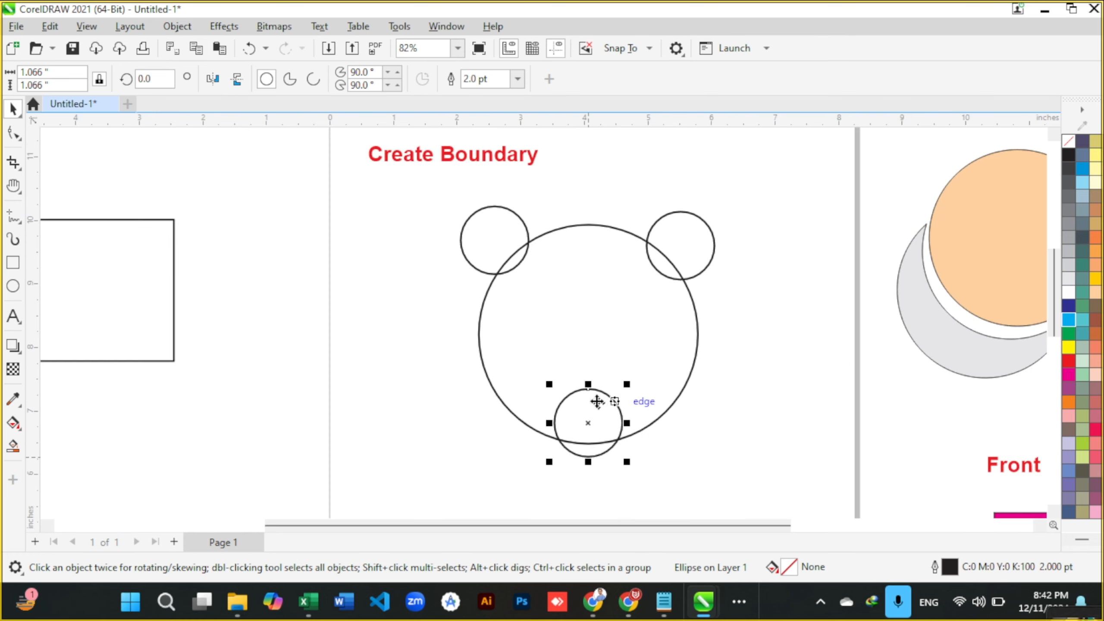
key(ctrl+q)
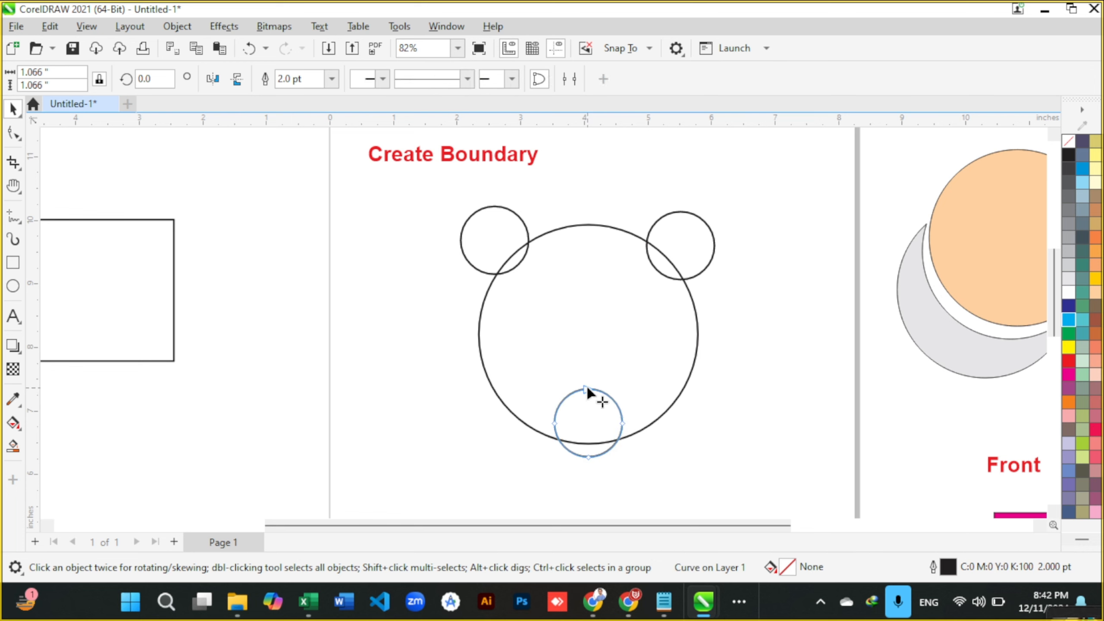
key(F10)
drag(588, 389, 609, 442)
key(space)
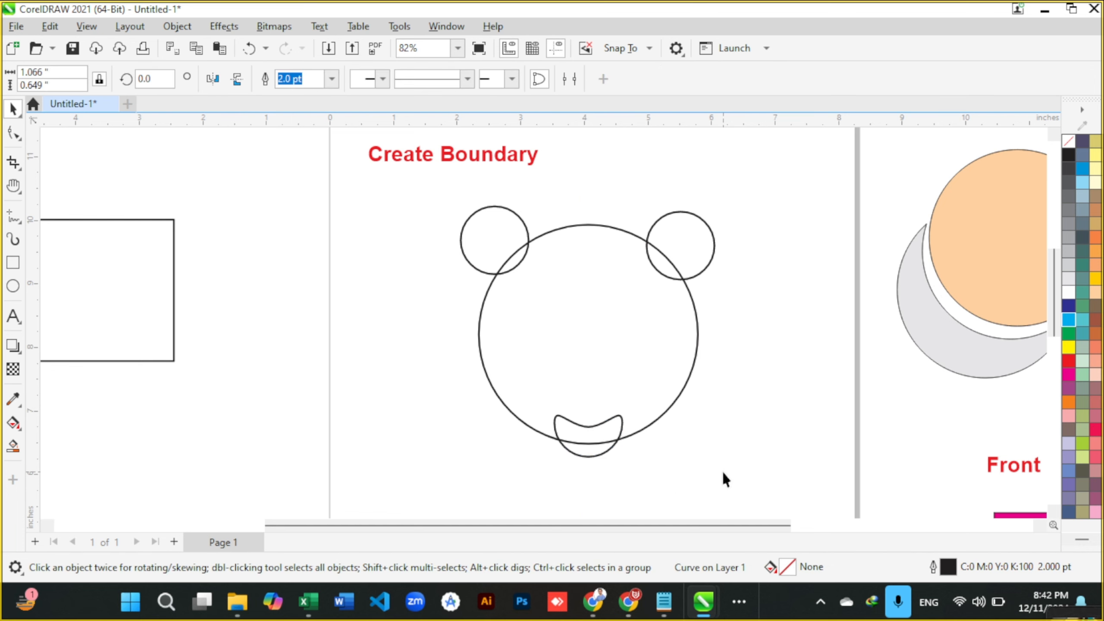
click(647, 442)
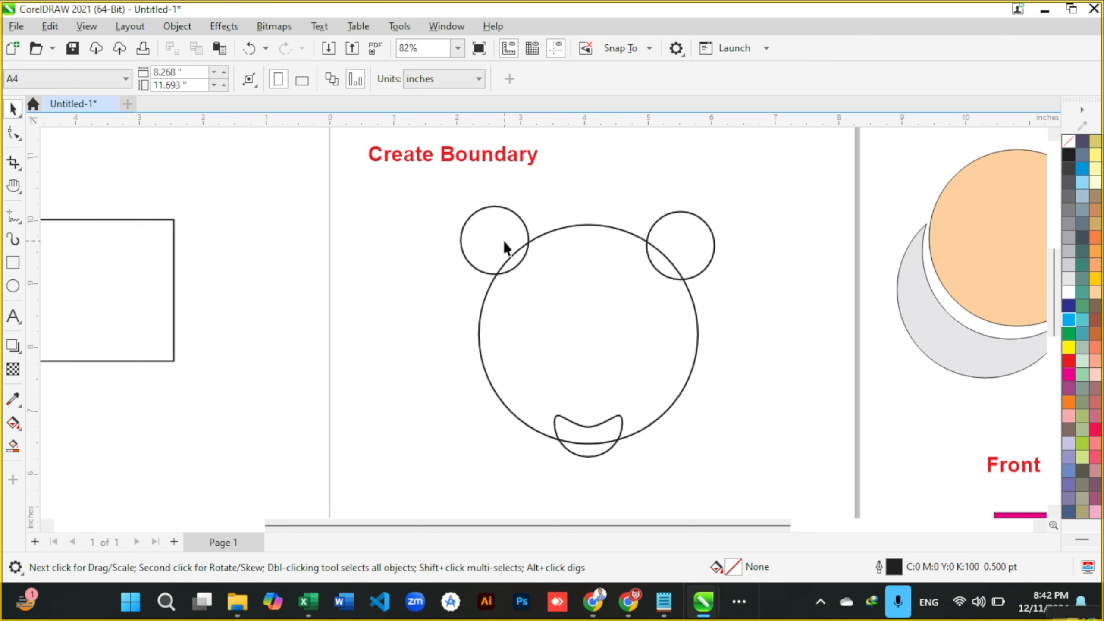
Step: Copy the lens shape from the Intersect example onto the page and shrink it to about 0.32 by 0.63 inches
scroll(506, 248, down, 5)
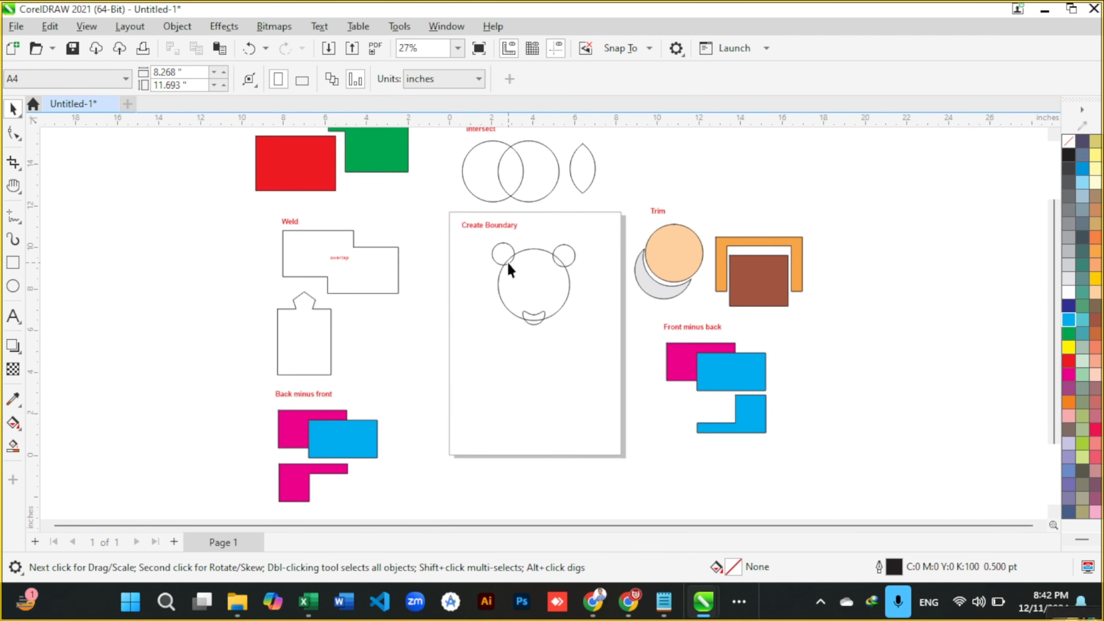
drag(575, 175, 576, 365)
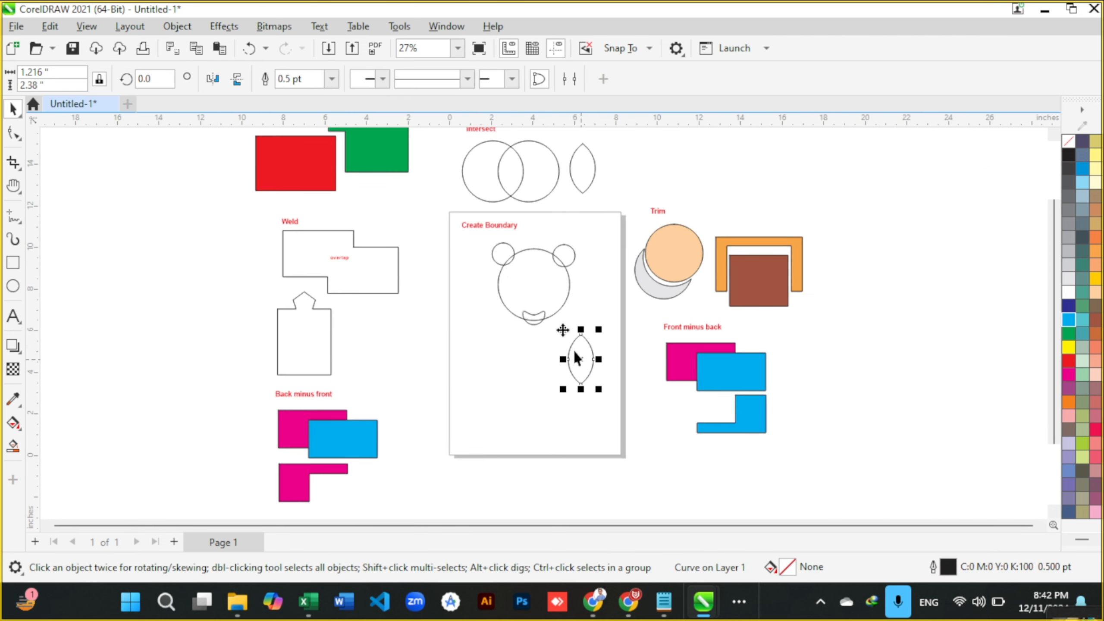
scroll(550, 332, up, 5)
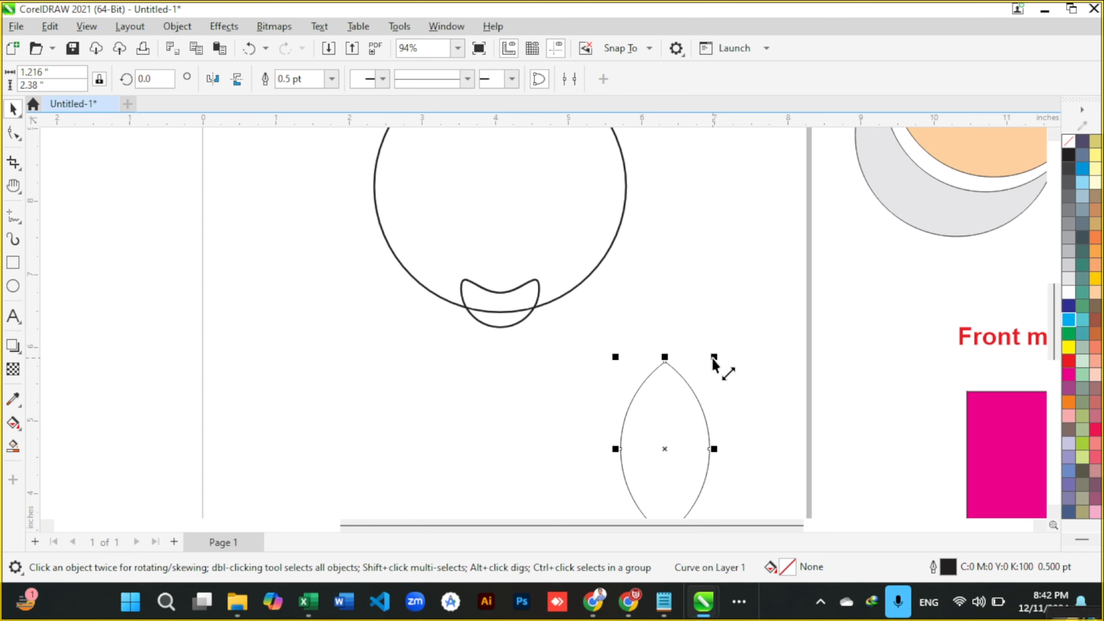
drag(714, 363, 697, 262)
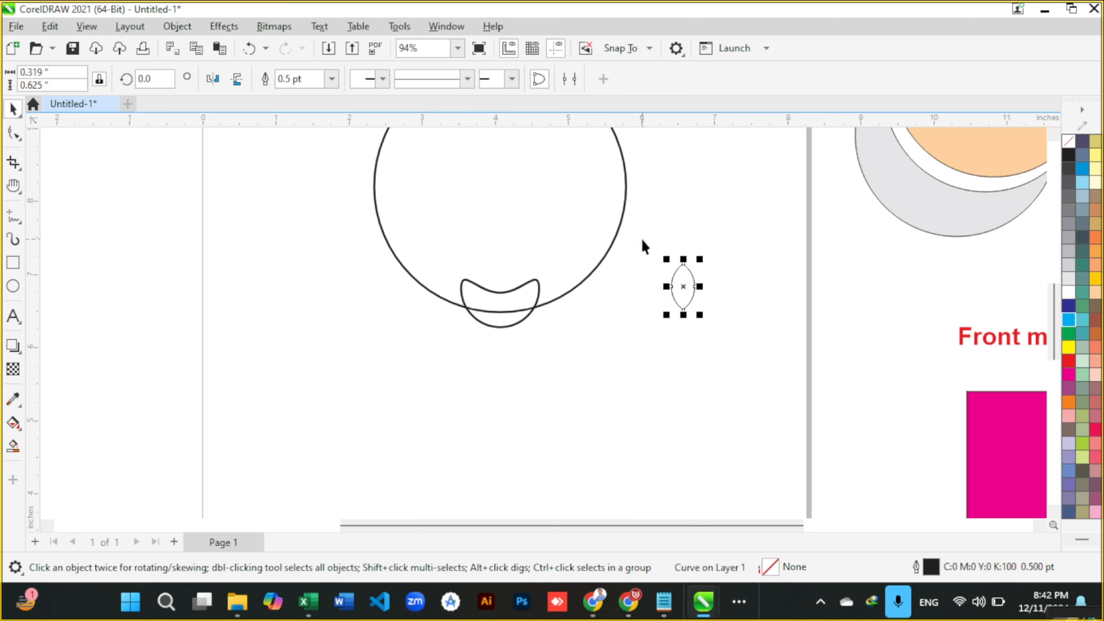
scroll(643, 247, down, 3)
scroll(600, 167, up, 3)
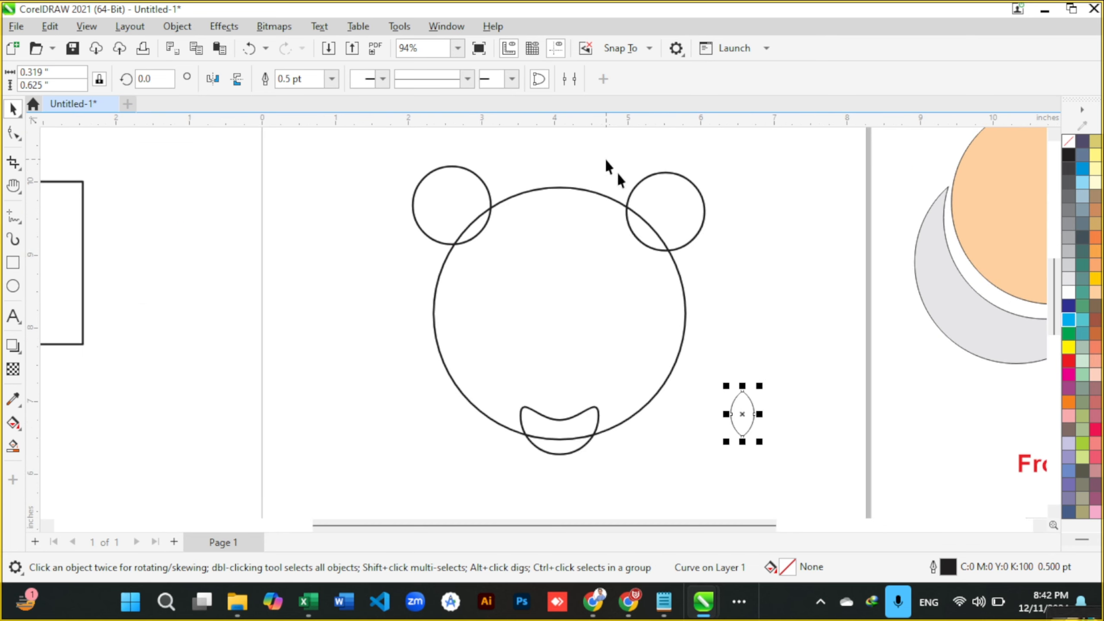
Step: Move the small lens up beside the head and set its outline width to 2.0 pt
drag(743, 411, 736, 321)
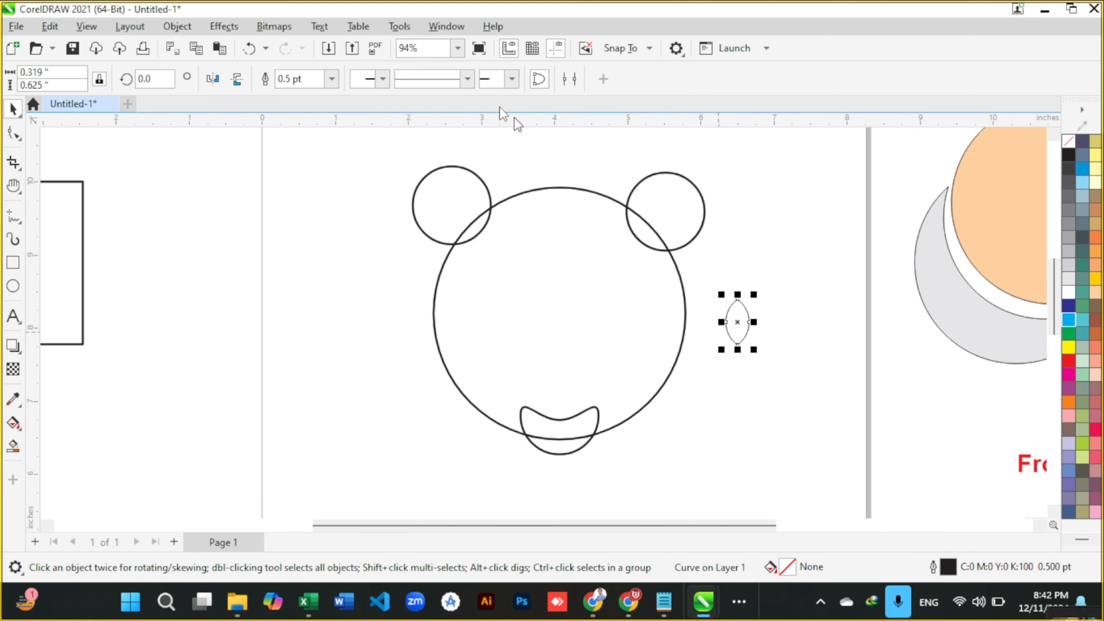
click(334, 83)
click(329, 168)
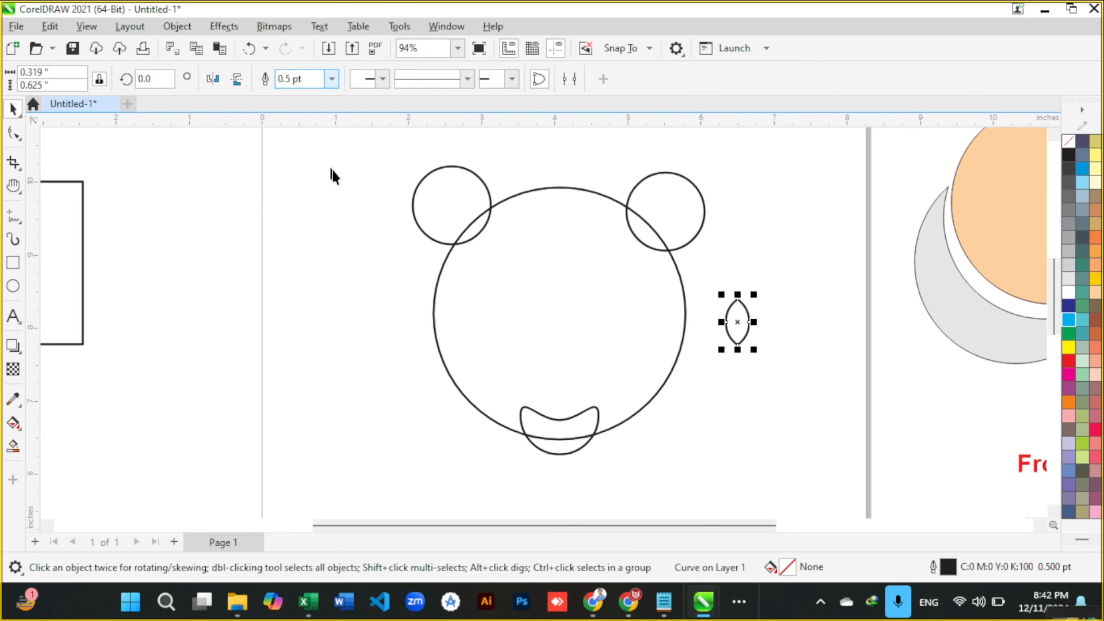
Step: Turn the lens horizontal inside the head as the left eye and duplicate it level for the right eye
drag(736, 321, 541, 314)
click(508, 289)
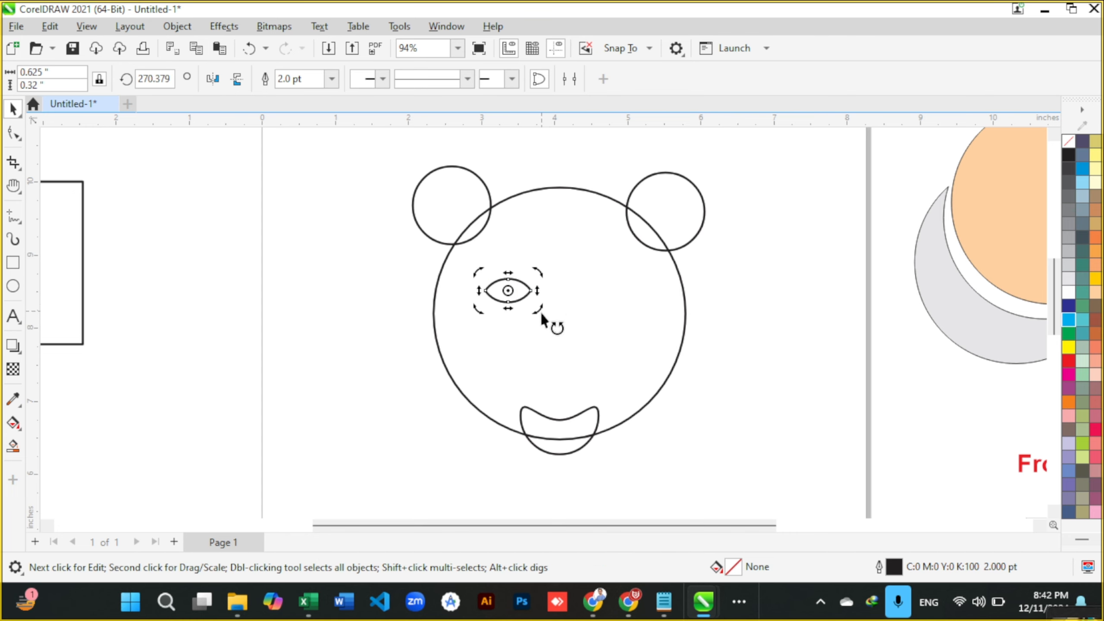
key(F10)
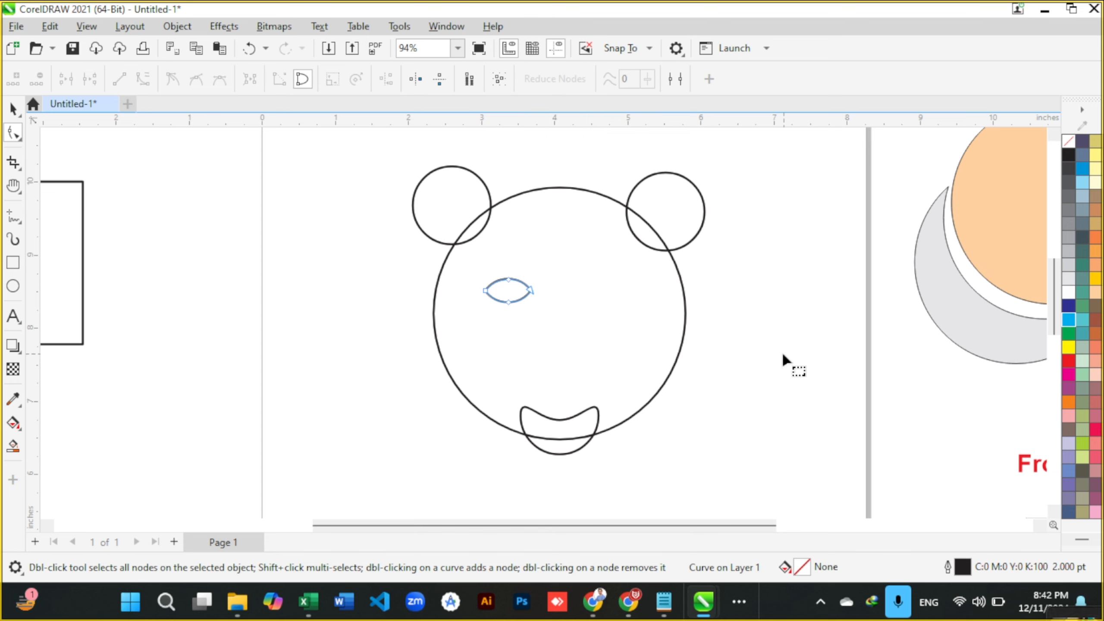
key(space)
click(727, 350)
drag(514, 296, 607, 292)
click(766, 347)
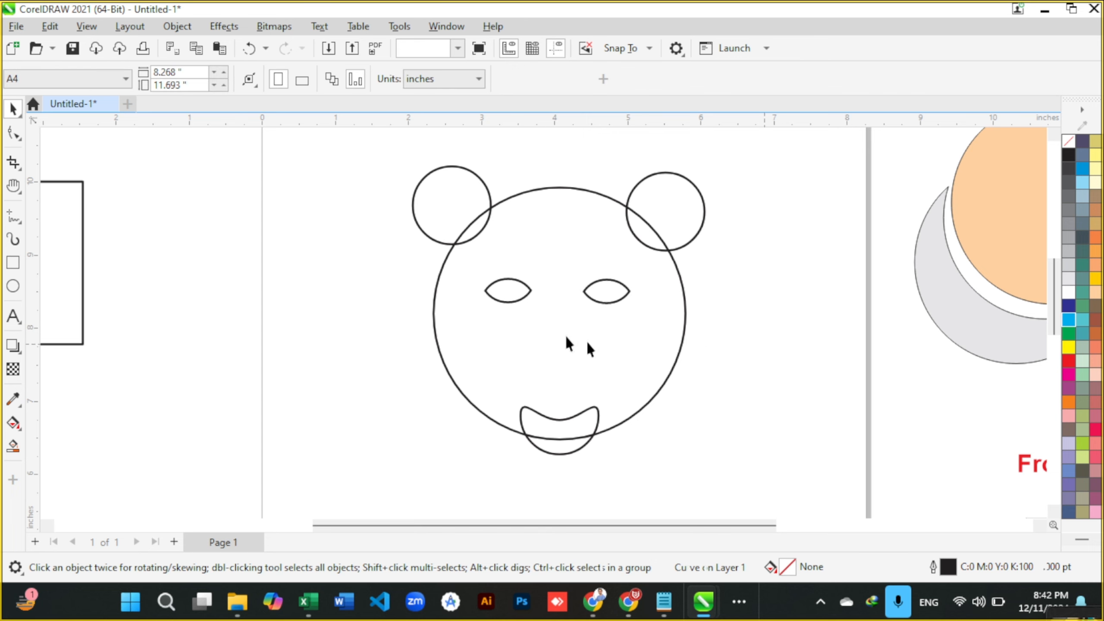
Step: Select all shapes of the bear face and create a boundary around them
scroll(506, 303, down, 1)
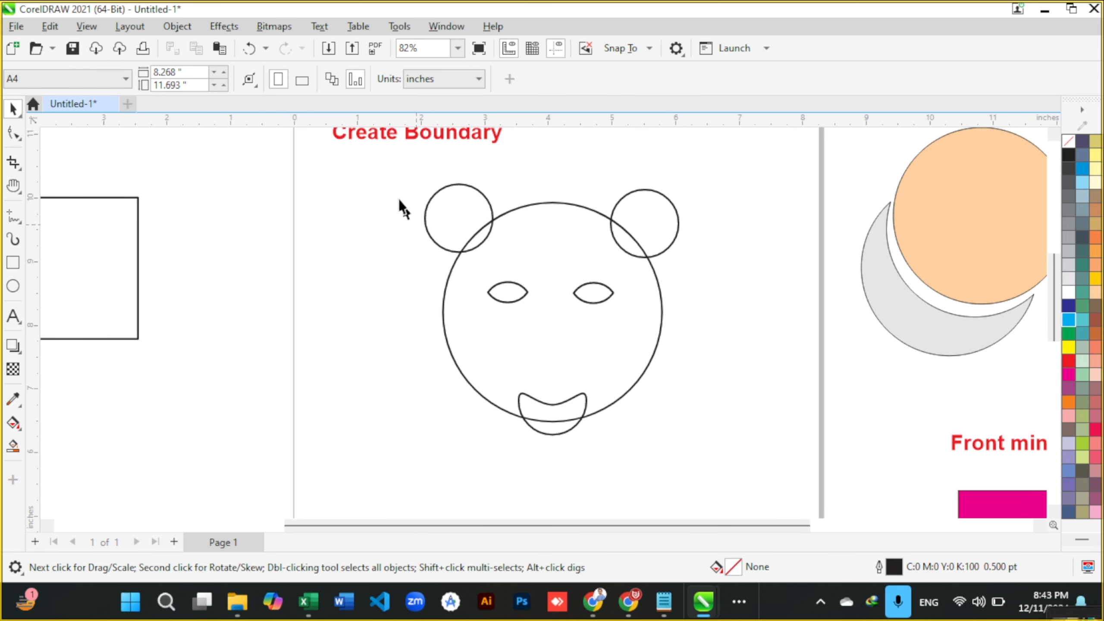
drag(731, 470, 729, 469)
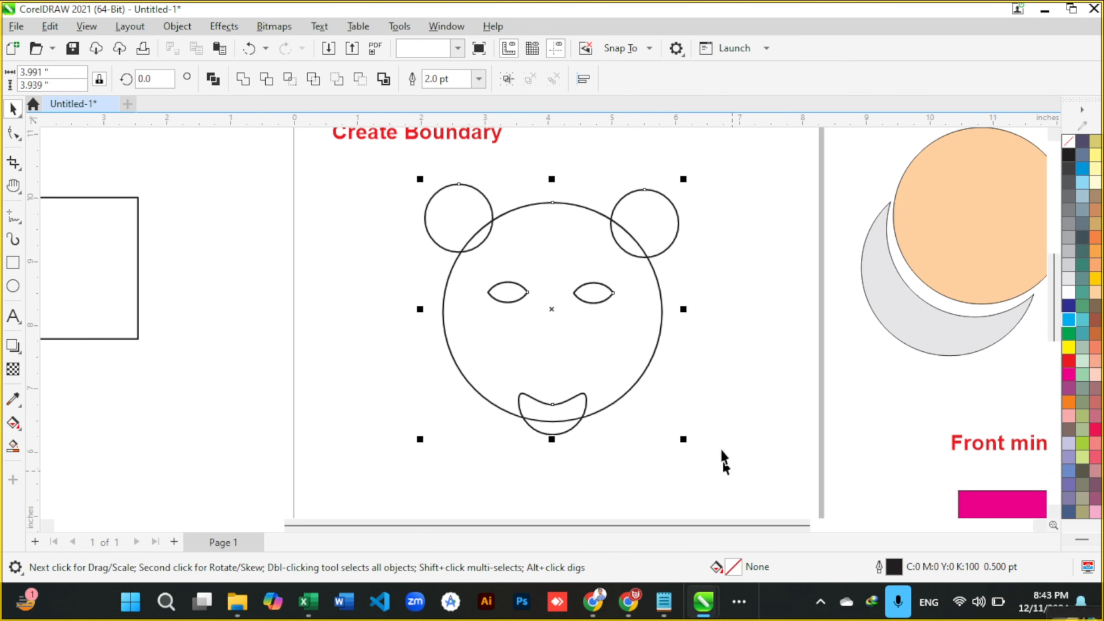
click(390, 83)
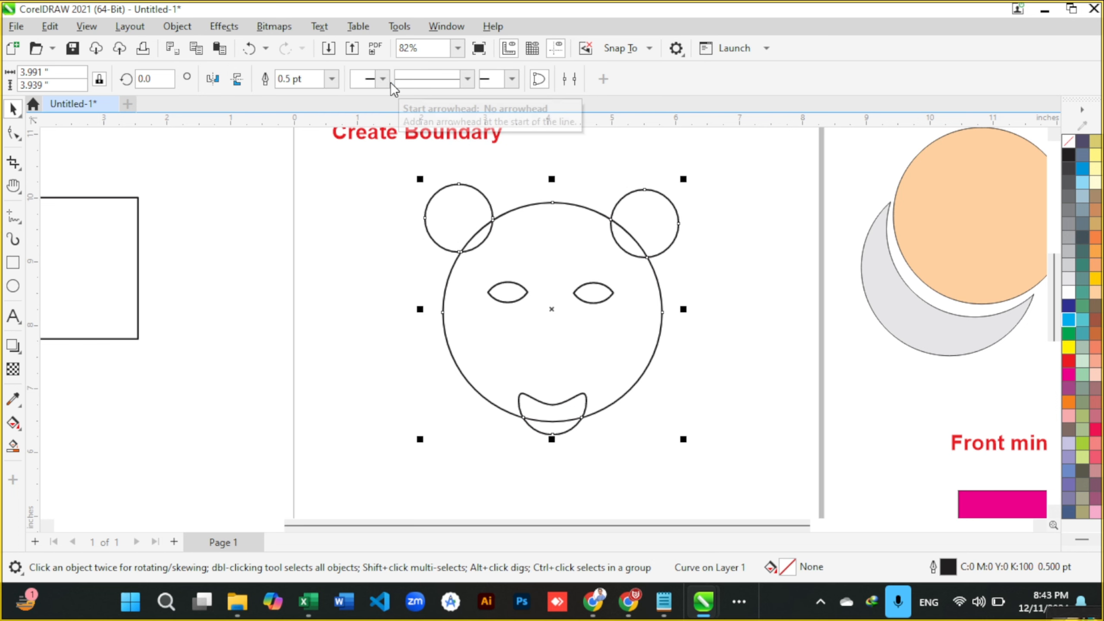
Step: Move the boundary outline directly below the bear face on the page
scroll(513, 270, down, 2)
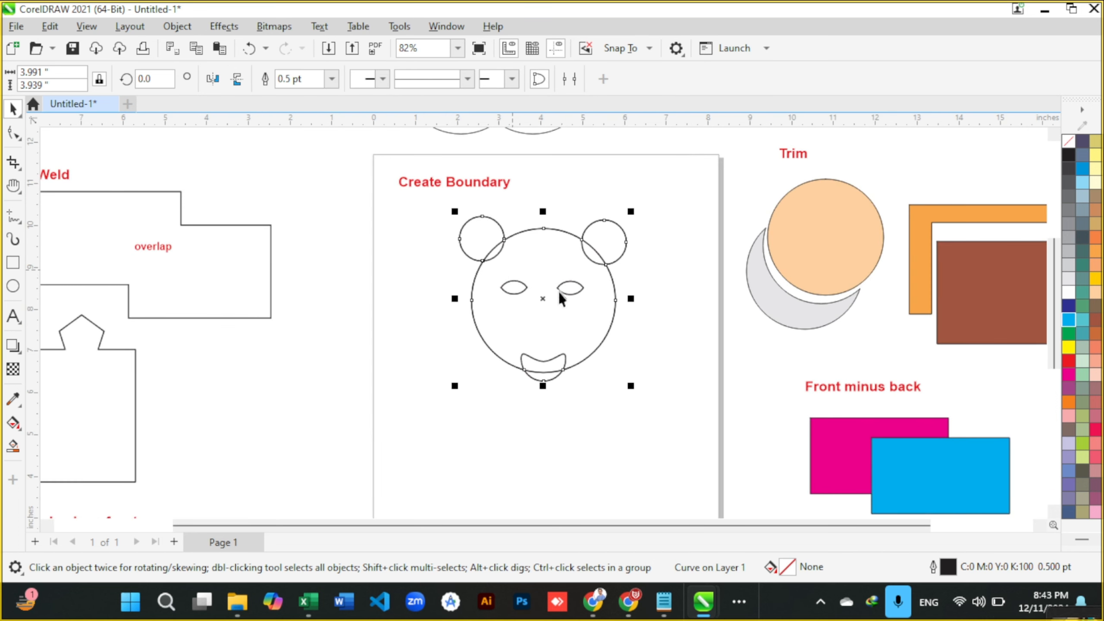
drag(554, 308, 557, 477)
scroll(580, 359, down, 2)
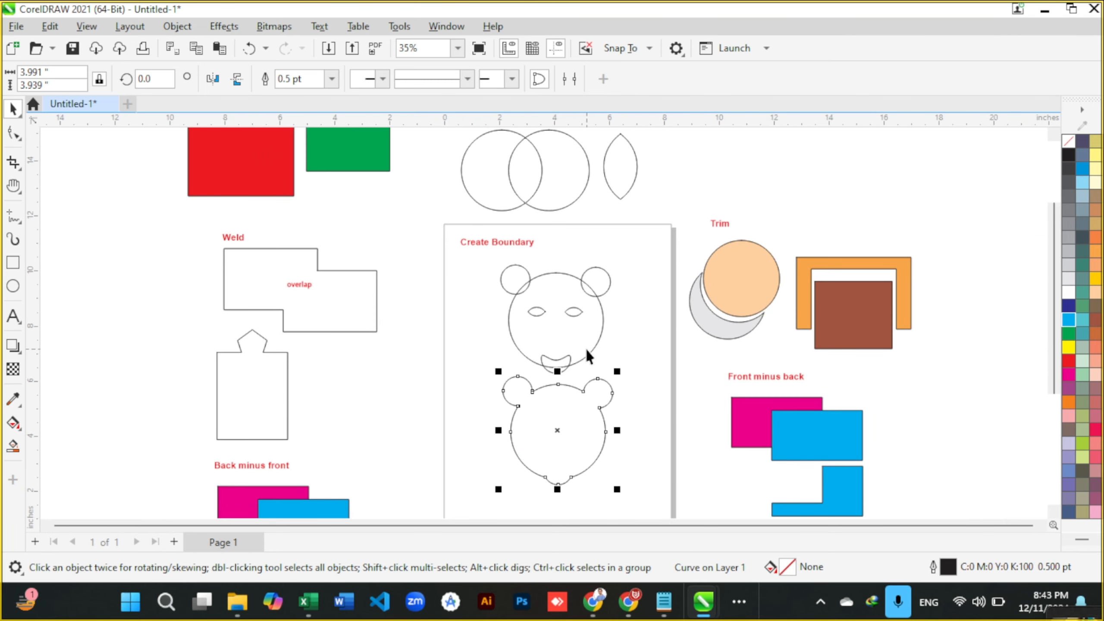
click(652, 489)
scroll(577, 456, up, 2)
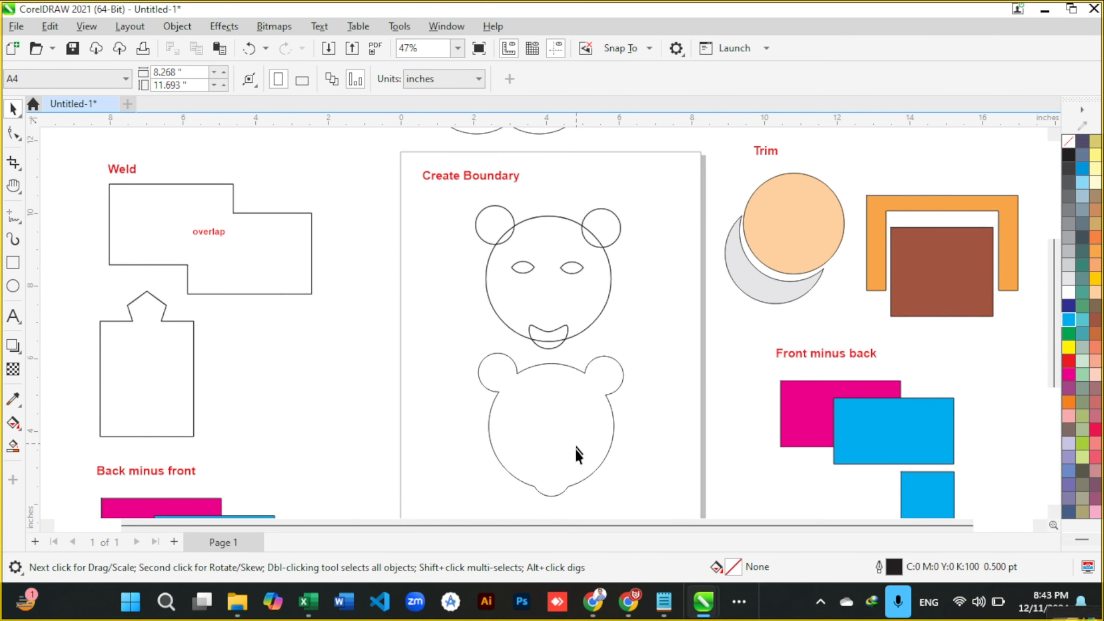